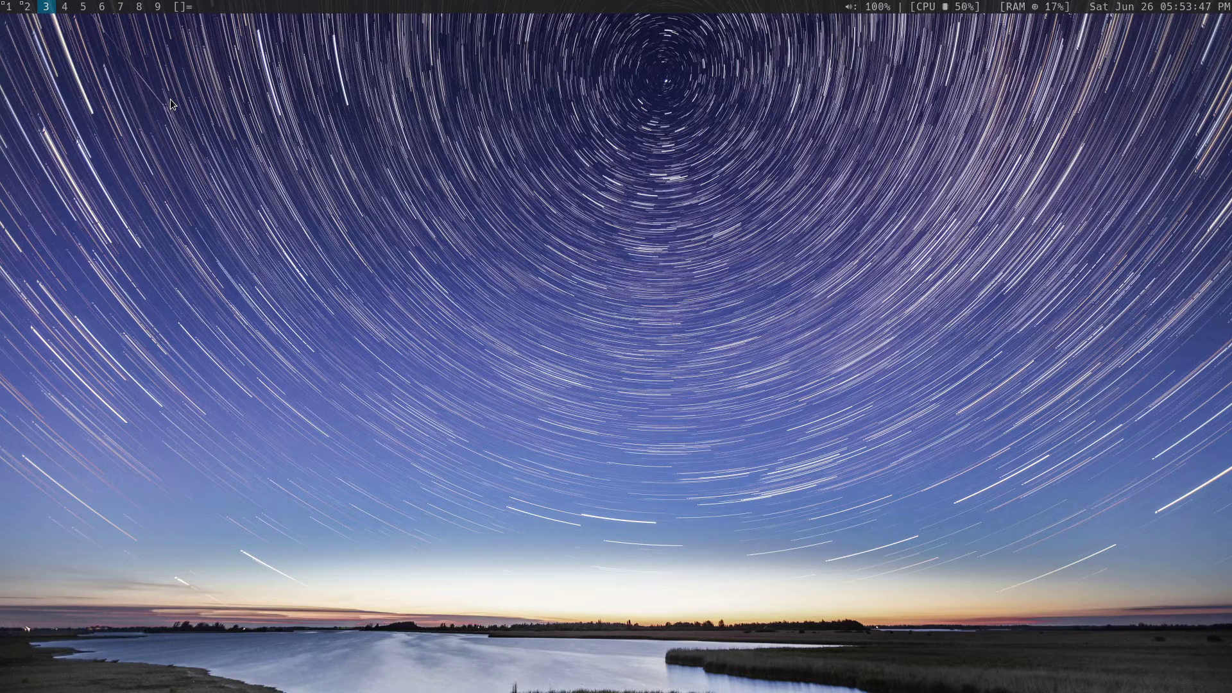
- Switch to workspace 1, where Brave shows the Install Neovim Nightly 0.5.0 guide
key(super+1)
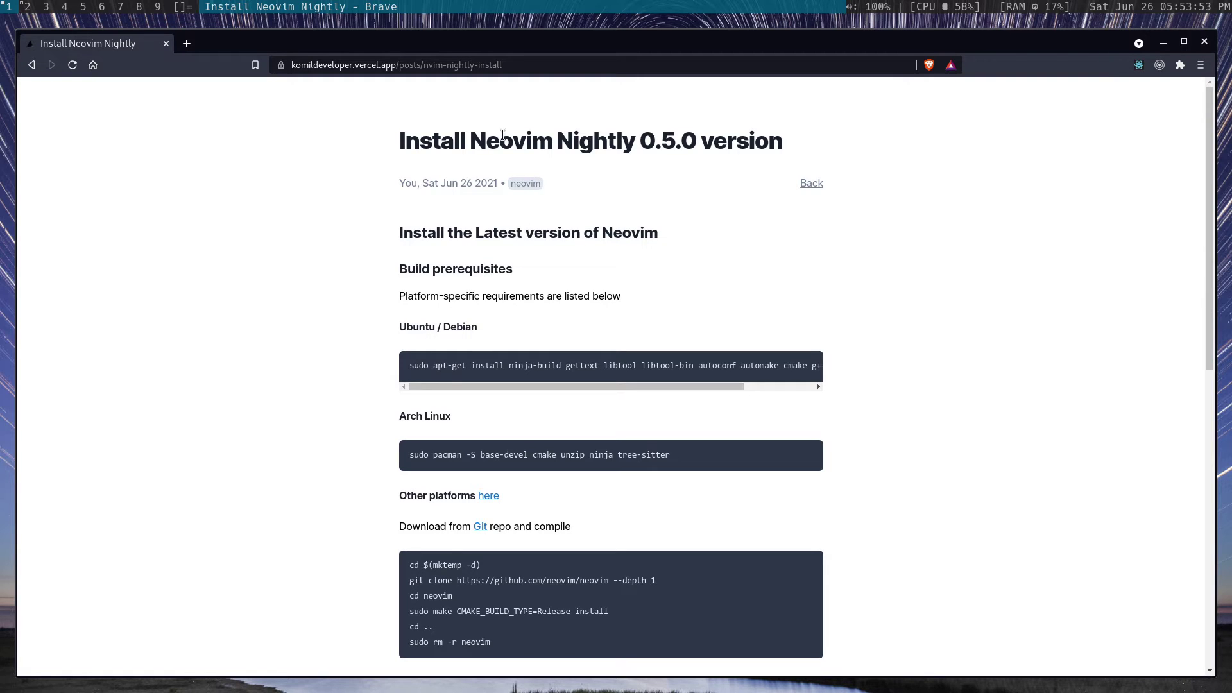
- Inspect the blog post's full web address and leave it unchanged
click(545, 69)
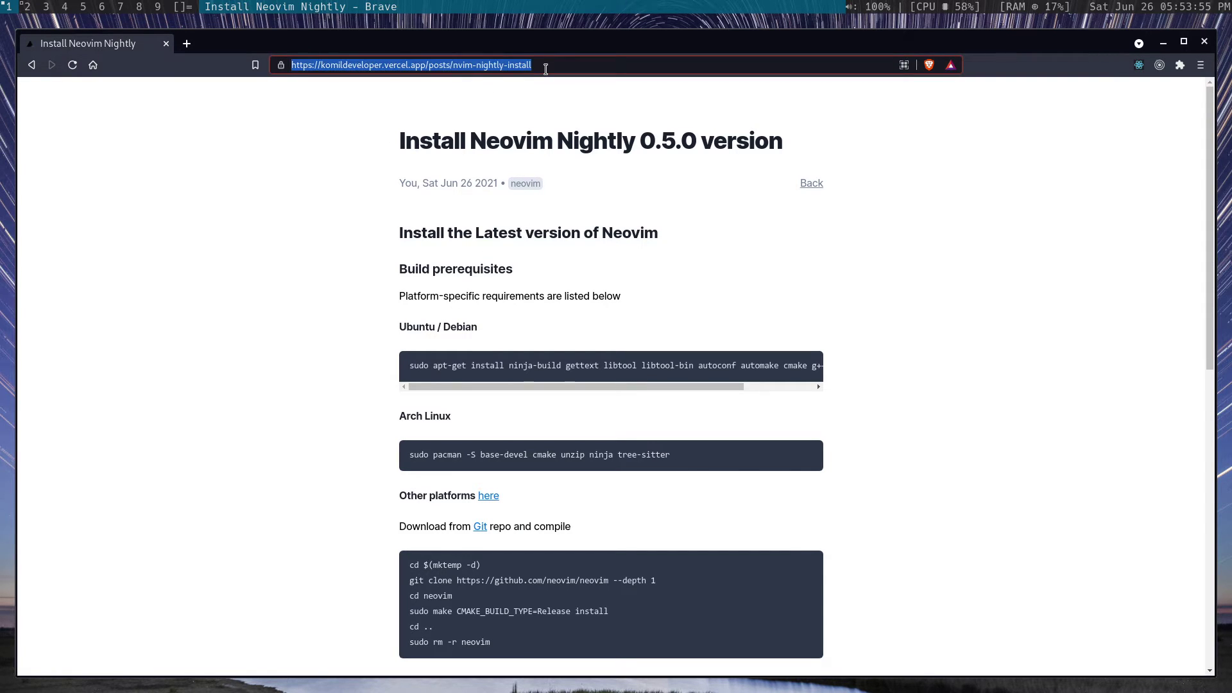
double_click(546, 68)
triple_click(545, 69)
click(594, 81)
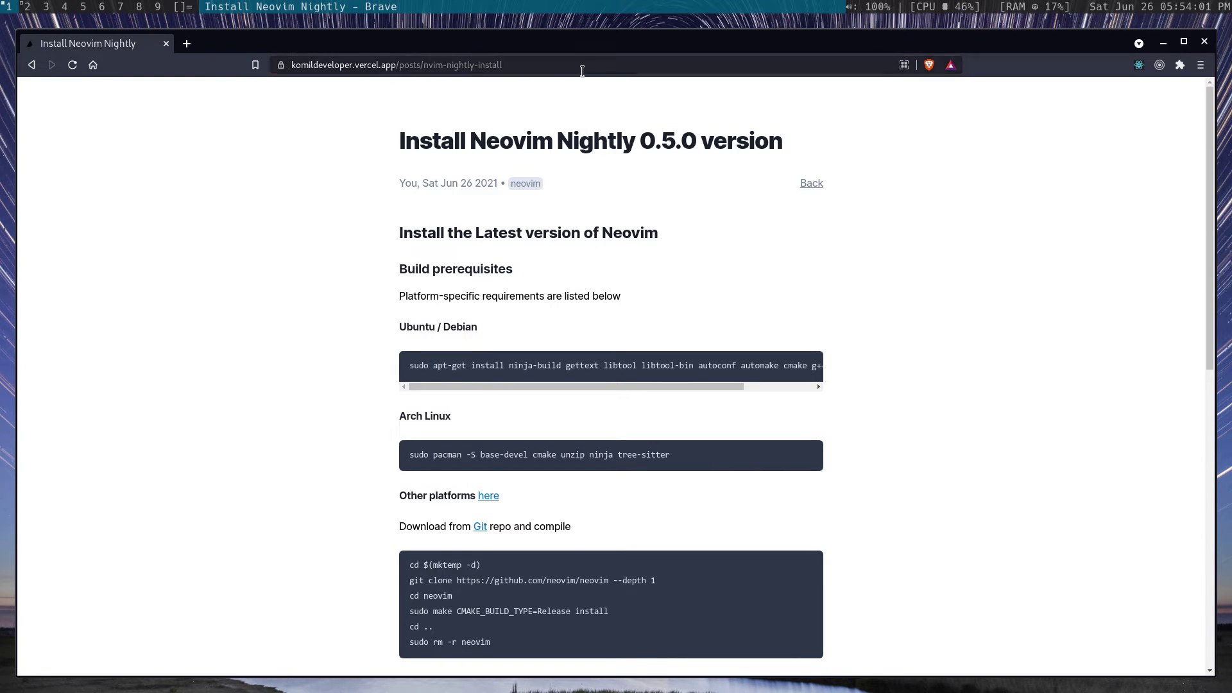
click(581, 69)
click(438, 248)
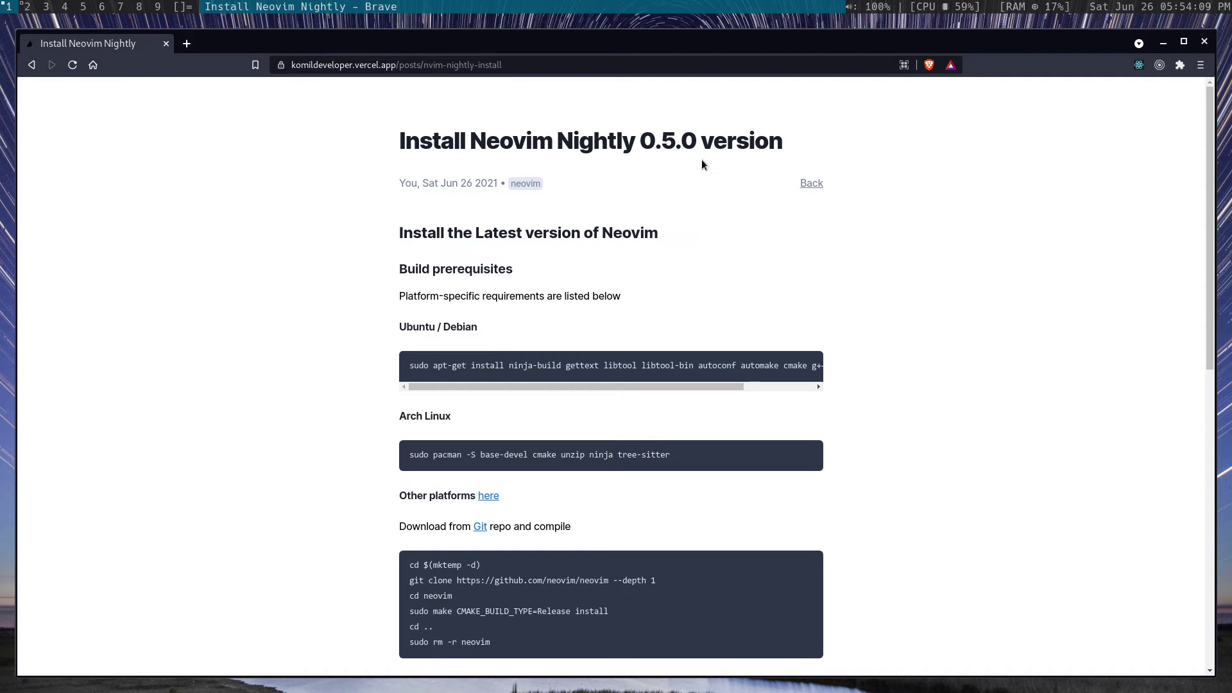
- Scroll through the post's build prerequisites section
drag(583, 385, 514, 399)
scroll(602, 321, down, 2)
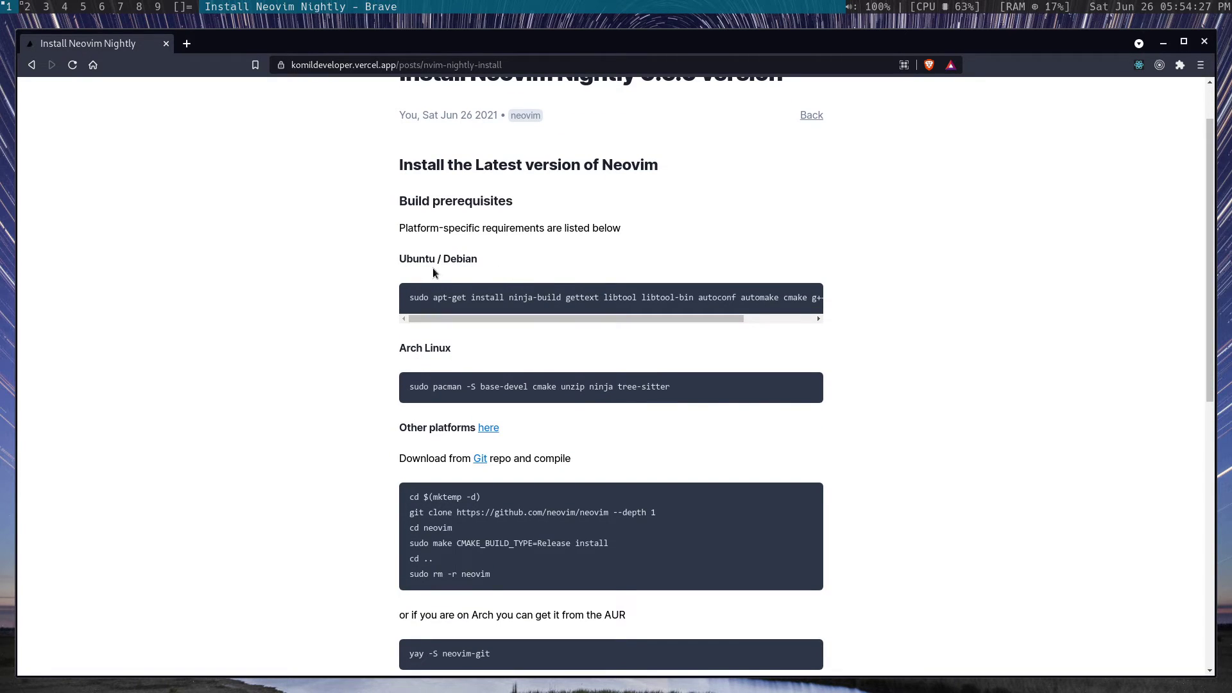
drag(549, 319, 482, 317)
scroll(525, 263, down, 4)
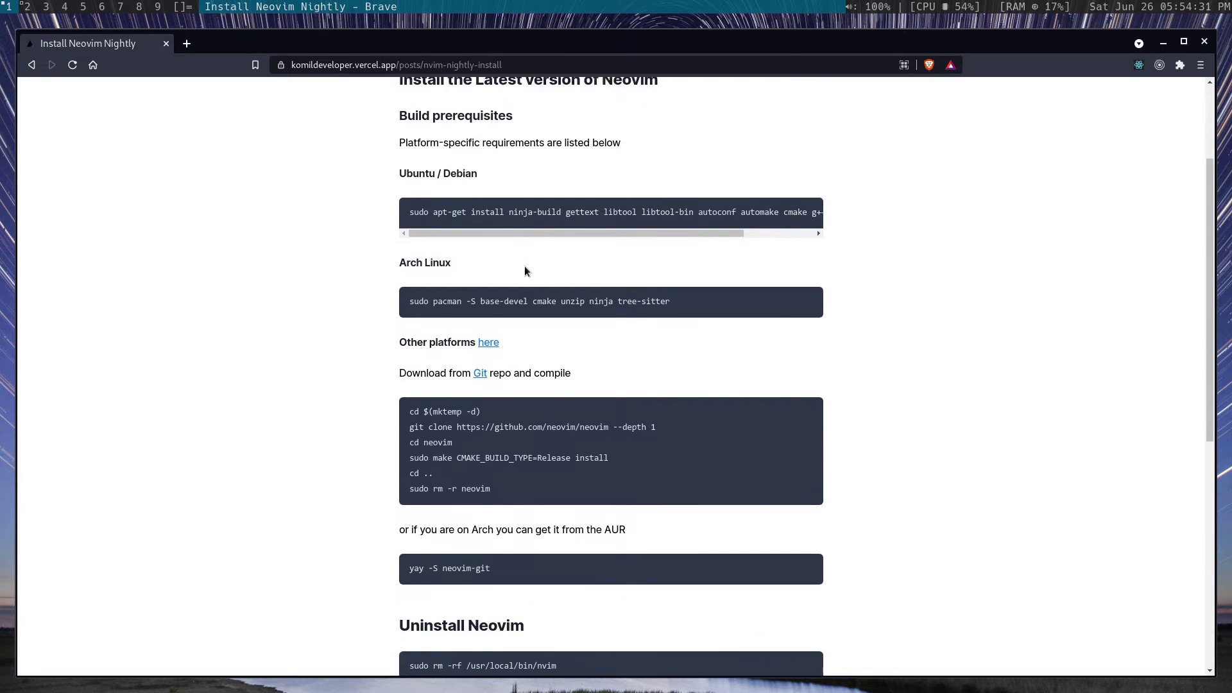
scroll(524, 268, up, 2)
scroll(530, 299, down, 2)
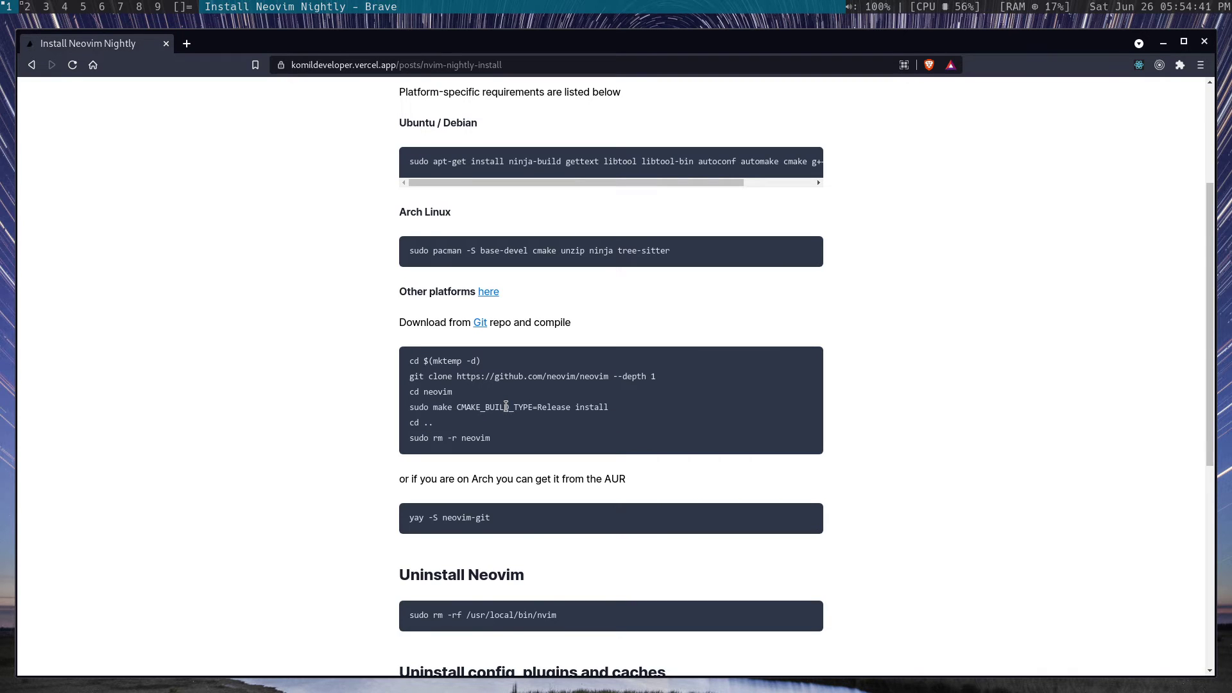
scroll(506, 406, up, 3)
mouse_move(470, 284)
mouse_down()
mouse_move(540, 299)
mouse_move(452, 285)
mouse_up()
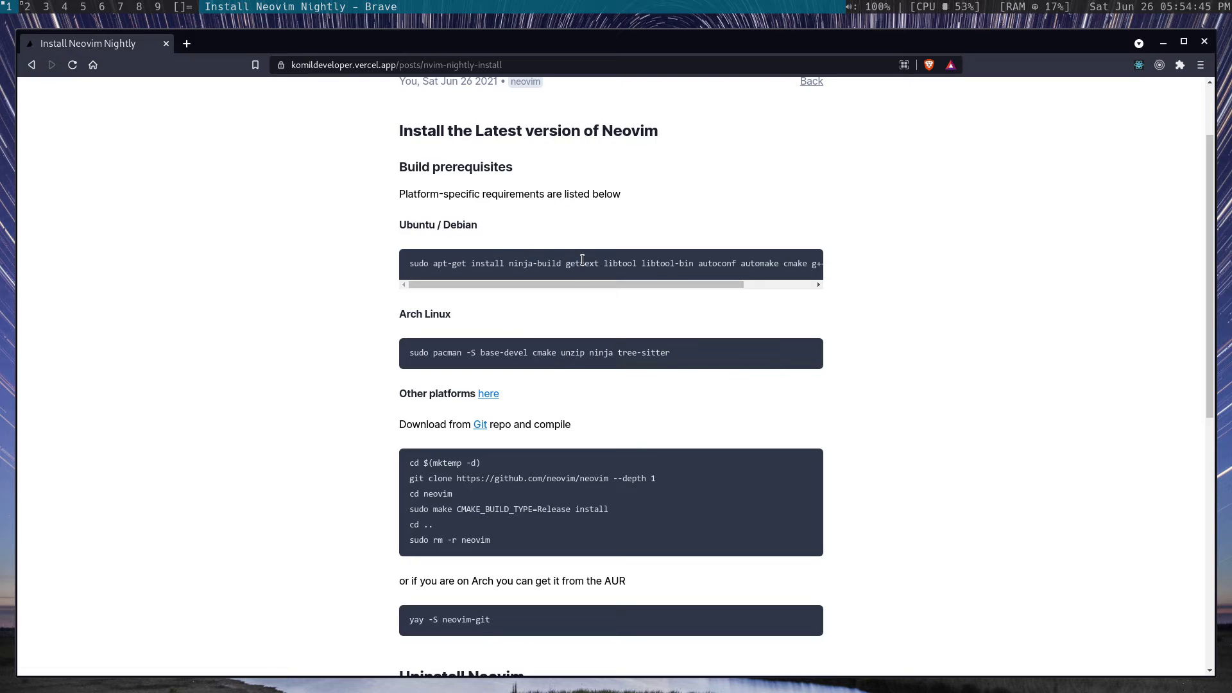
mouse_move(587, 284)
mouse_down()
mouse_move(652, 286)
mouse_move(533, 286)
mouse_move(620, 287)
mouse_move(683, 251)
mouse_up()
mouse_move(732, 283)
mouse_down()
mouse_move(798, 286)
mouse_move(562, 287)
mouse_up()
- Select and deselect the Ubuntu apt-get and Arch Linux pacman prerequisite commands
mouse_move(410, 263)
mouse_down()
mouse_move(606, 281)
mouse_move(841, 268)
mouse_up()
click(721, 268)
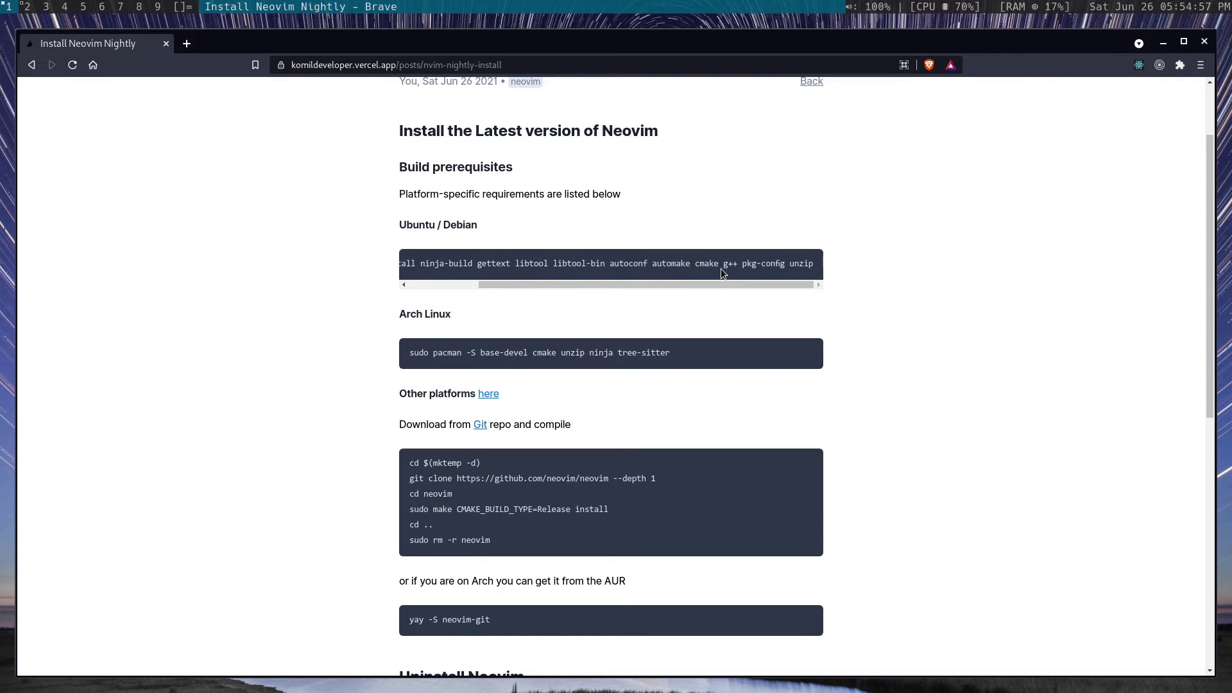
drag(404, 353, 679, 363)
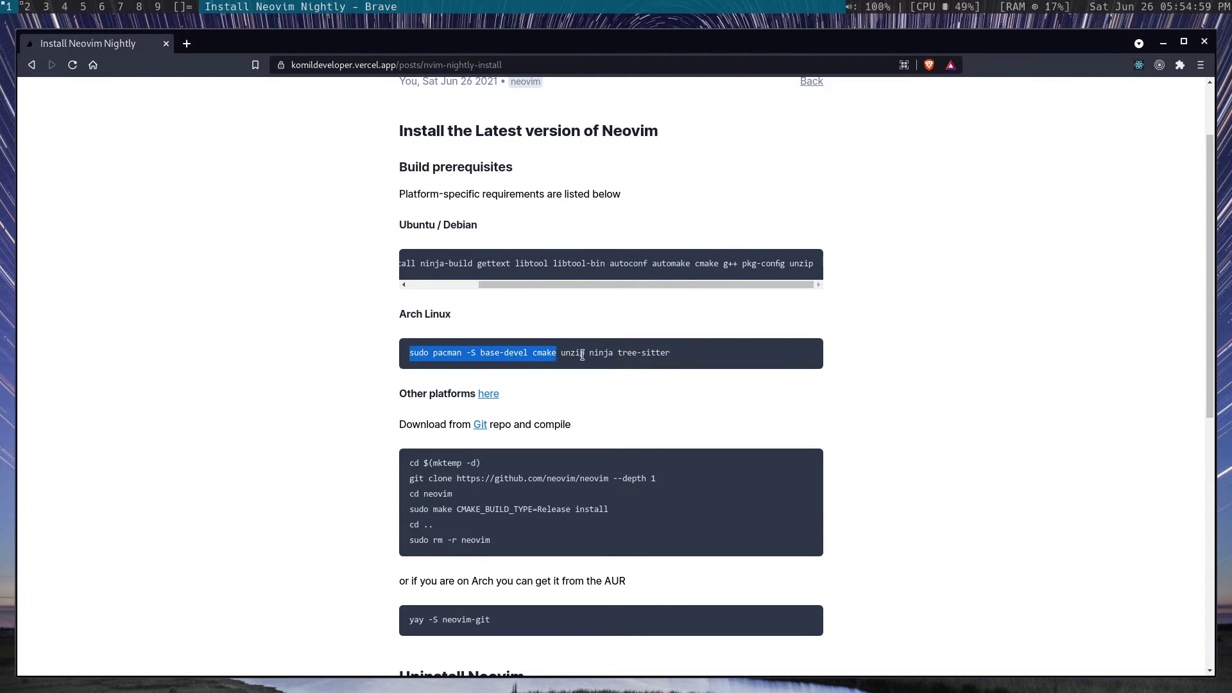
click(678, 362)
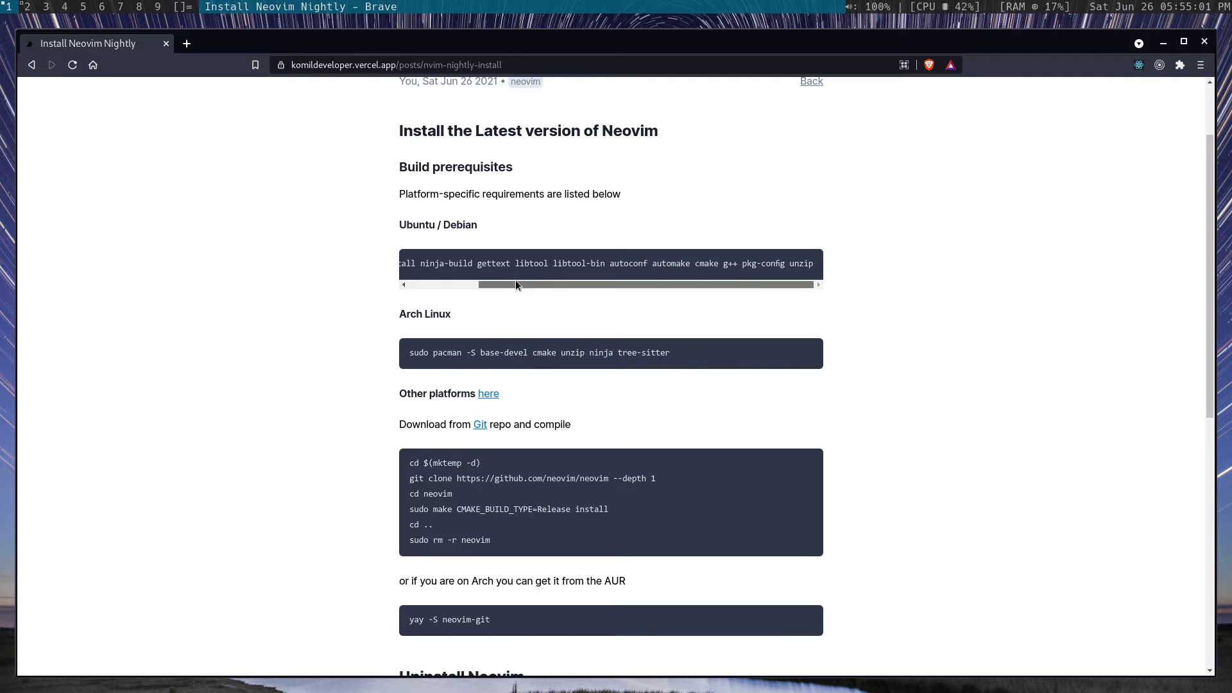
drag(515, 284, 443, 286)
- Open the Other platforms 'here' link in a new tab and view the Building Neovim wiki
right_click(488, 394)
click(513, 401)
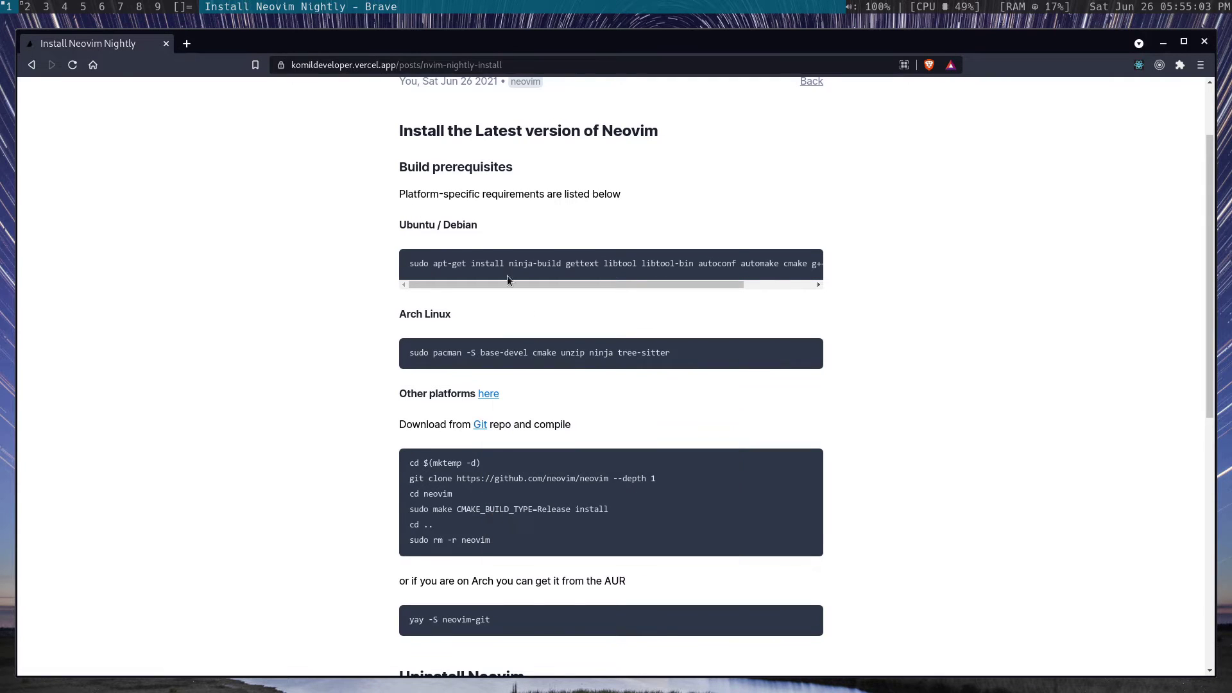
click(192, 43)
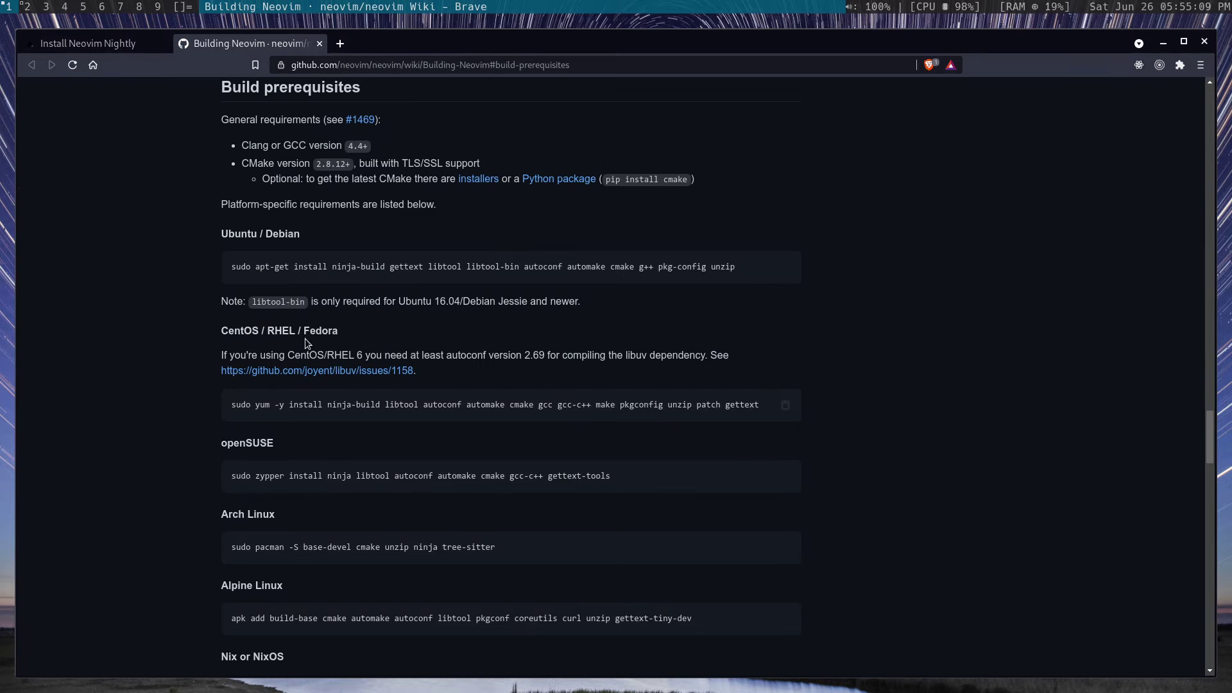
- Scroll through the wiki's per-distro prerequisites, then close the Building Neovim tab
scroll(301, 363, down, 2)
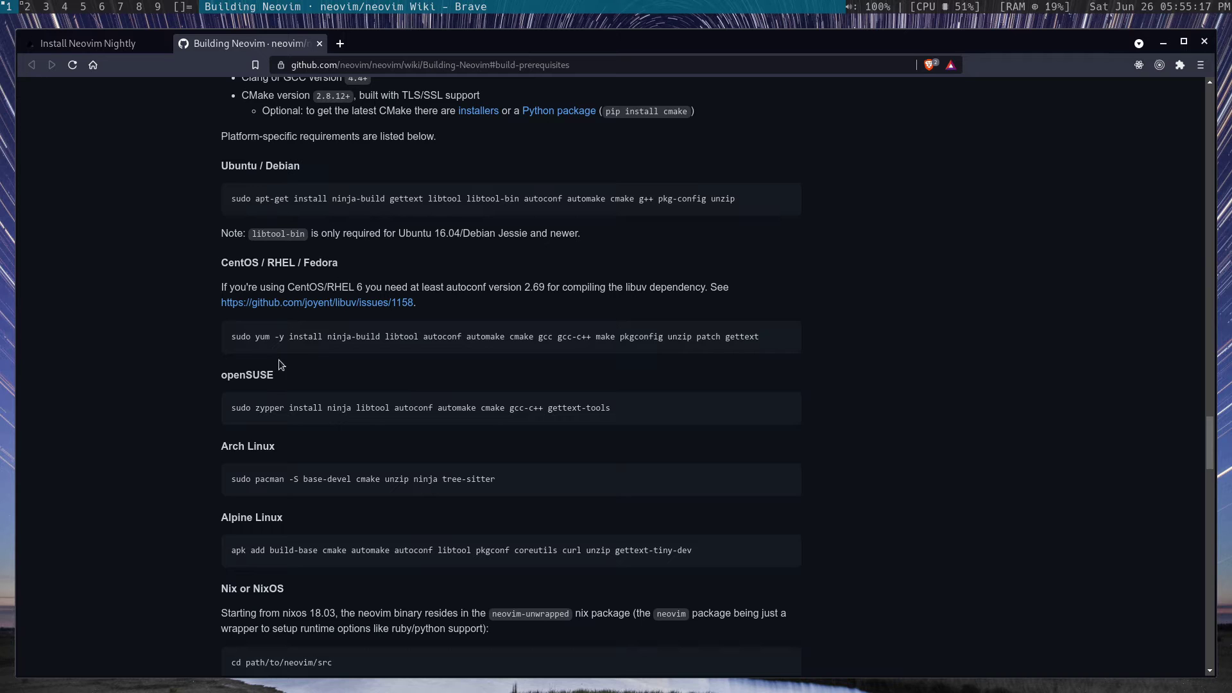
scroll(252, 453, down, 4)
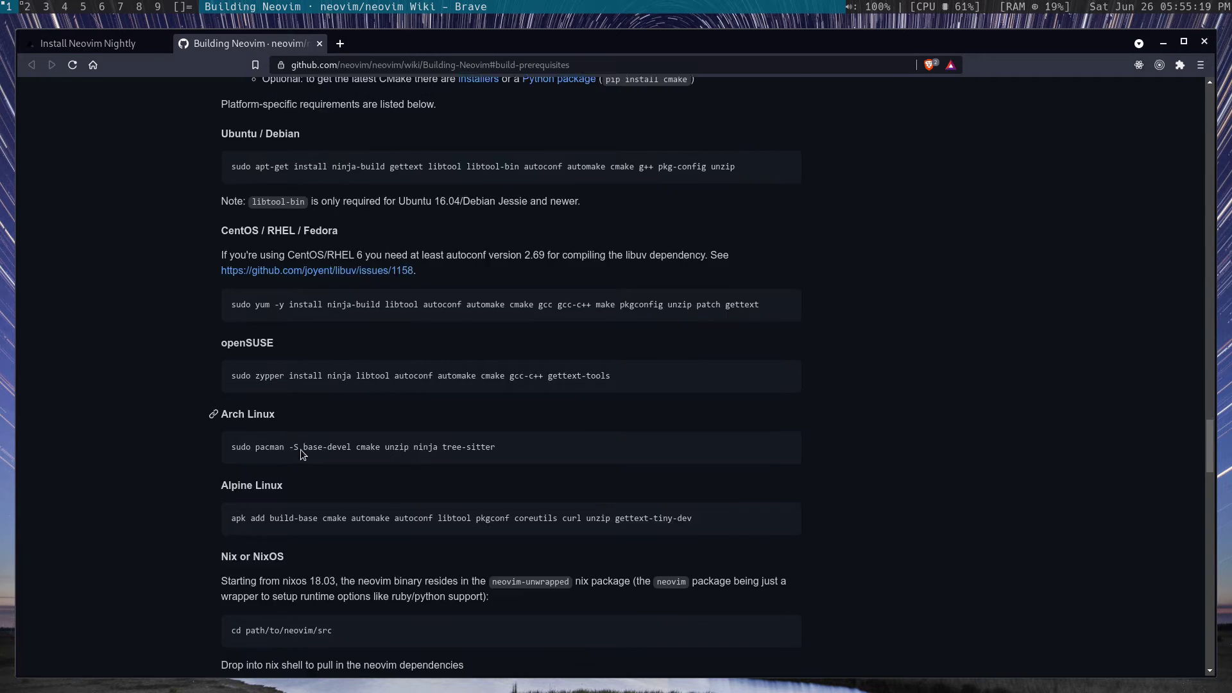
scroll(282, 396, down, 2)
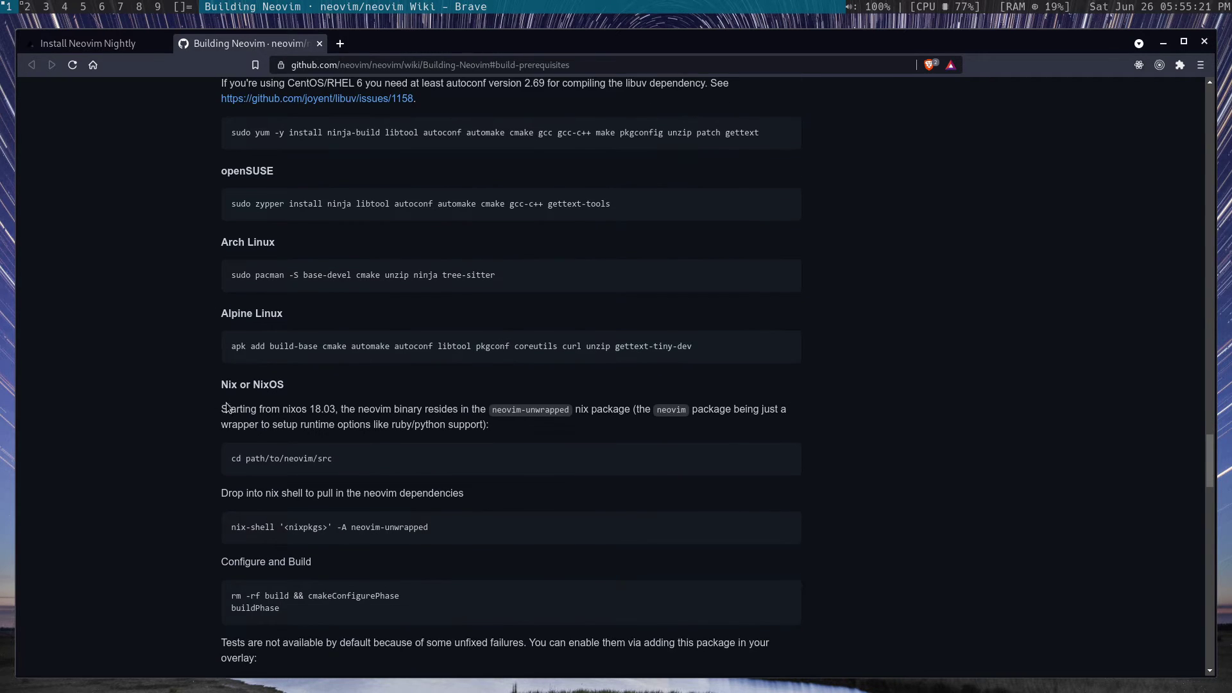
scroll(276, 410, down, 1)
scroll(325, 379, down, 6)
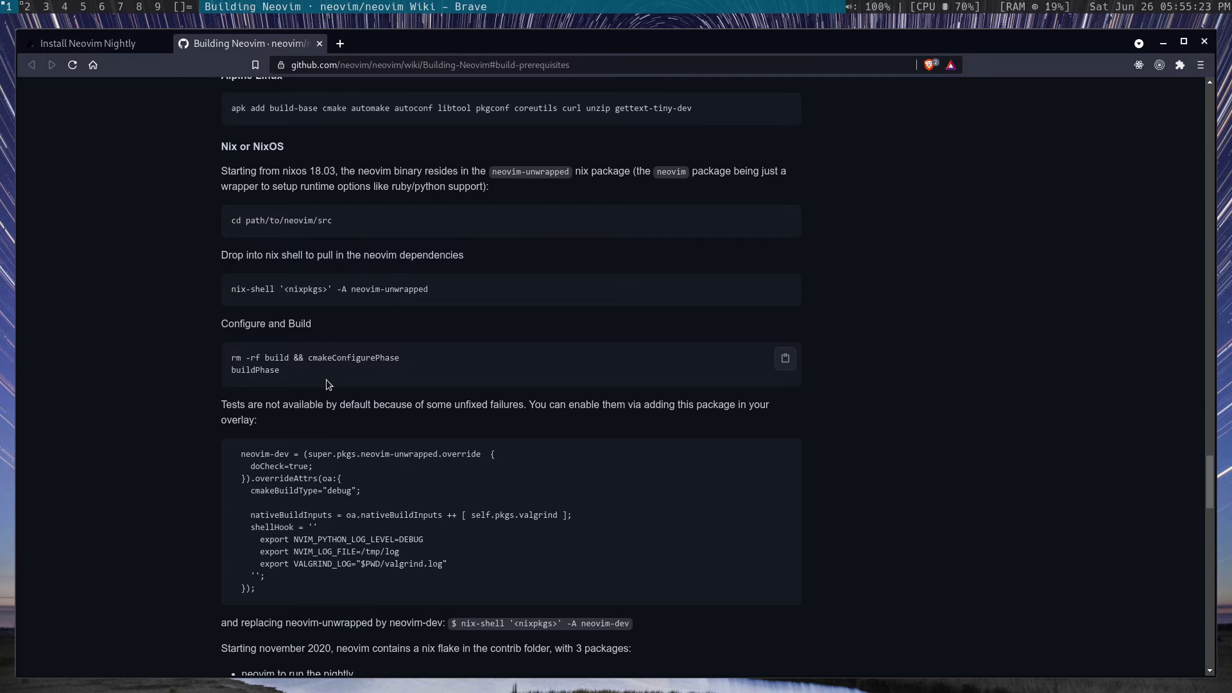
scroll(326, 379, down, 6)
scroll(346, 320, up, 9)
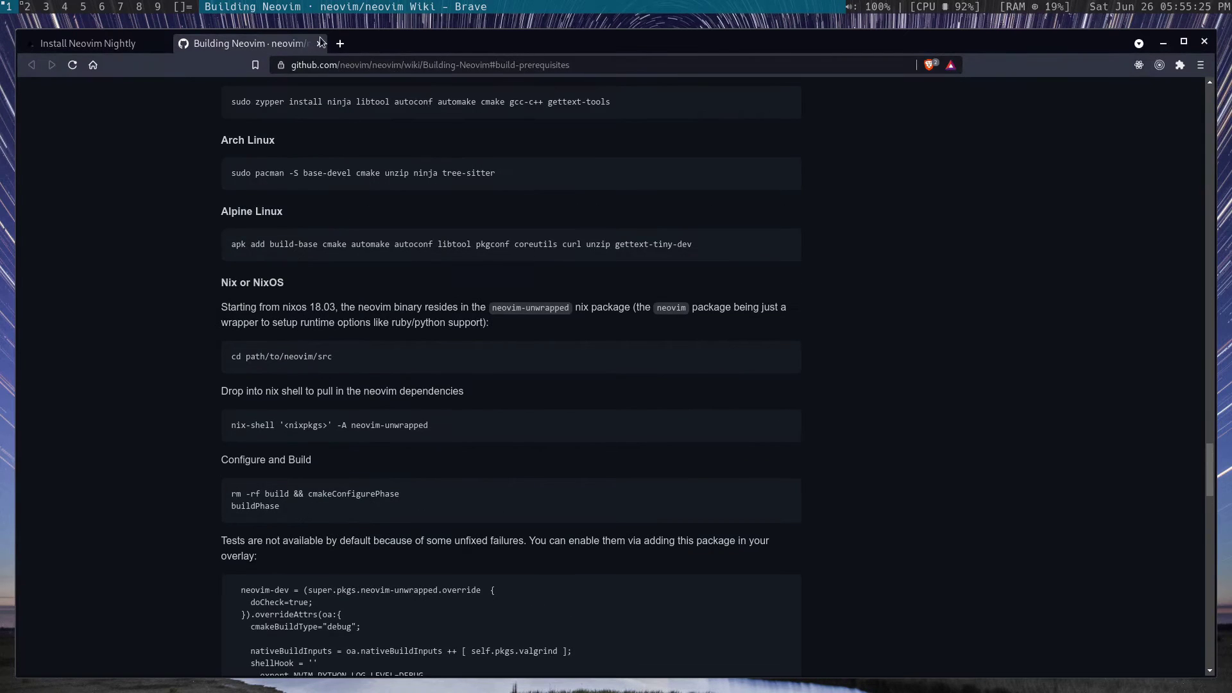
click(319, 43)
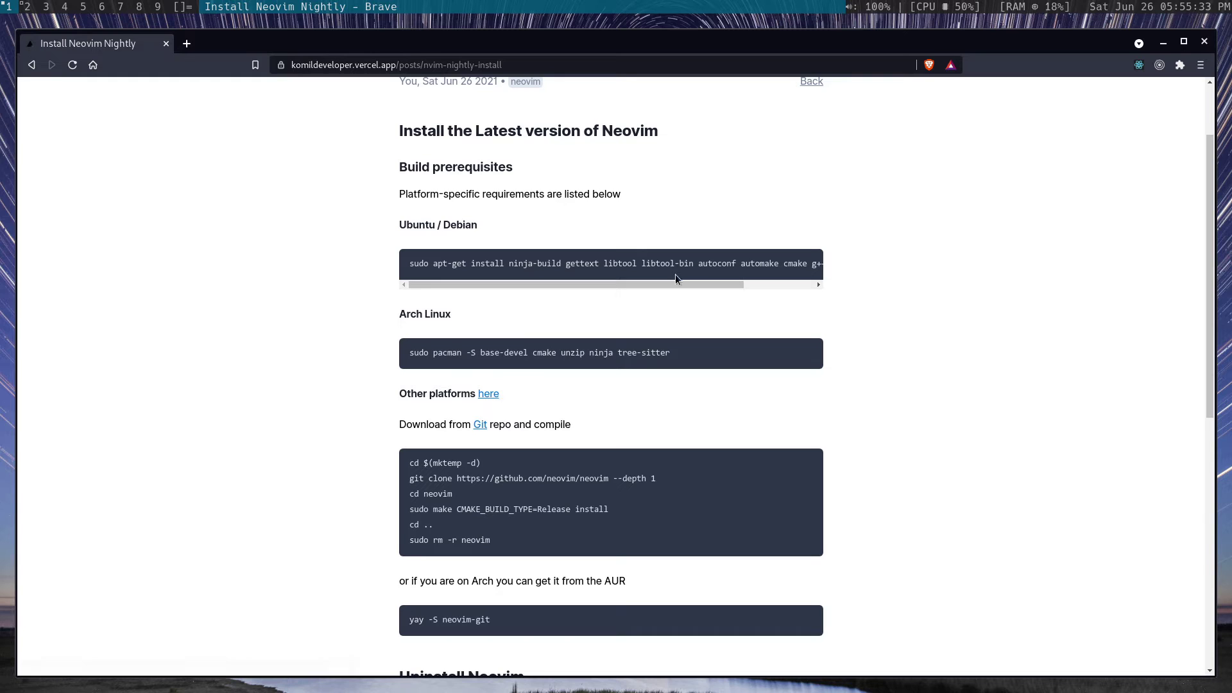
- Select and deselect the Arch Linux pacman command on the blog post
scroll(635, 394, up, 1)
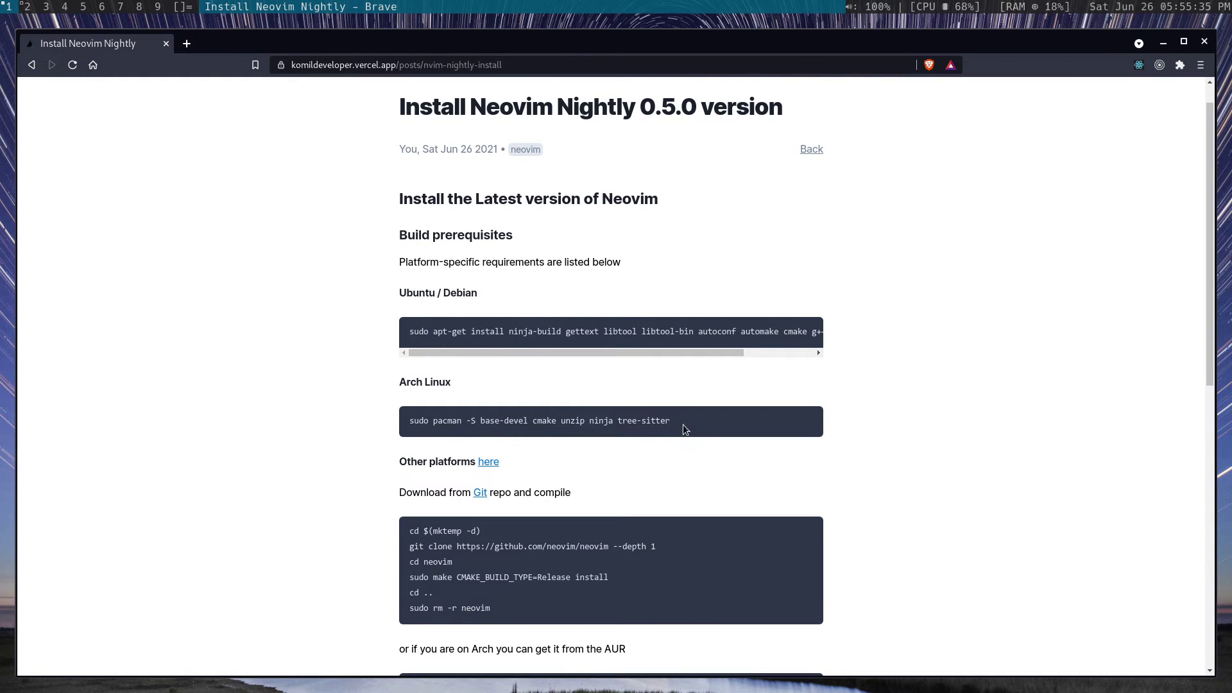
drag(683, 425, 409, 425)
click(567, 421)
- Open a new st terminal on the empty workspace 3
key(super+2)
key(super+3)
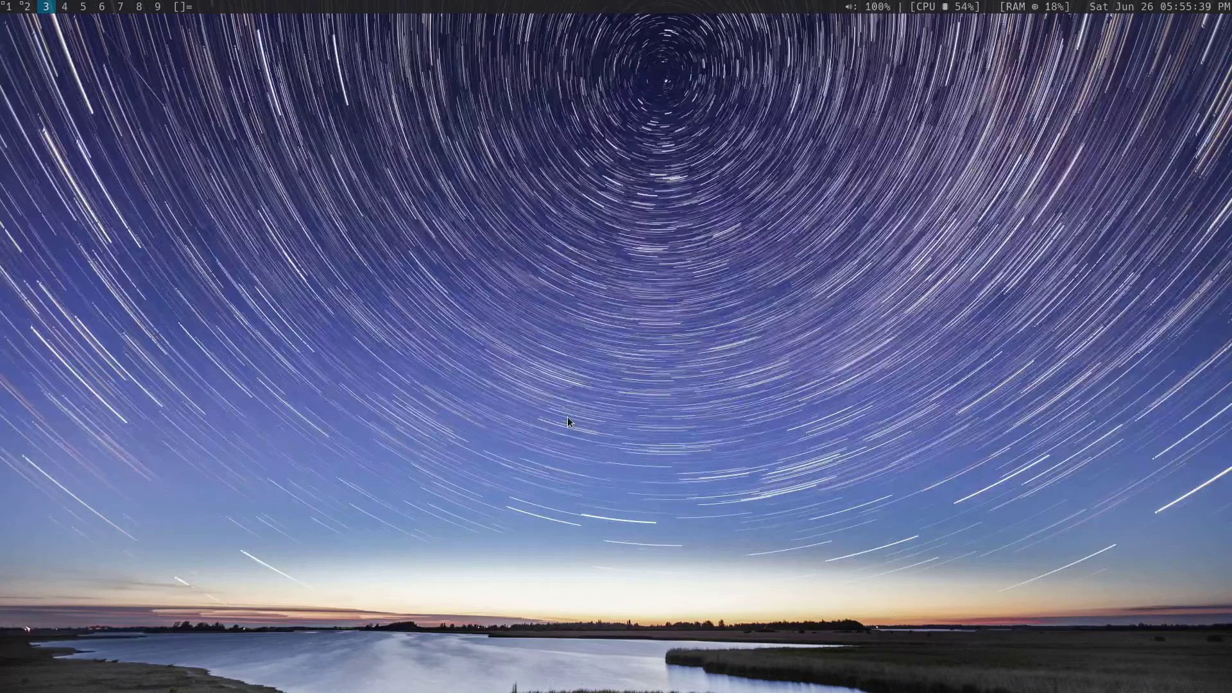
key(super+Return)
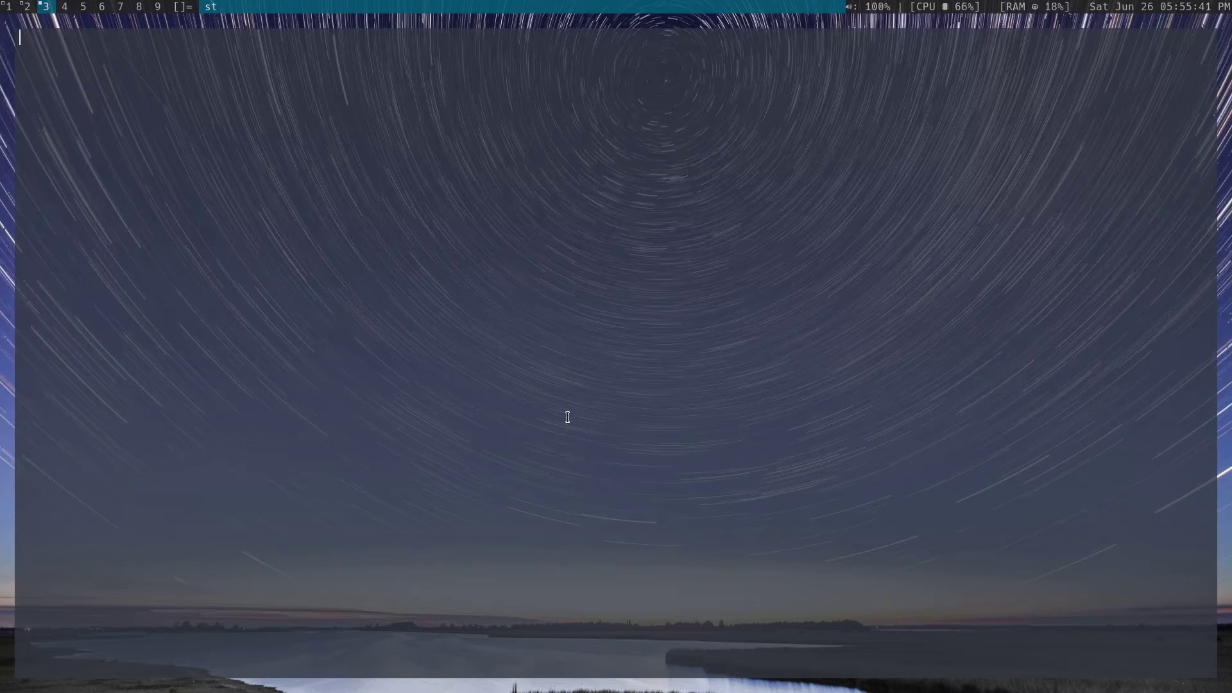
- Install base-devel, cmake, unzip, ninja and tree-sitter with sudo pacman -S, then clear the screen
text(sudo pacman -S base-devel cmake unzip ninja tree-sitter)
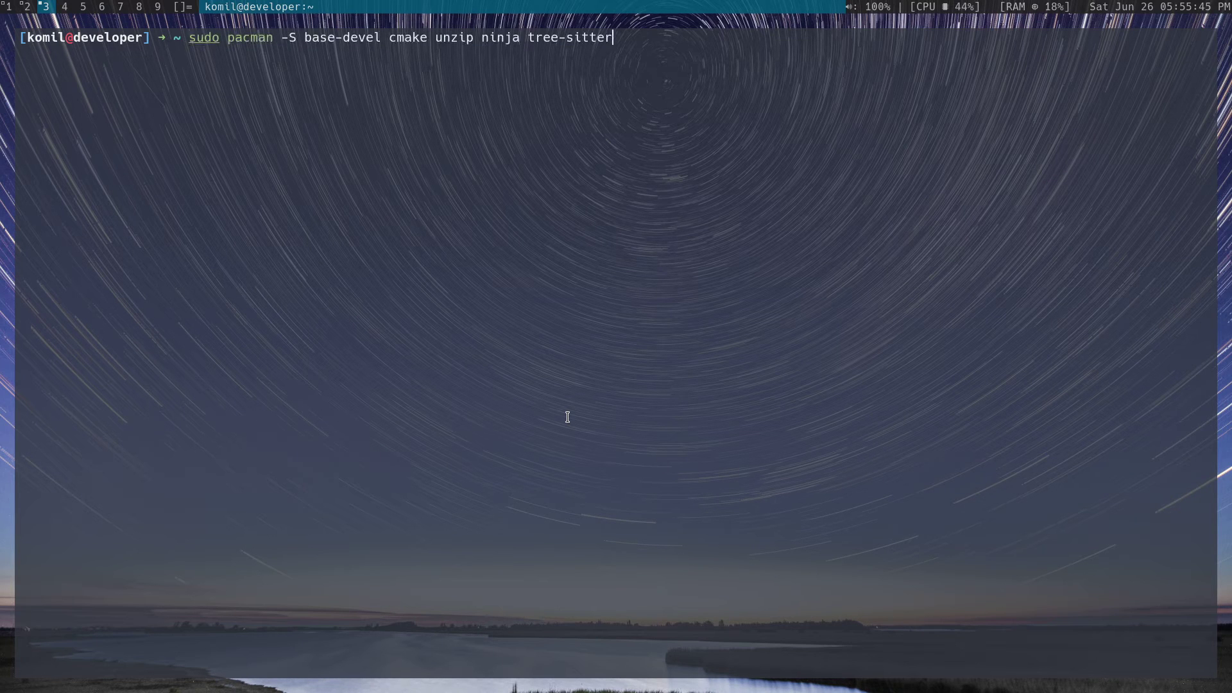
key(Return)
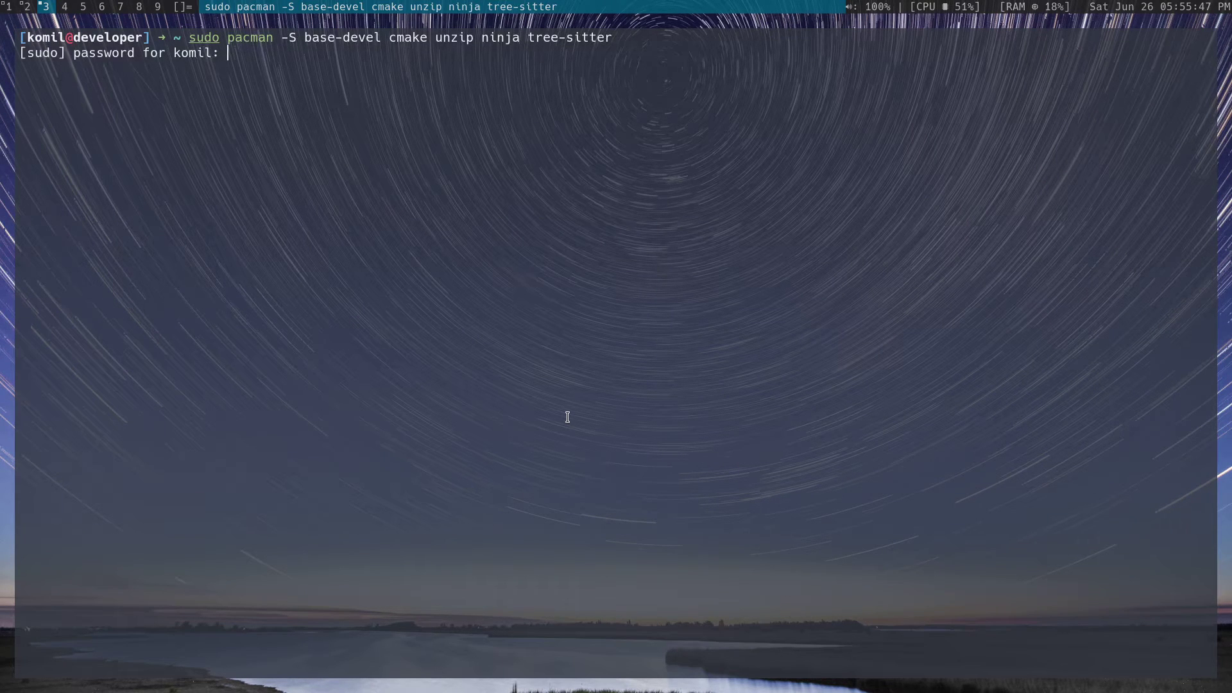
key(Return)
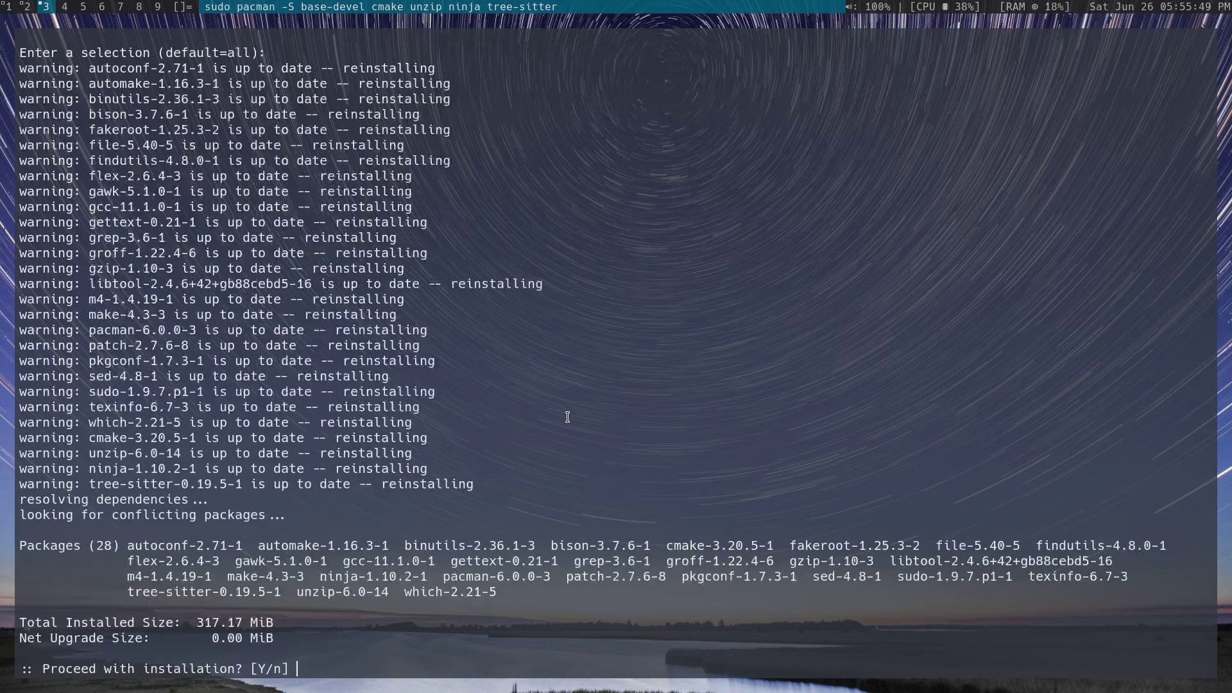
text(Y)
key(Return)
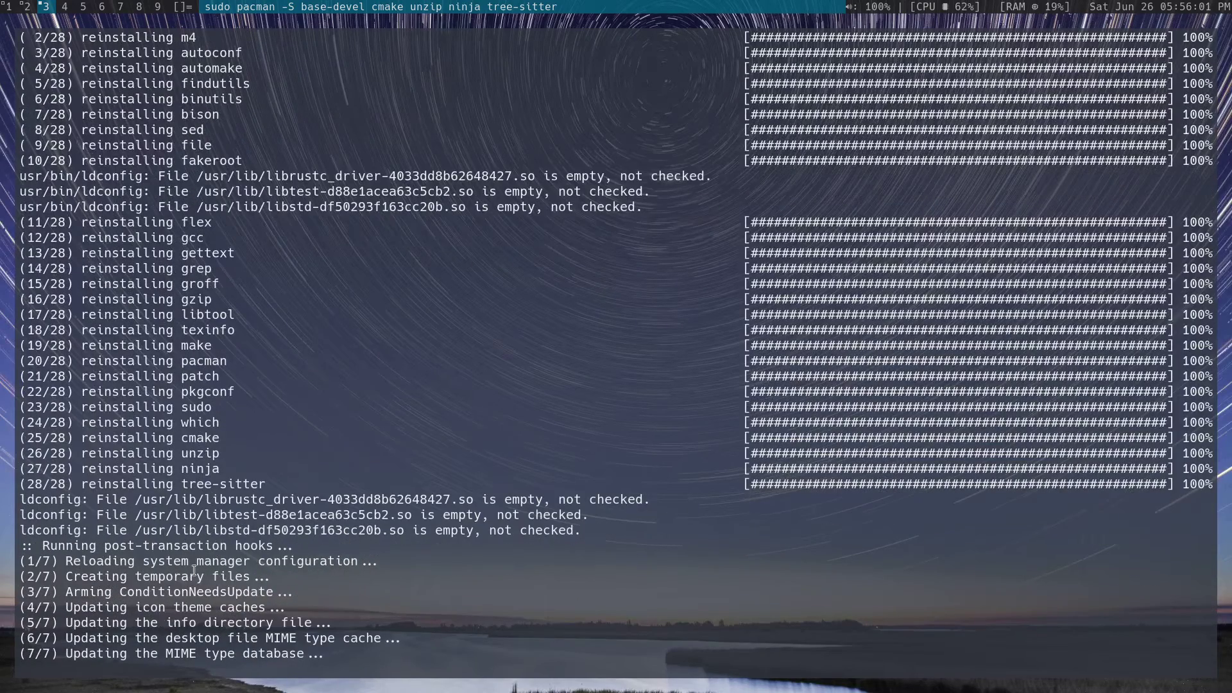
key(ctrl+l)
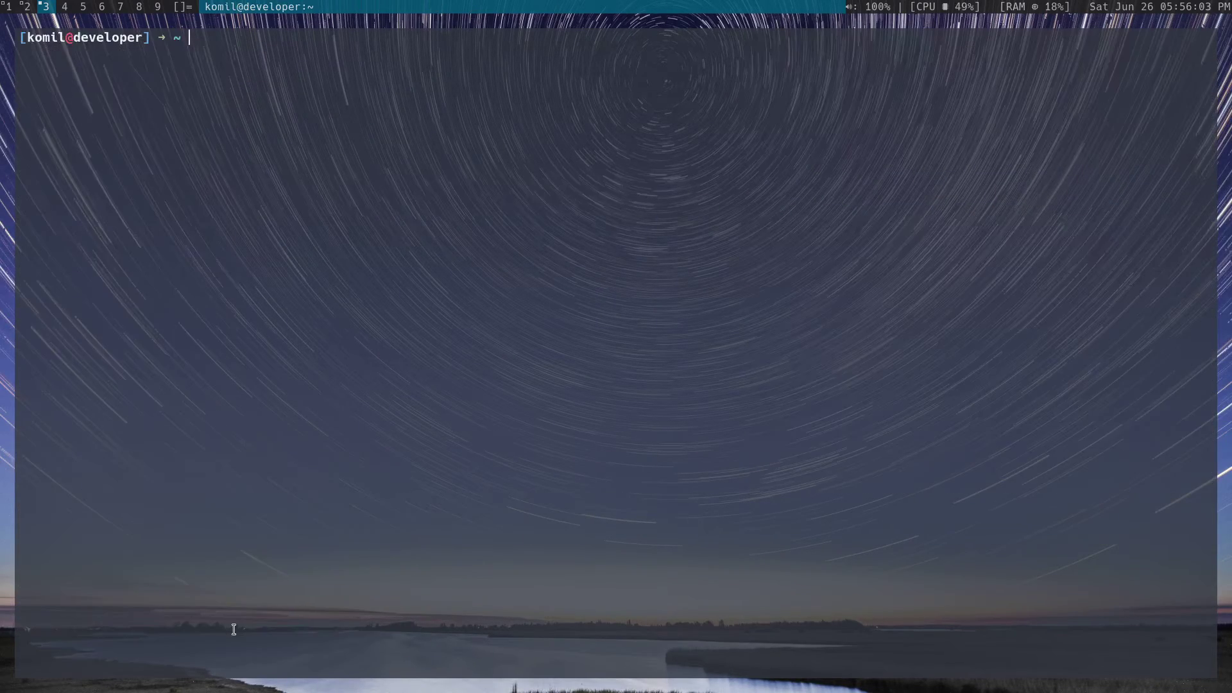
key(super+1)
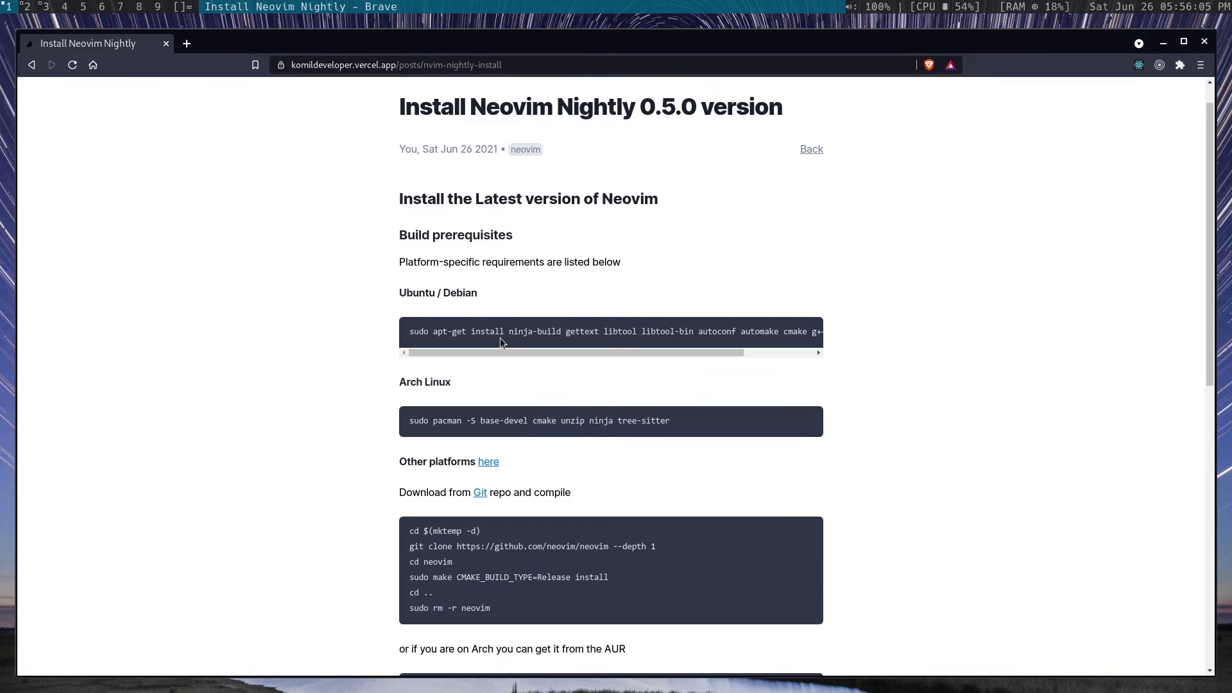
- Scroll the Ubuntu prerequisites code block sideways and select the full command
scroll(406, 331, right, 3)
triple_click(809, 331)
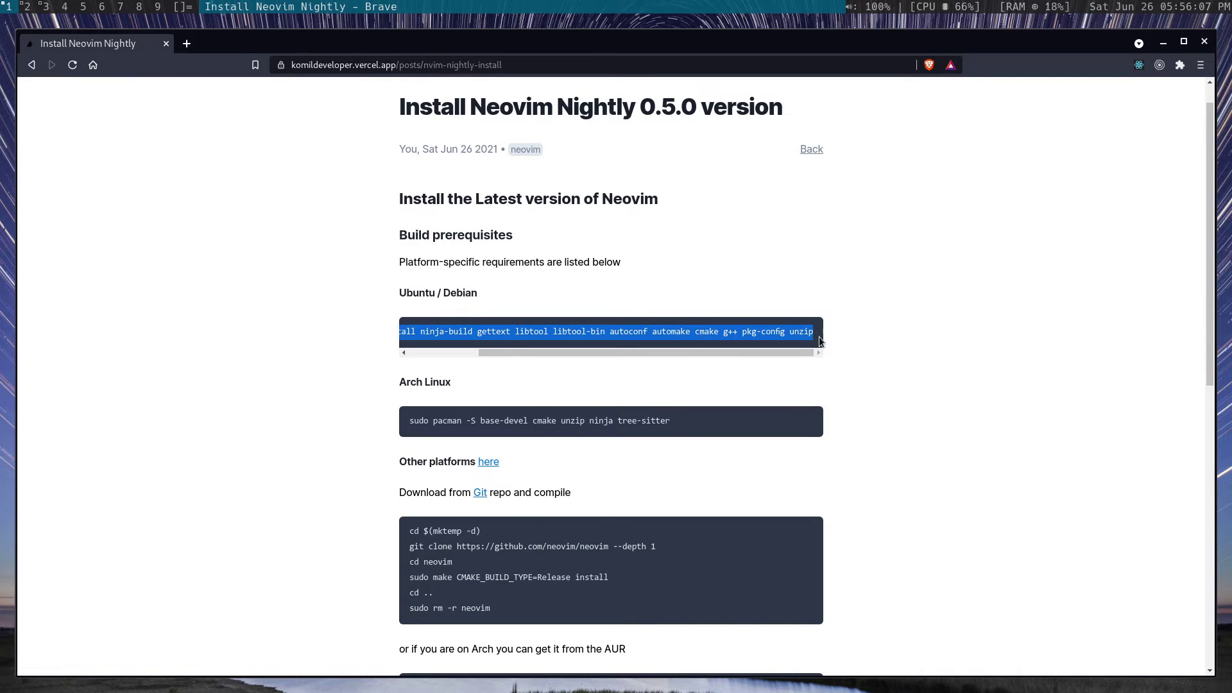
click(522, 398)
mouse_move(598, 350)
mouse_down()
mouse_move(486, 352)
mouse_move(660, 331)
mouse_up()
click(711, 343)
scroll(553, 441, down, 2)
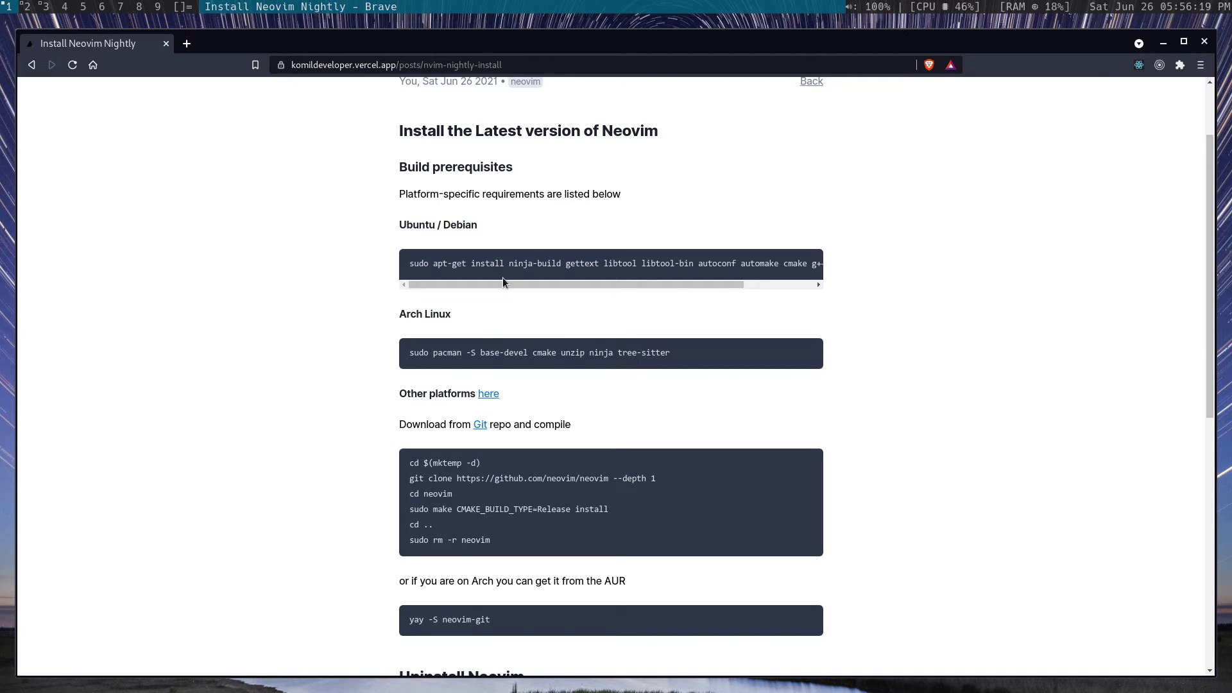
- Read down to the compile-from-Git steps, then move to the workspace 3 terminal
key(super+3)
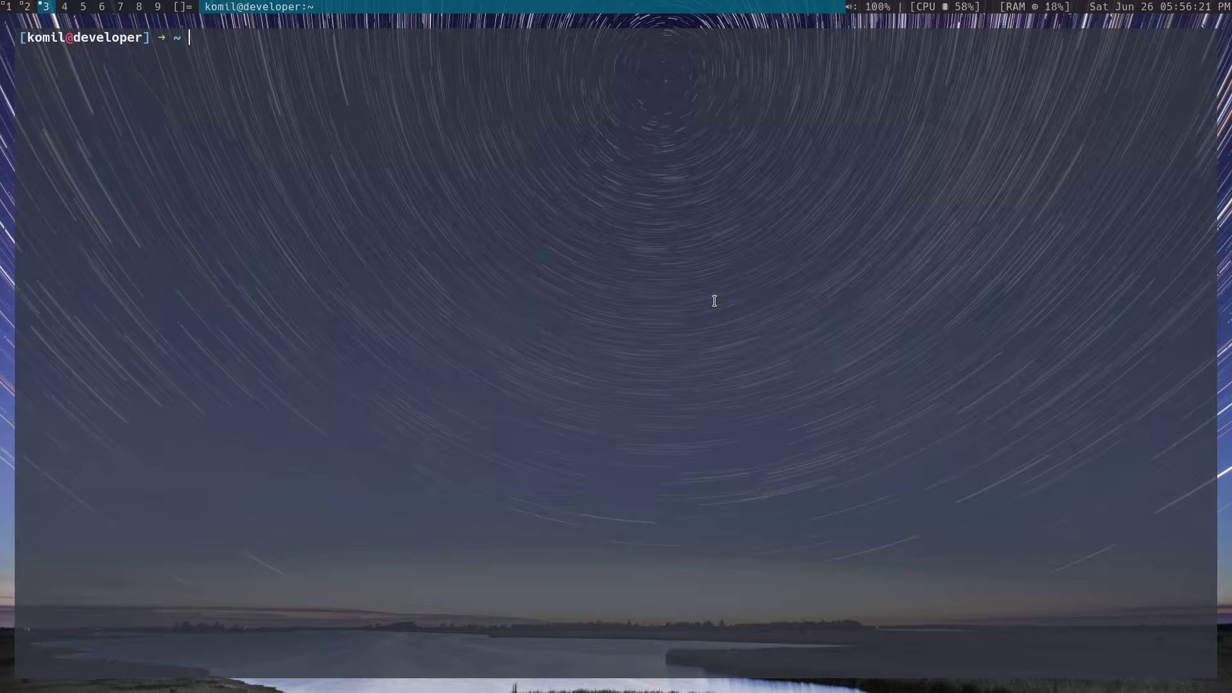
key(super+1)
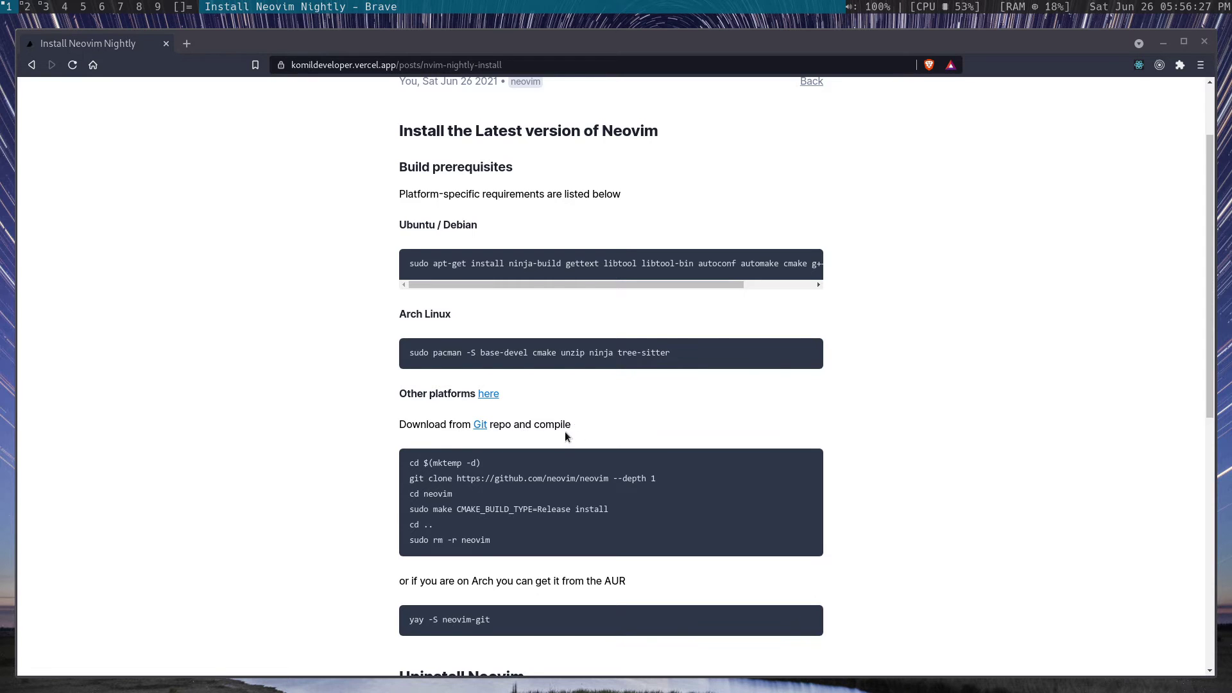
scroll(564, 431, down, 3)
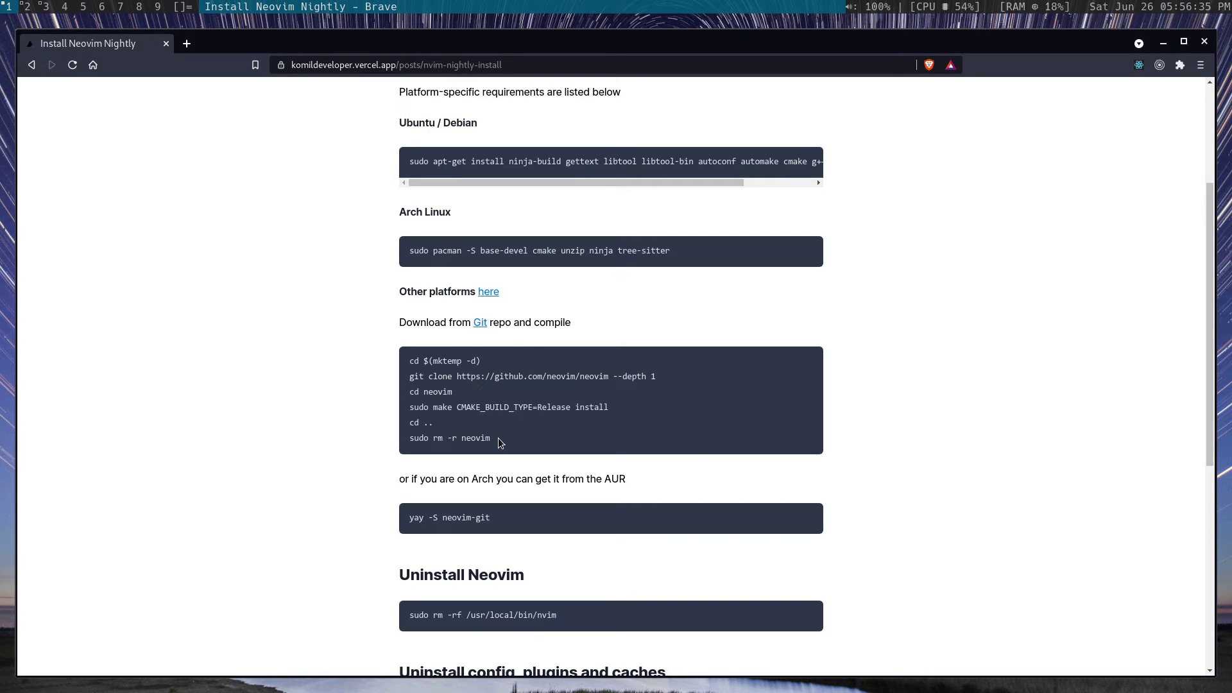
key(super+3)
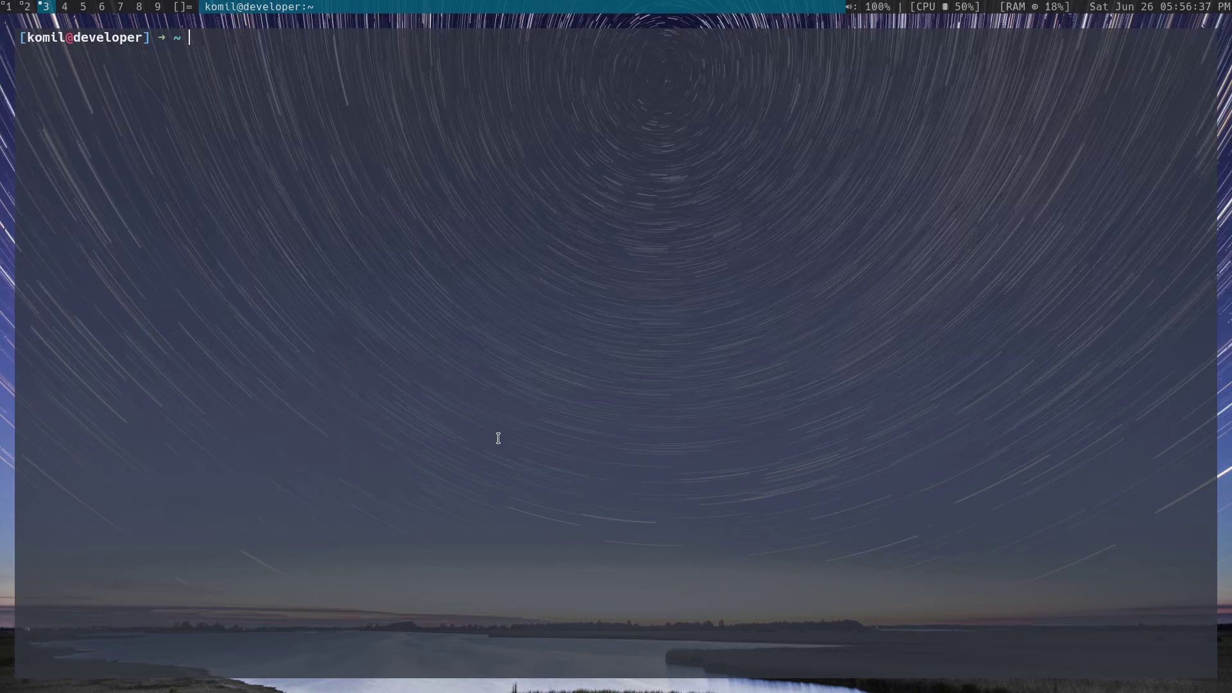
- Confirm nvim isn't installed, then paste the guide's six compile-from-Git command lines into the shell
text(nvim)
key(Return)
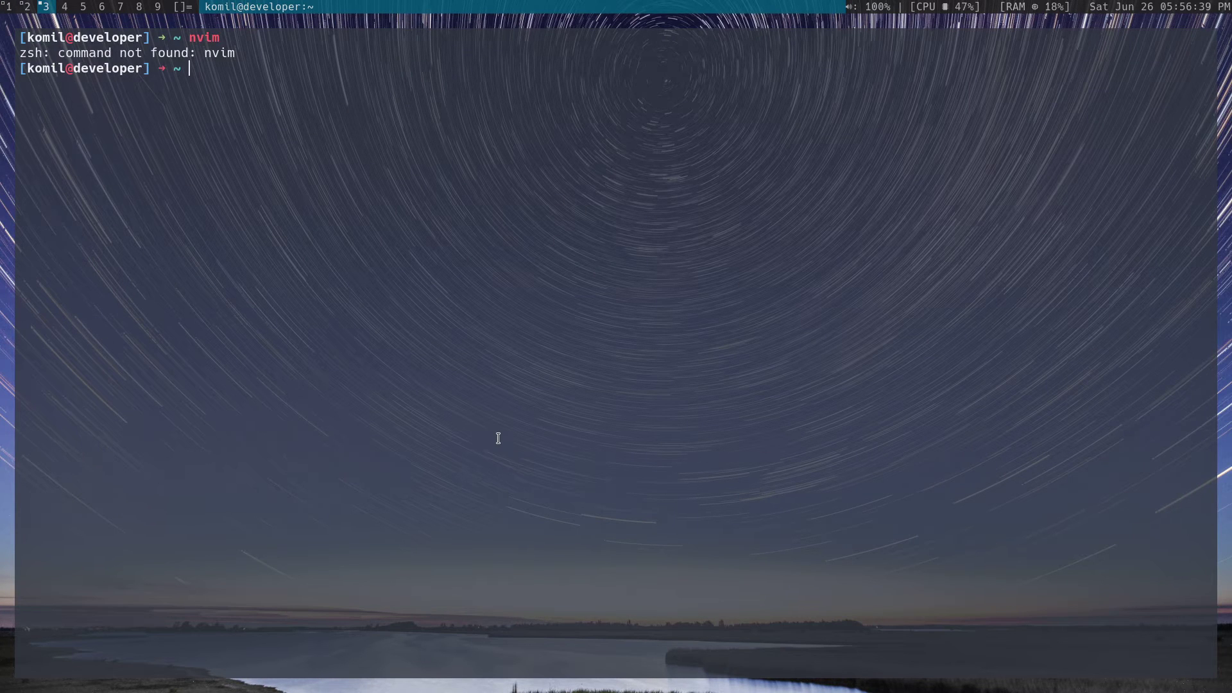
key(super+1)
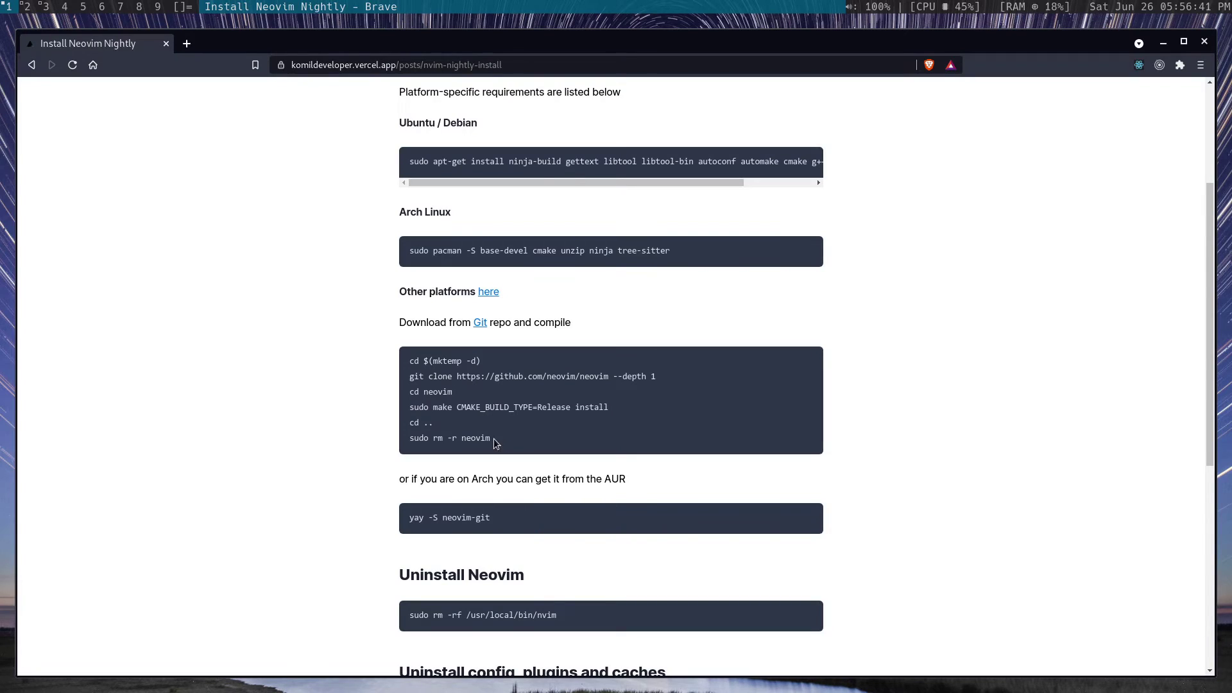
drag(493, 438, 393, 365)
click(453, 390)
drag(511, 449, 399, 360)
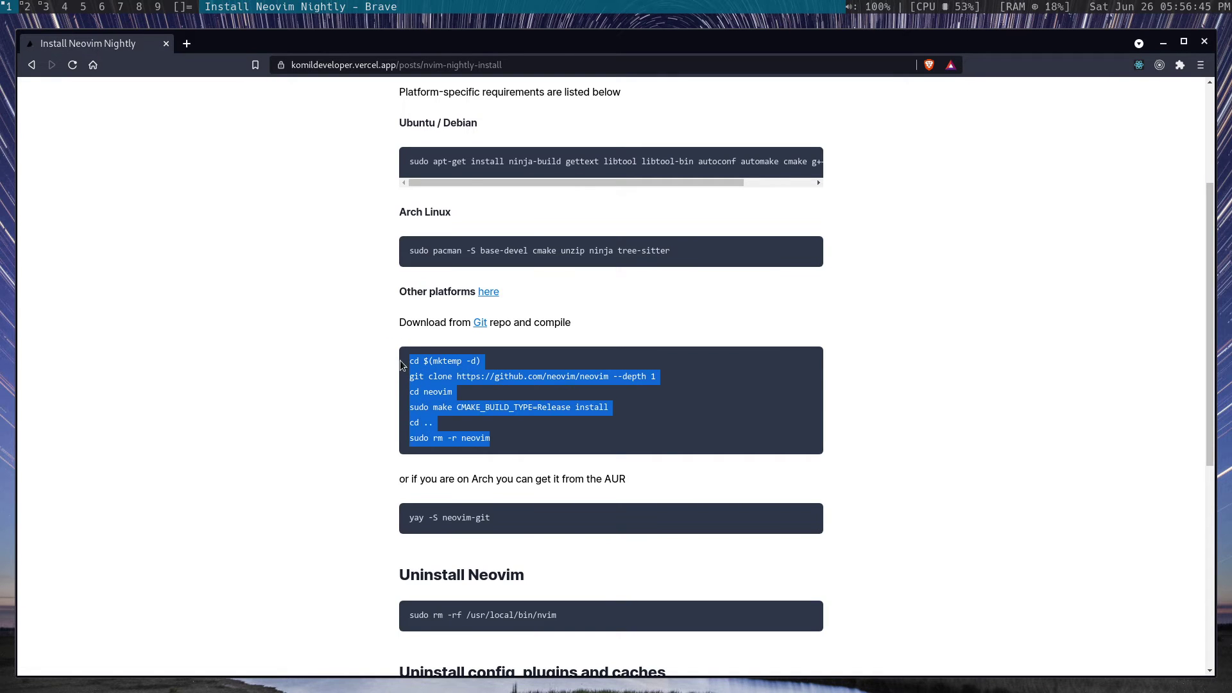
click(476, 391)
key(super+3)
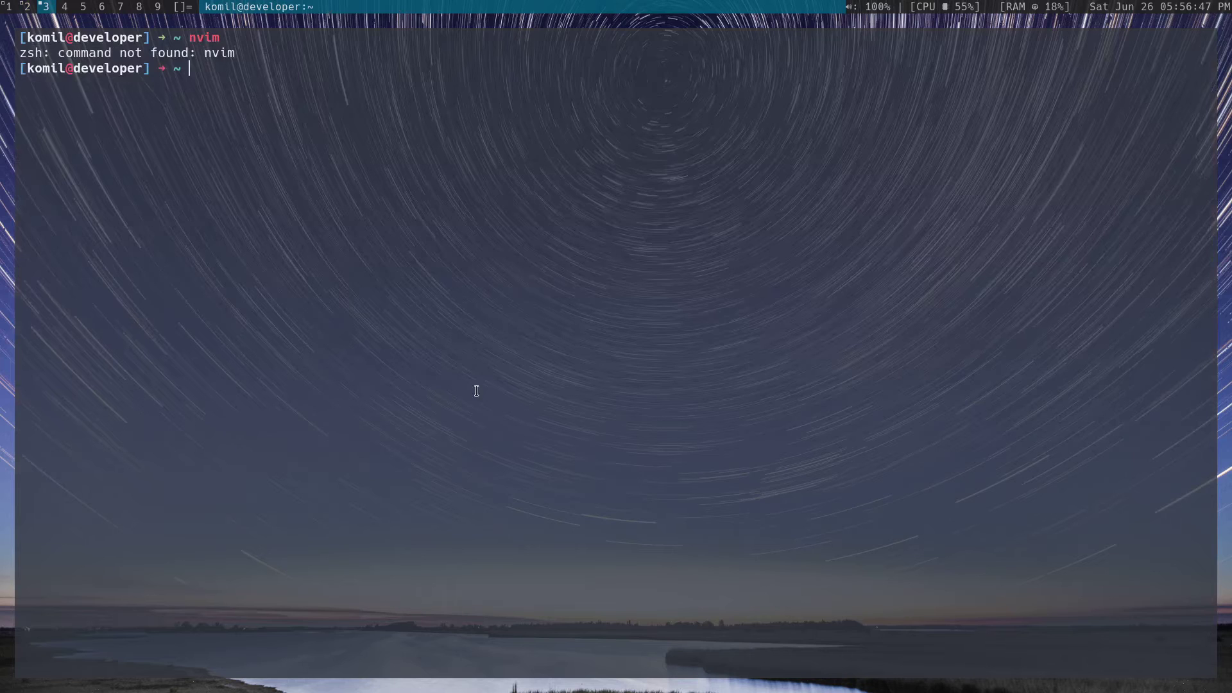
key(ctrl+shift+v)
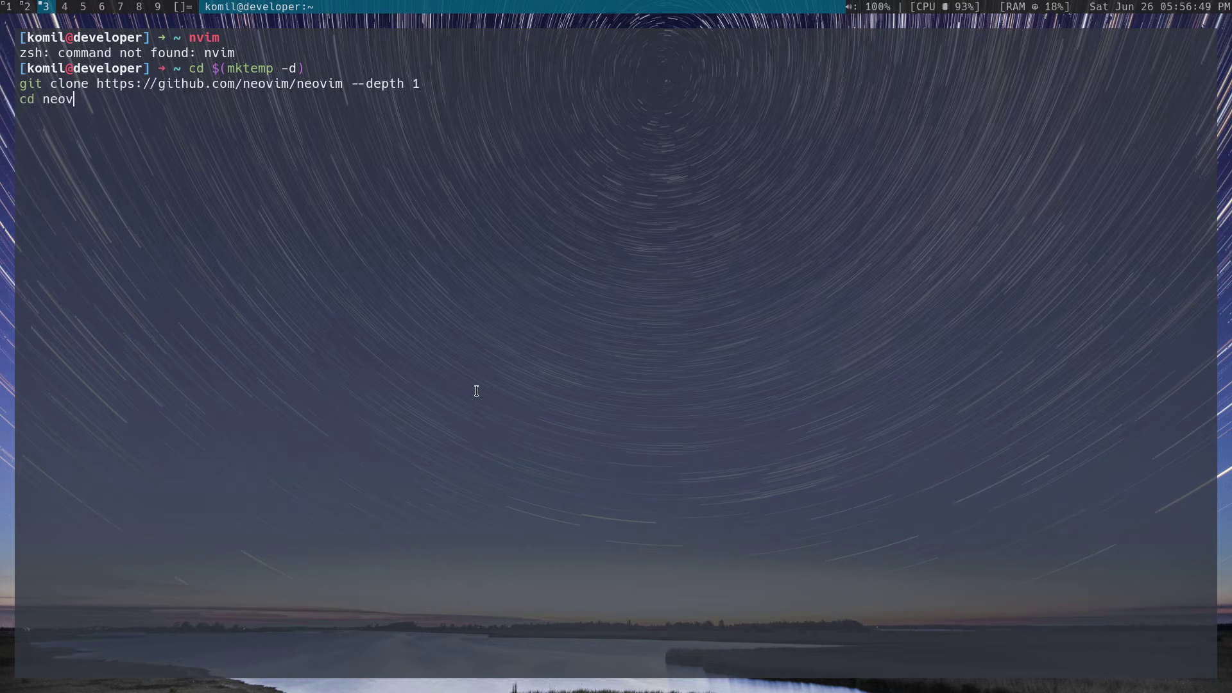
- Run the pasted mktemp, git clone and cd commands to start building Neovim
key(Return)
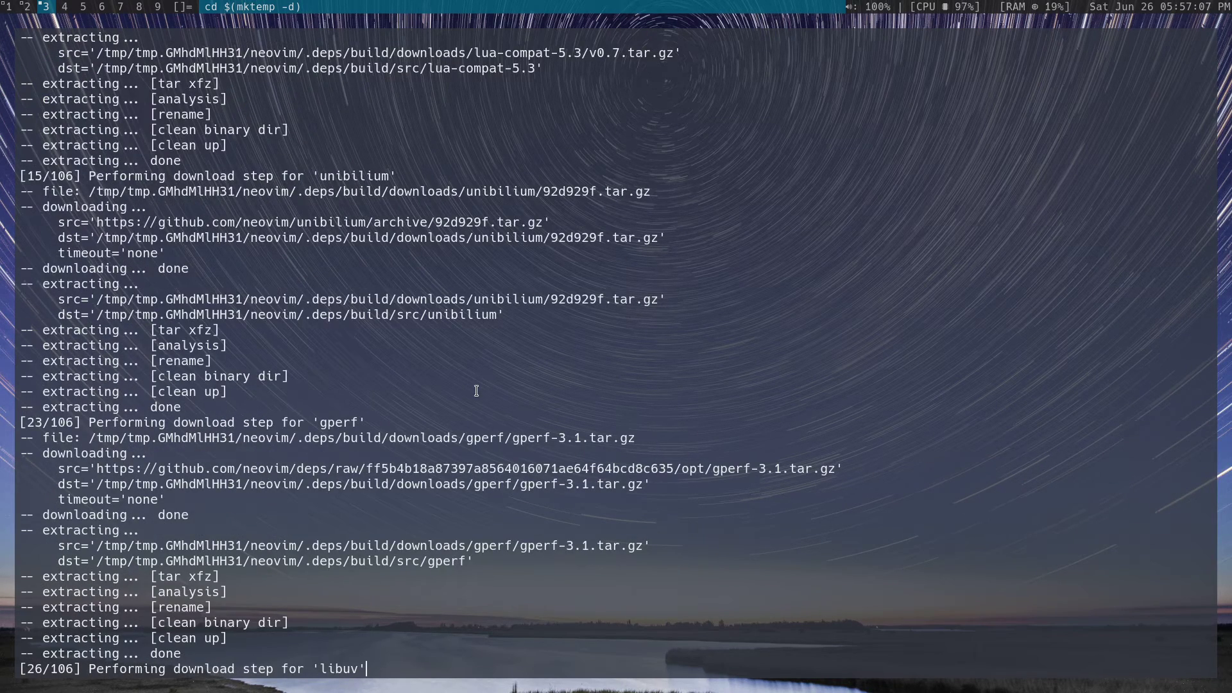
- Briefly check the running Neovim build output, then return to the install post
click(5, 6)
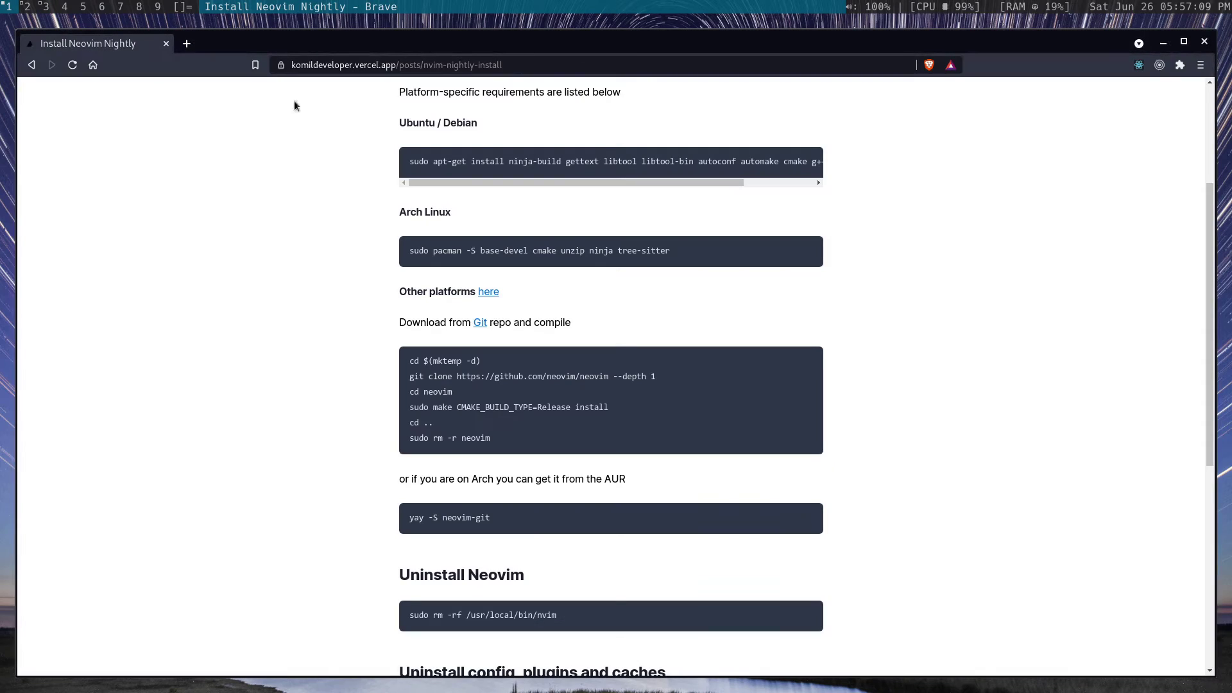
scroll(603, 193, up, 3)
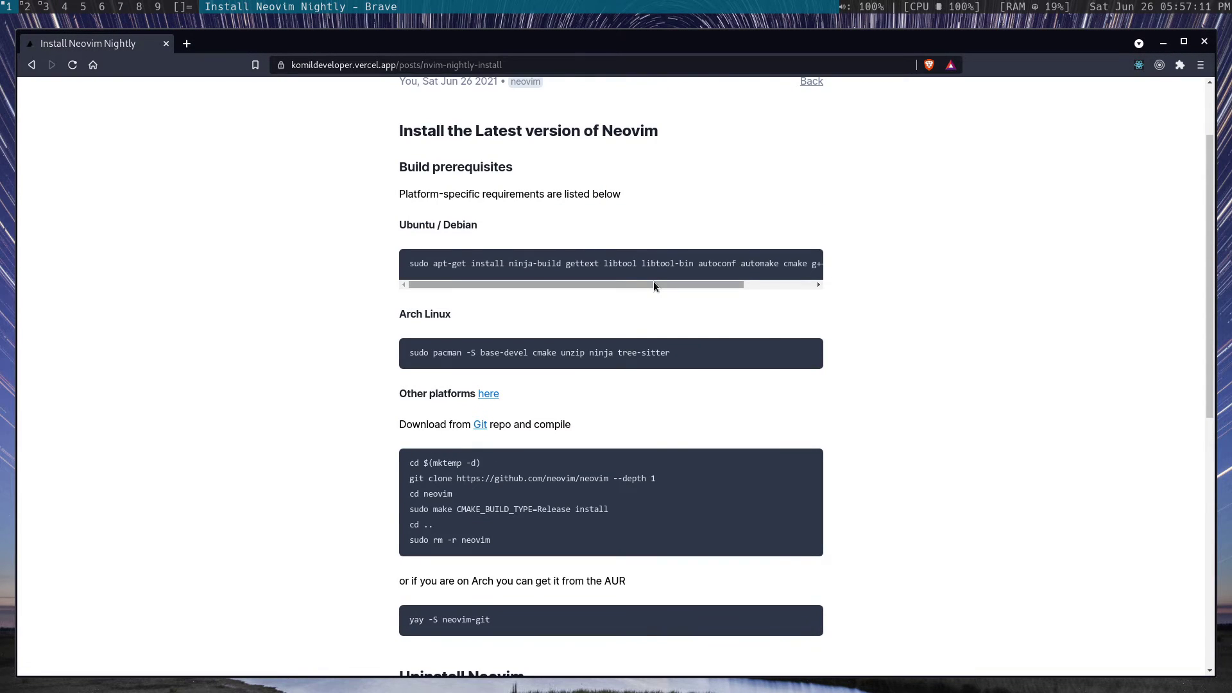
mouse_move(653, 285)
mouse_down()
mouse_move(828, 286)
mouse_move(608, 305)
mouse_up()
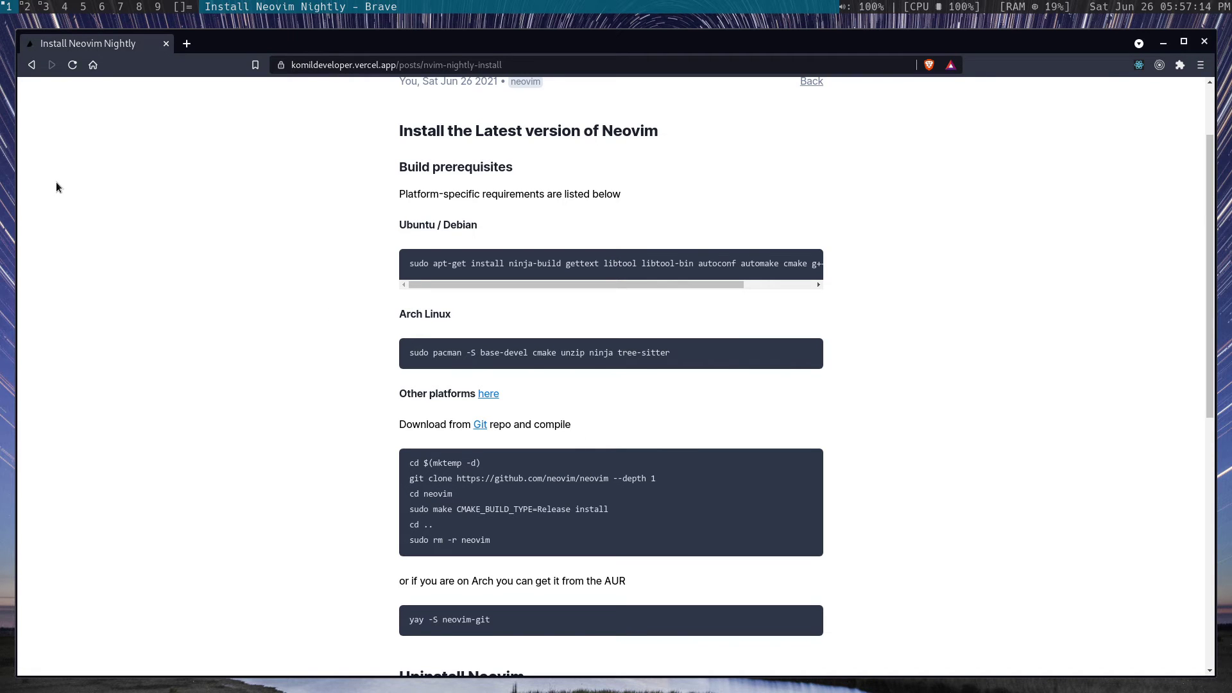
click(45, 8)
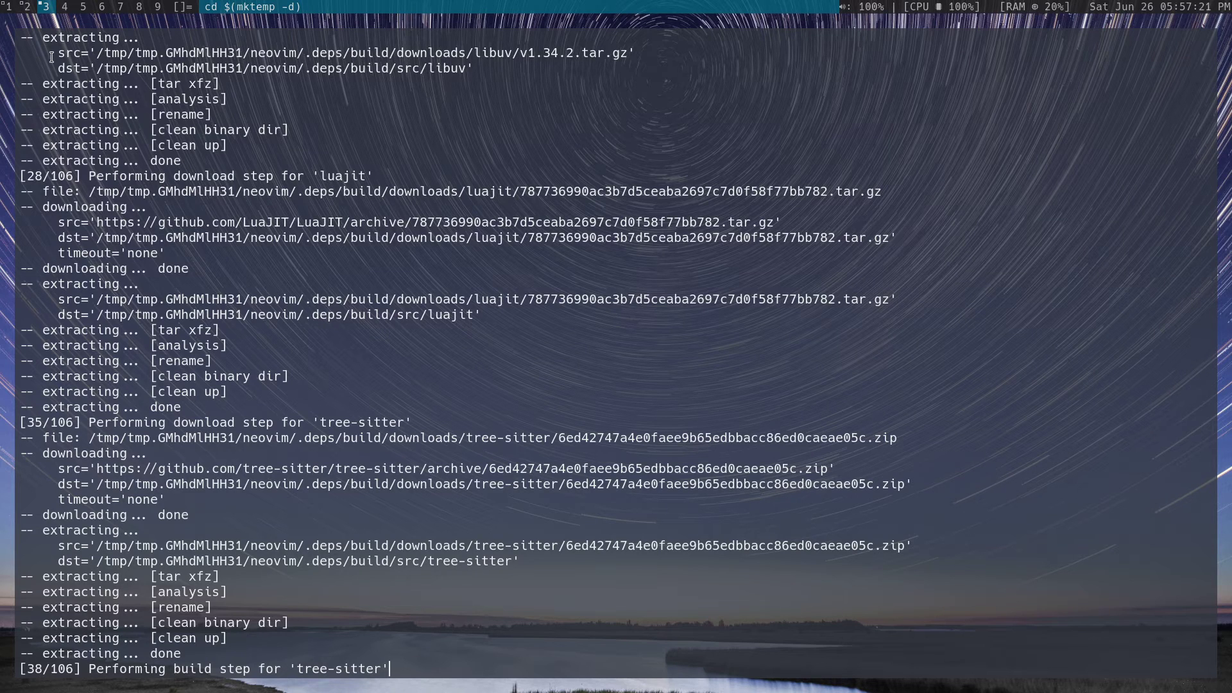
key(super+1)
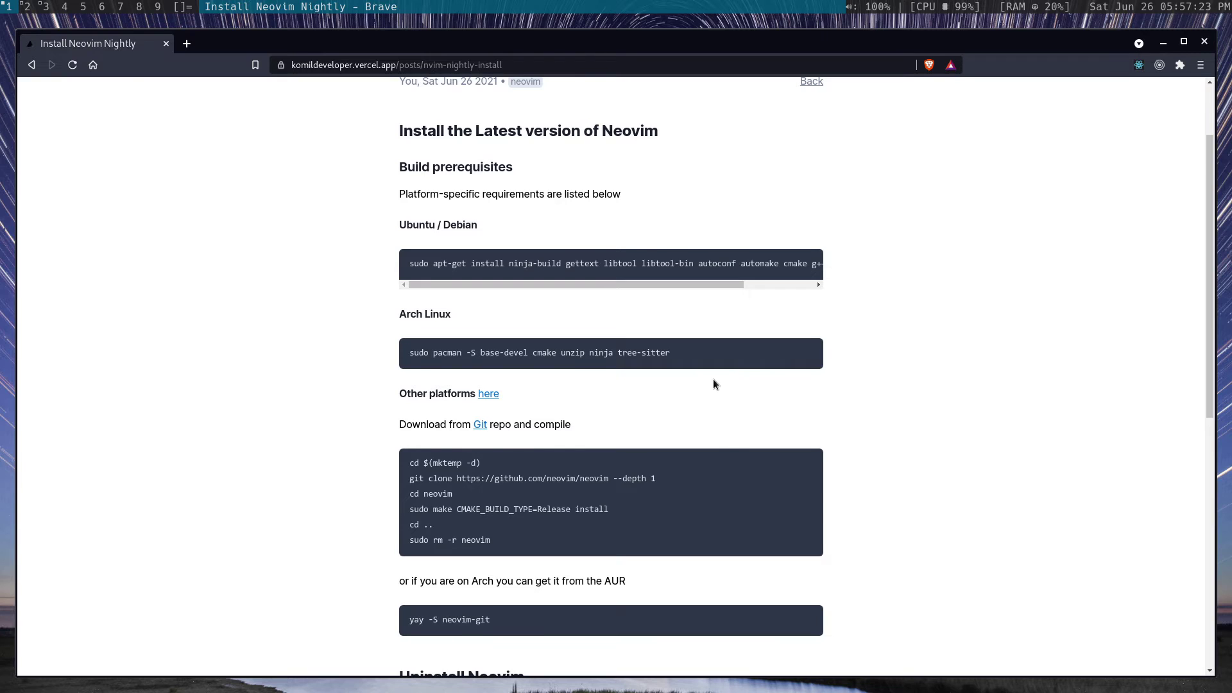
- Select the AUR yay -S neovim-git and compile-from-Git commands, then check build progress
scroll(715, 375, down, 2)
scroll(722, 368, down, 2)
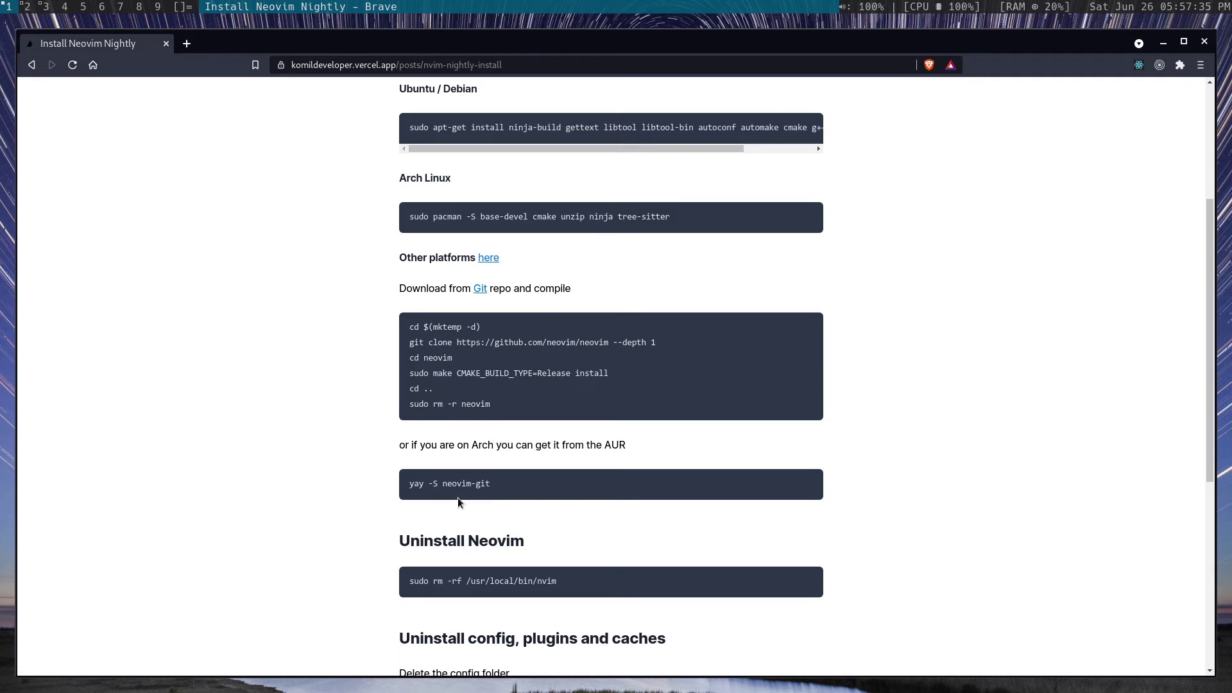
drag(491, 484, 399, 485)
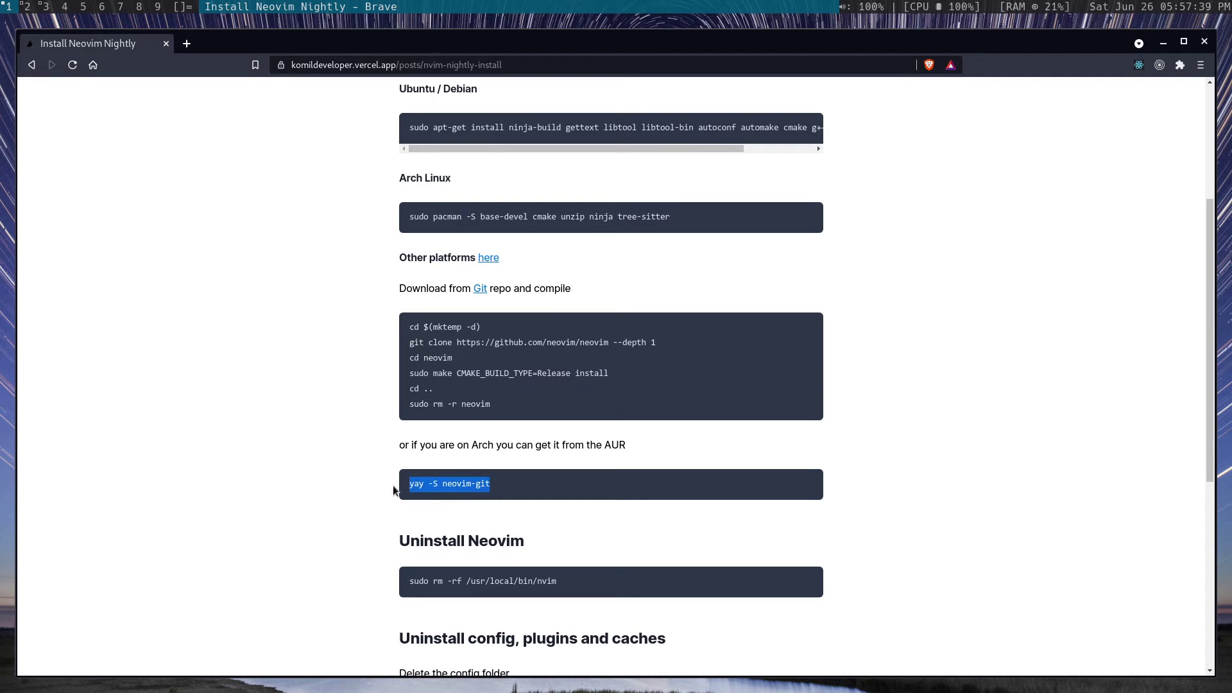
click(445, 485)
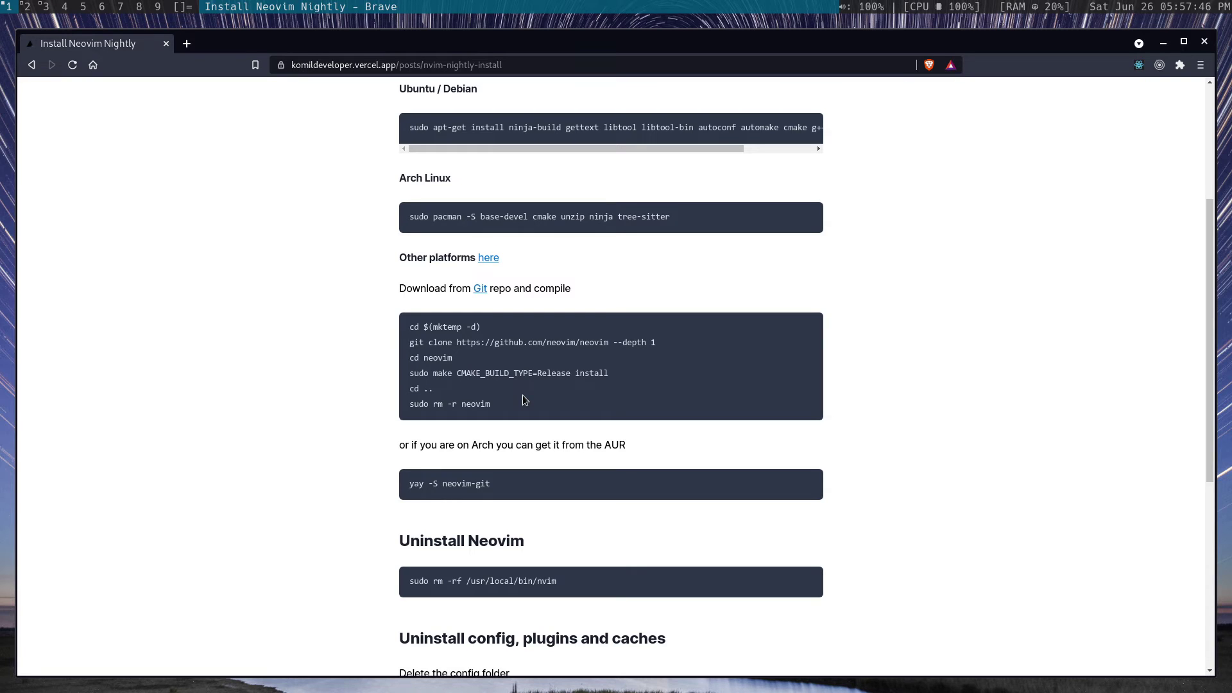
mouse_move(522, 395)
mouse_down()
mouse_move(422, 324)
mouse_move(504, 403)
mouse_up()
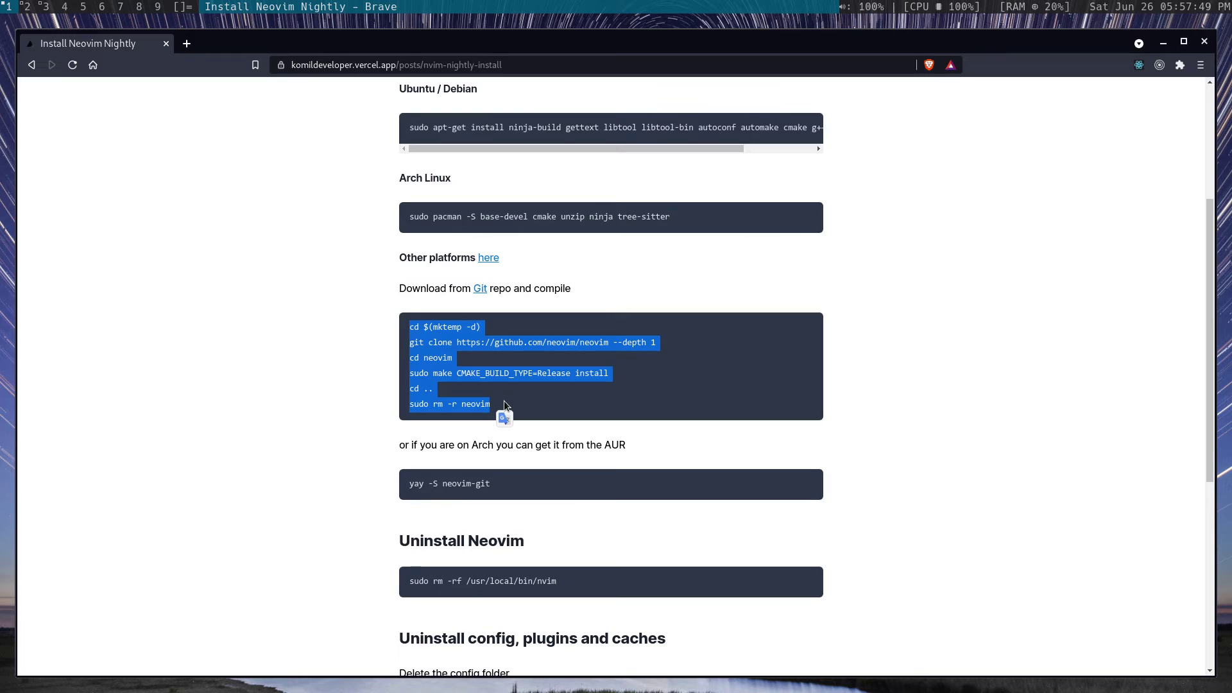
key(super+3)
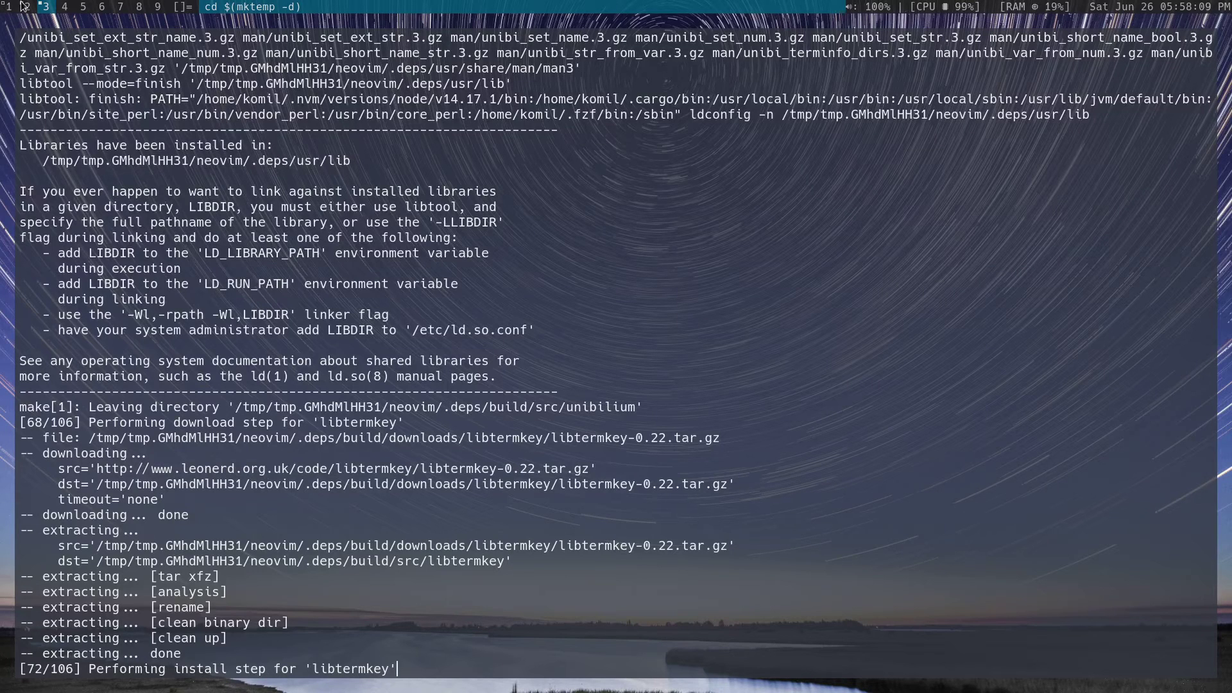
- Cycle workspaces back to tag 3, showing a fresh st terminal at an empty home prompt
key(super+2)
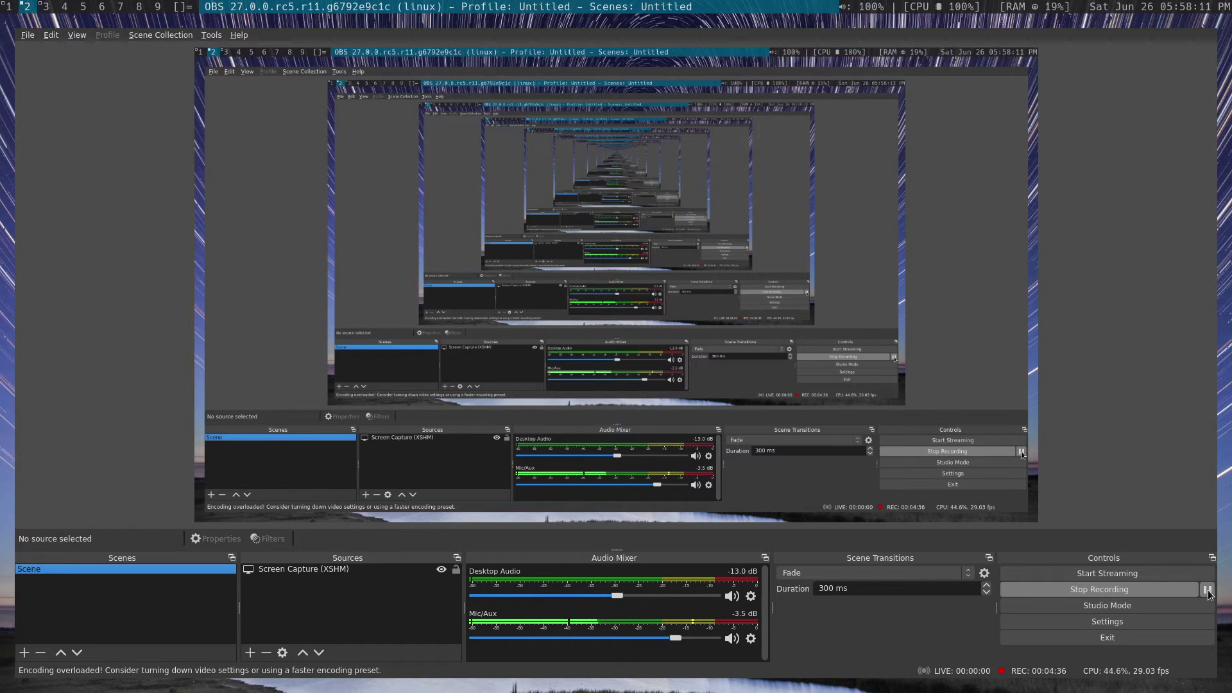
key(super+1)
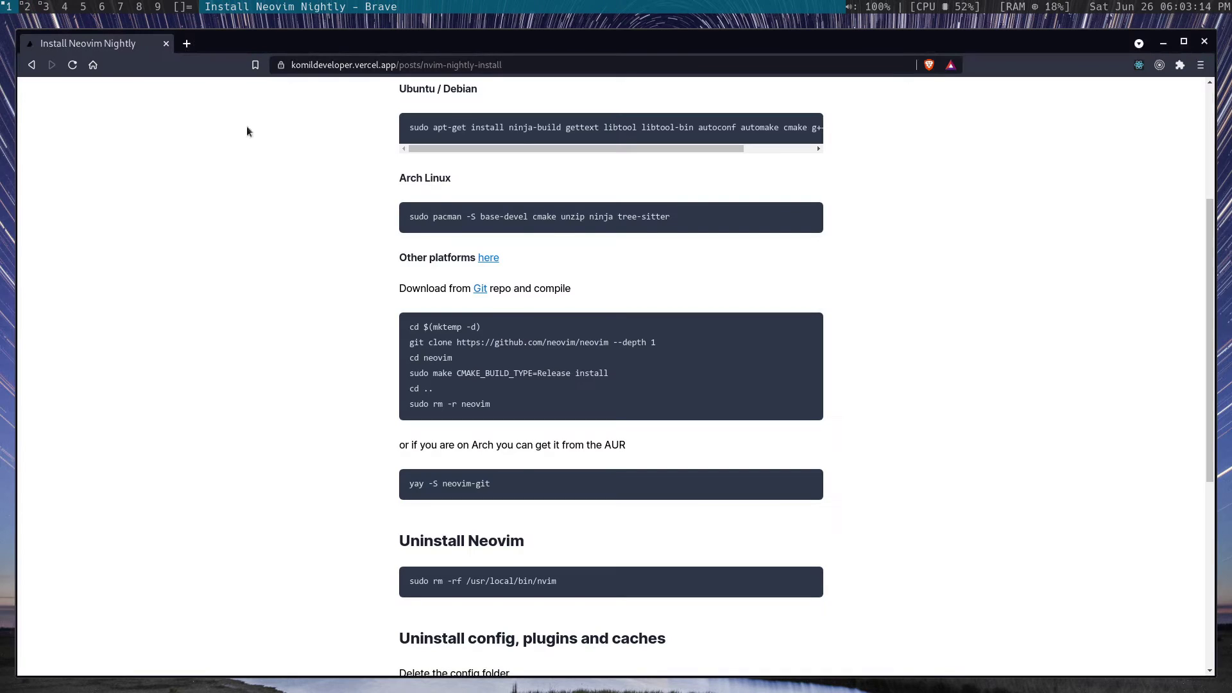
click(45, 7)
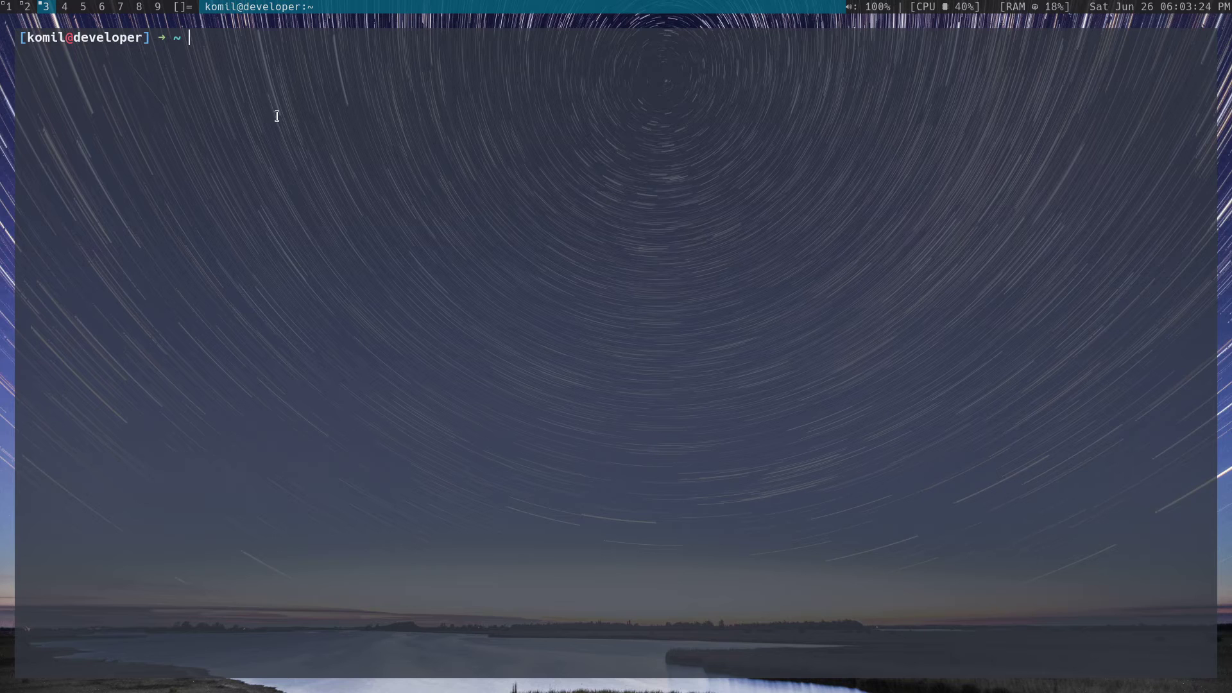
text(nvim)
key(Return)
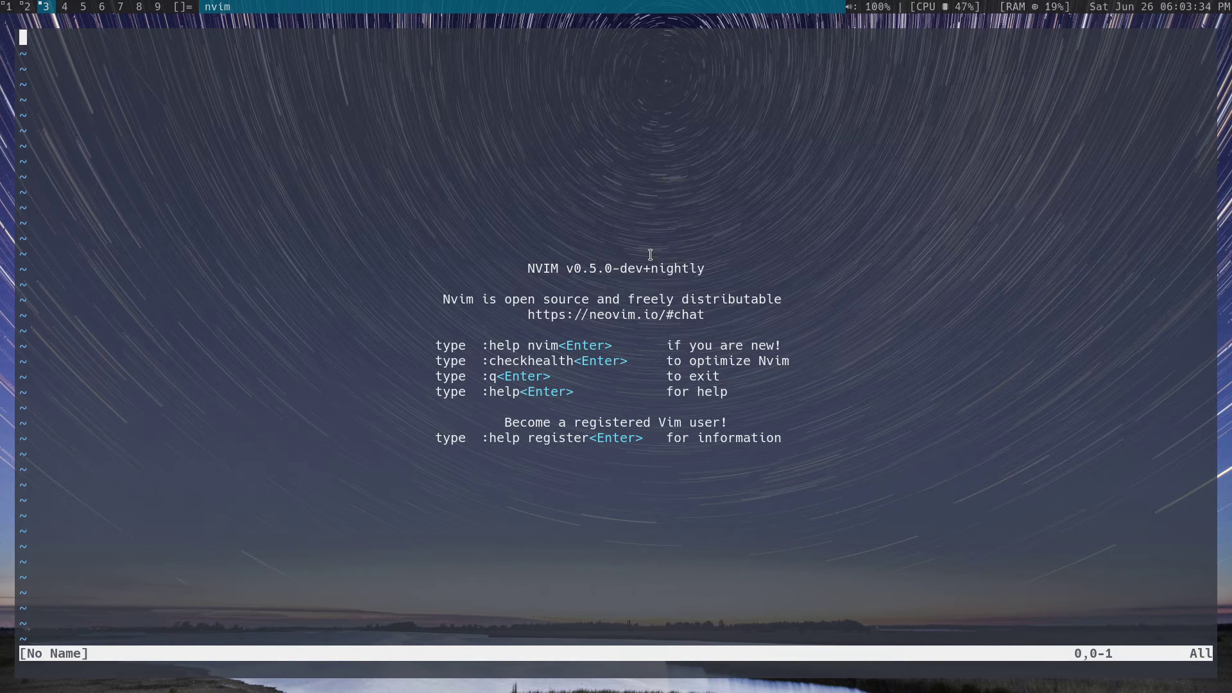
text(:q!)
key(Return)
key(Return)
key(Return)
key(Return)
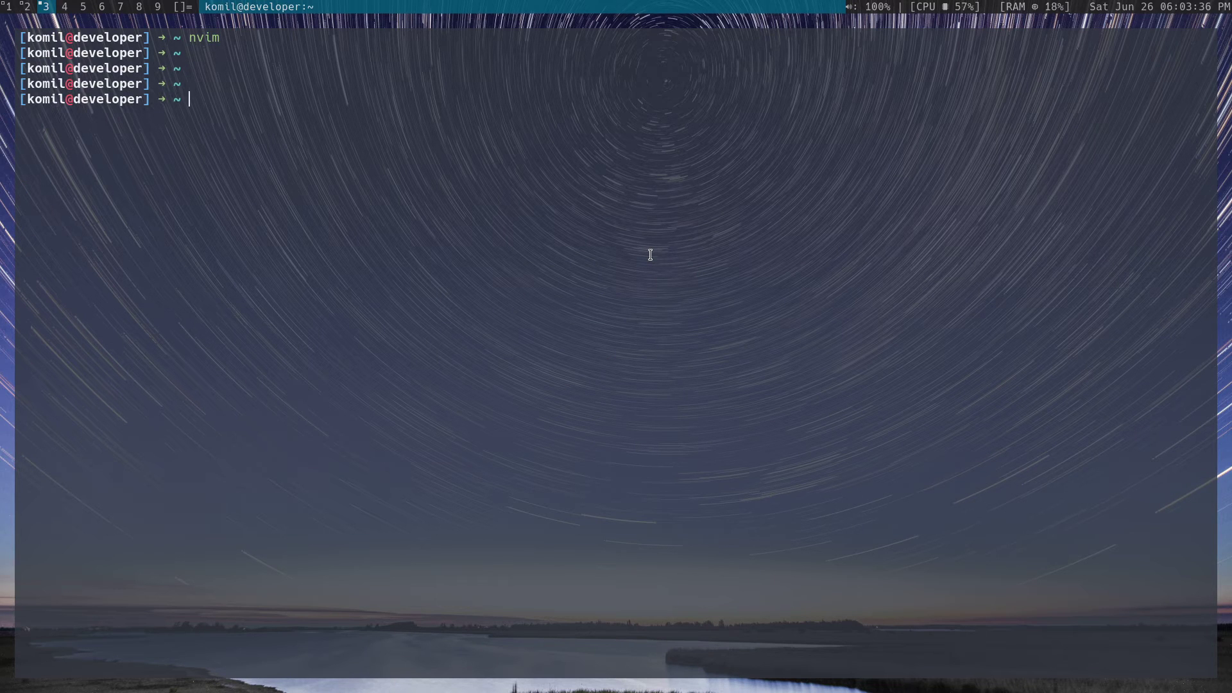
text(clear)
key(Return)
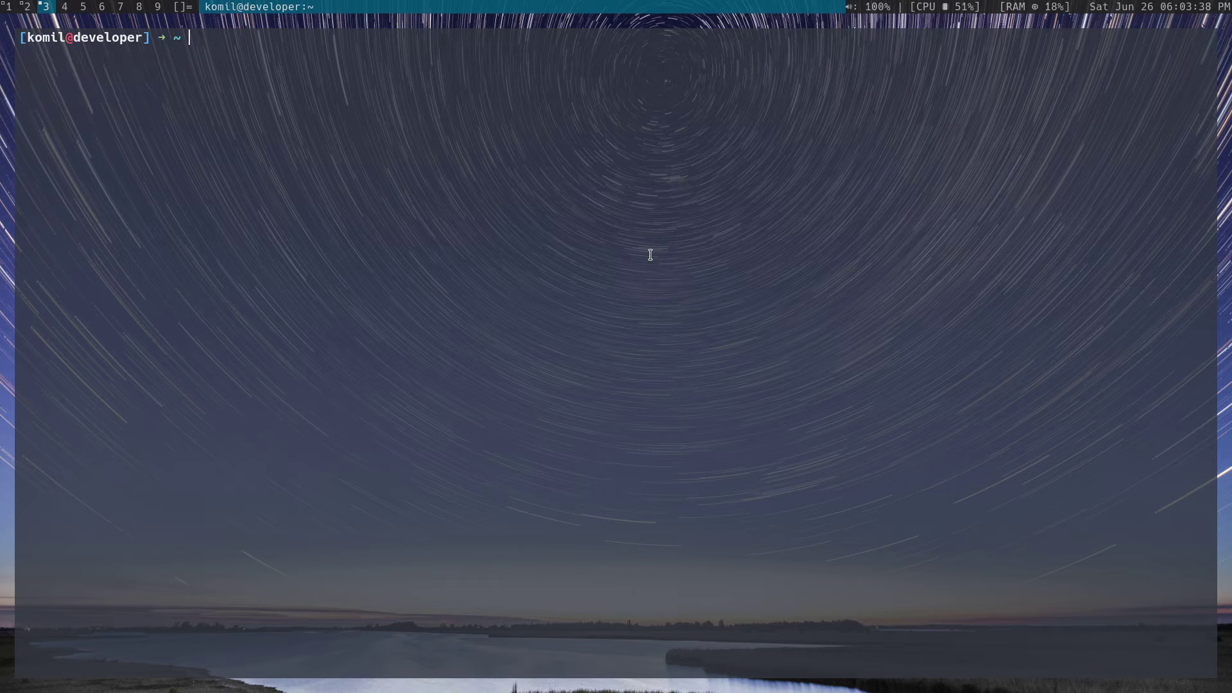
key(super+1)
- Select the yay -S neovim-git command and scroll to the uninstall and cleanup commands
scroll(655, 295, down, 2)
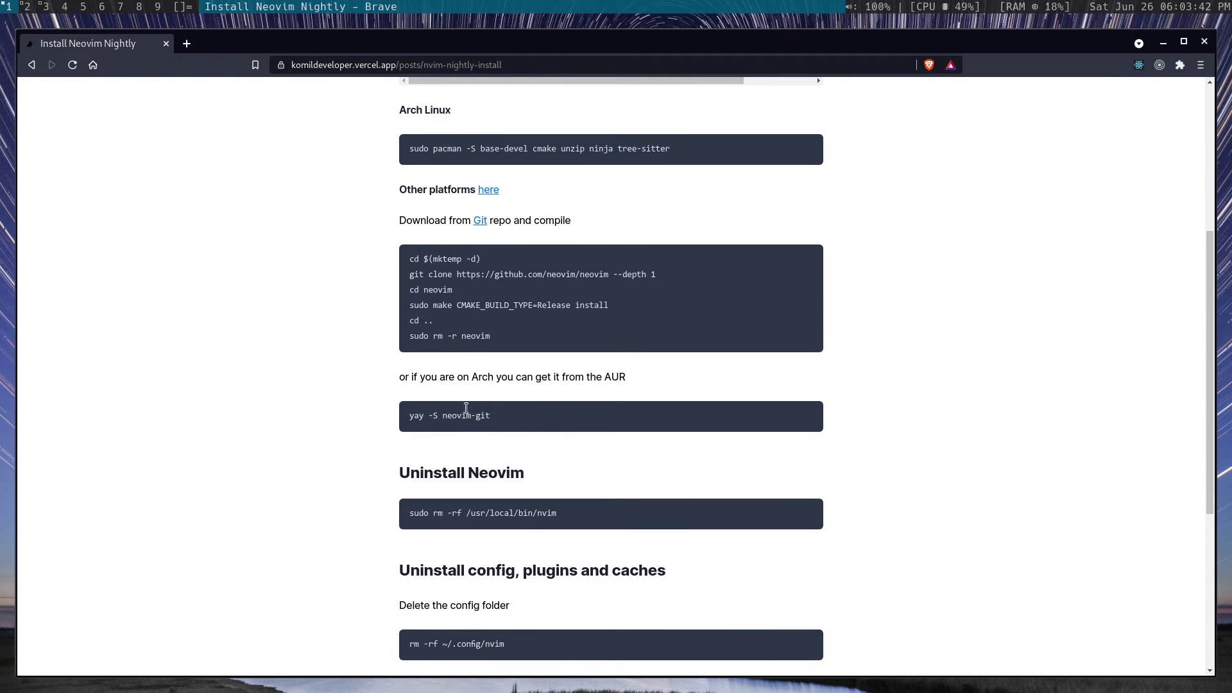
scroll(614, 394, down, 2)
drag(494, 348, 390, 349)
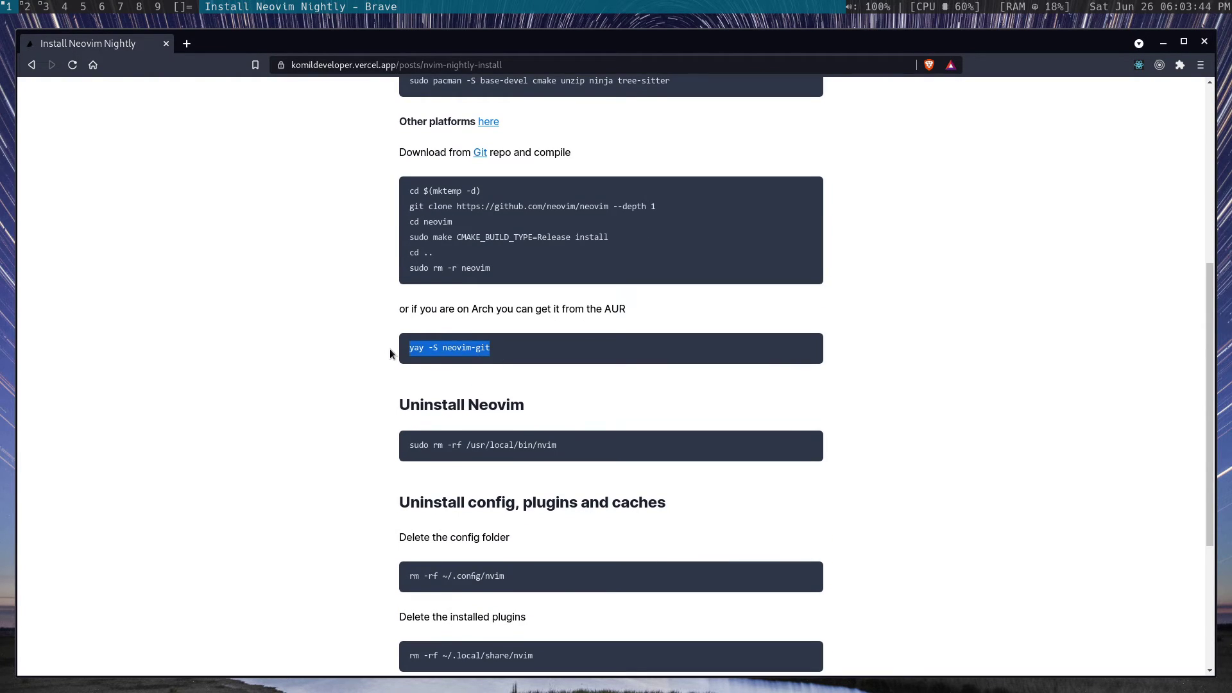
click(432, 351)
scroll(452, 351, down, 3)
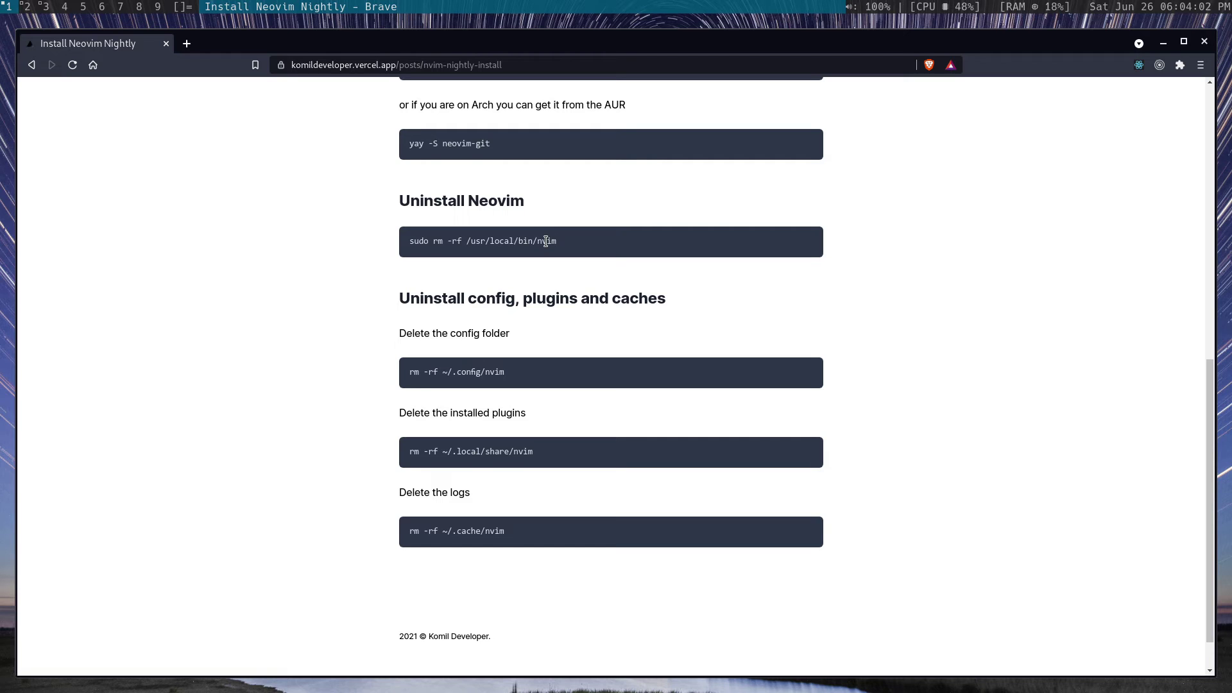
- Confirm with which nvim that Neovim is installed at /usr/local/bin/nvim
key(super+3)
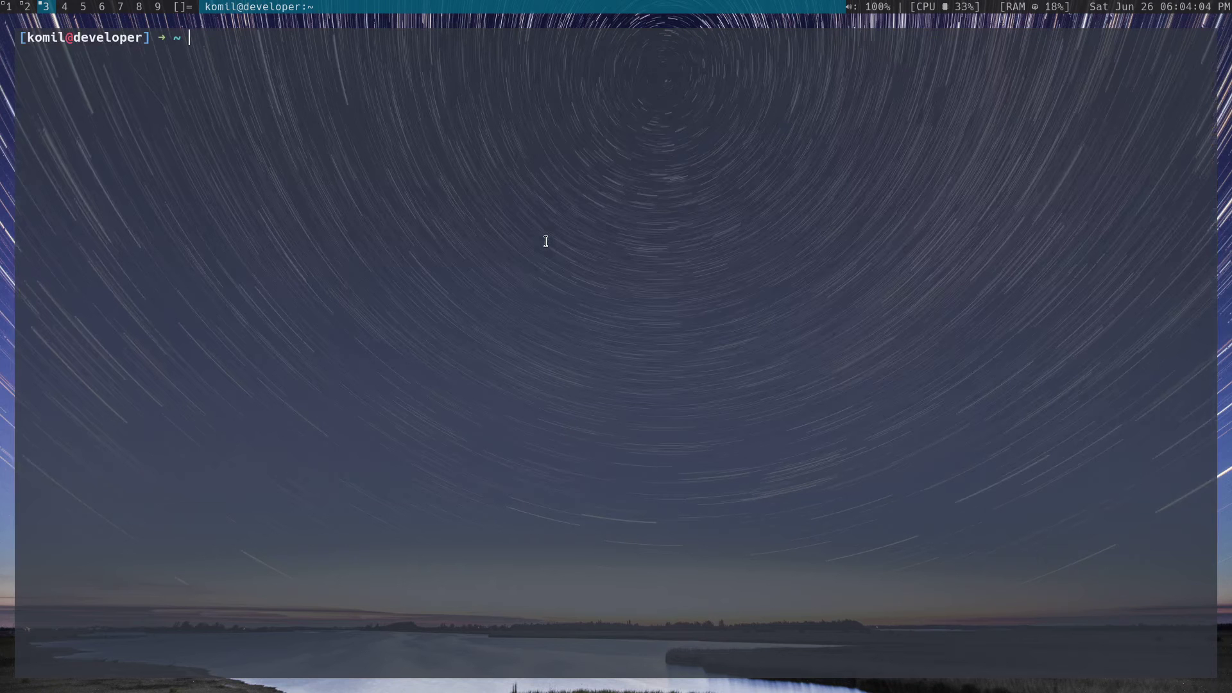
text(whic)
text(h nvim)
key(Return)
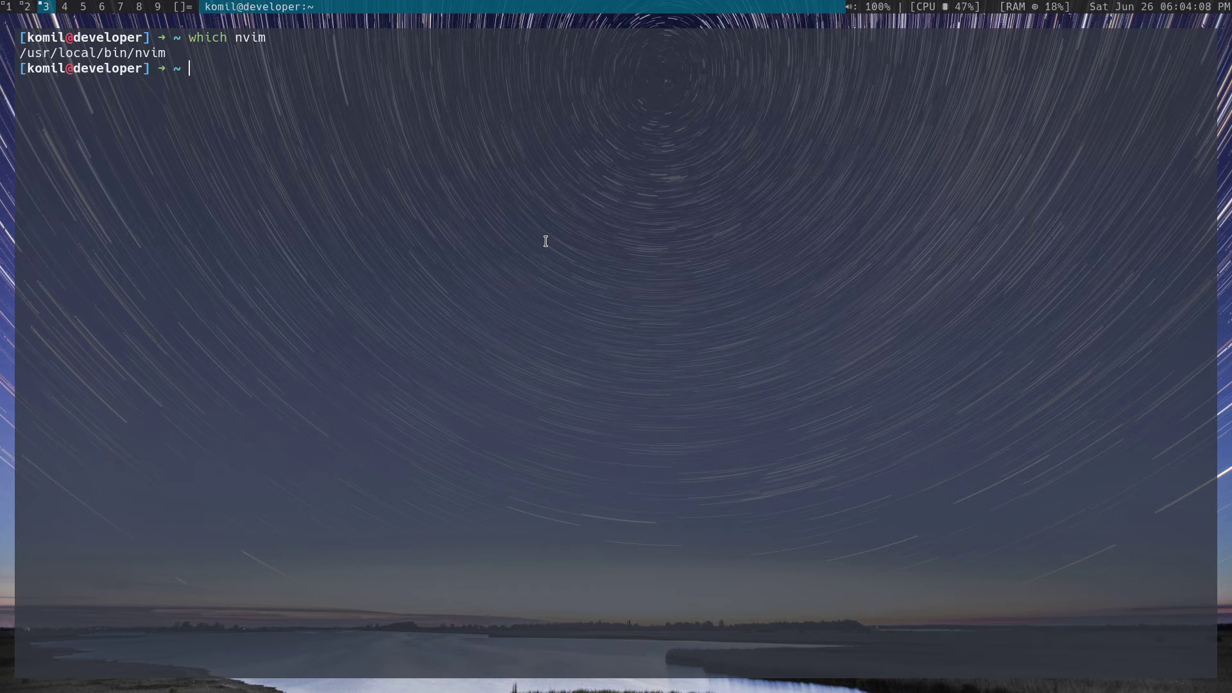
drag(165, 53, 24, 51)
- Launch Neovim v0.5.0-dev+nightly, quit it with :q, and return to the browser
text(nvim)
key(Return)
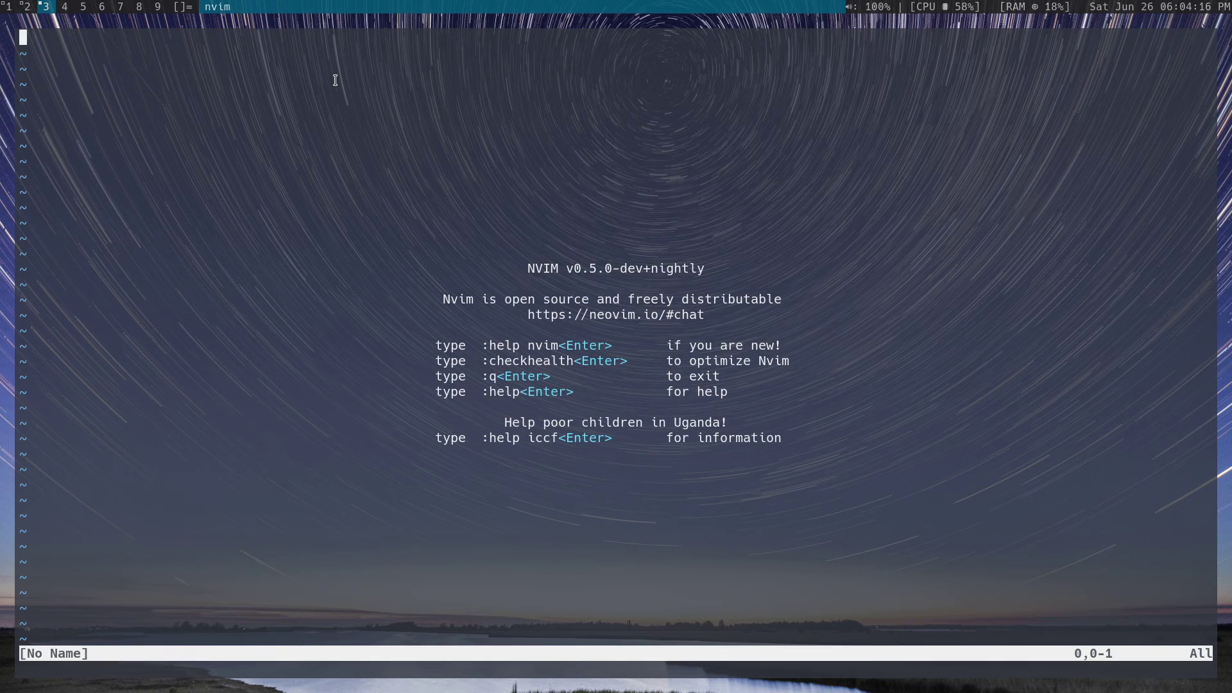
text(:q)
key(Return)
key(super+1)
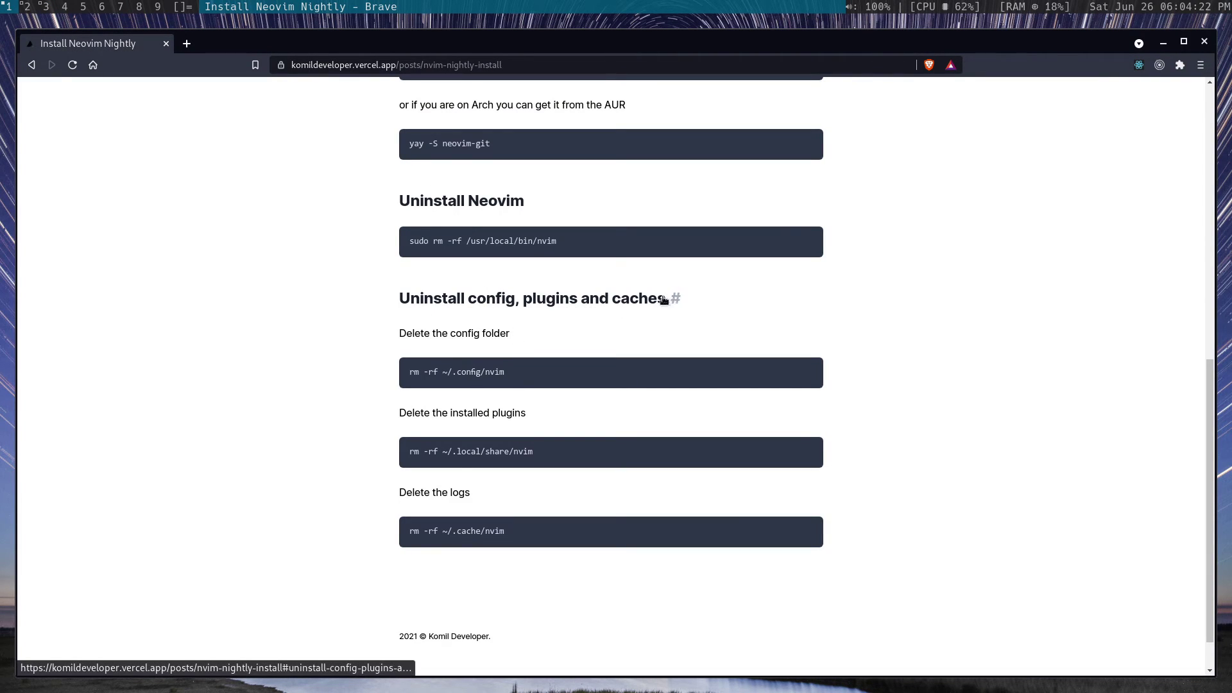
- List the ~/.config directory to check for an nvim folder, then return to Brave
scroll(469, 379, down, 1)
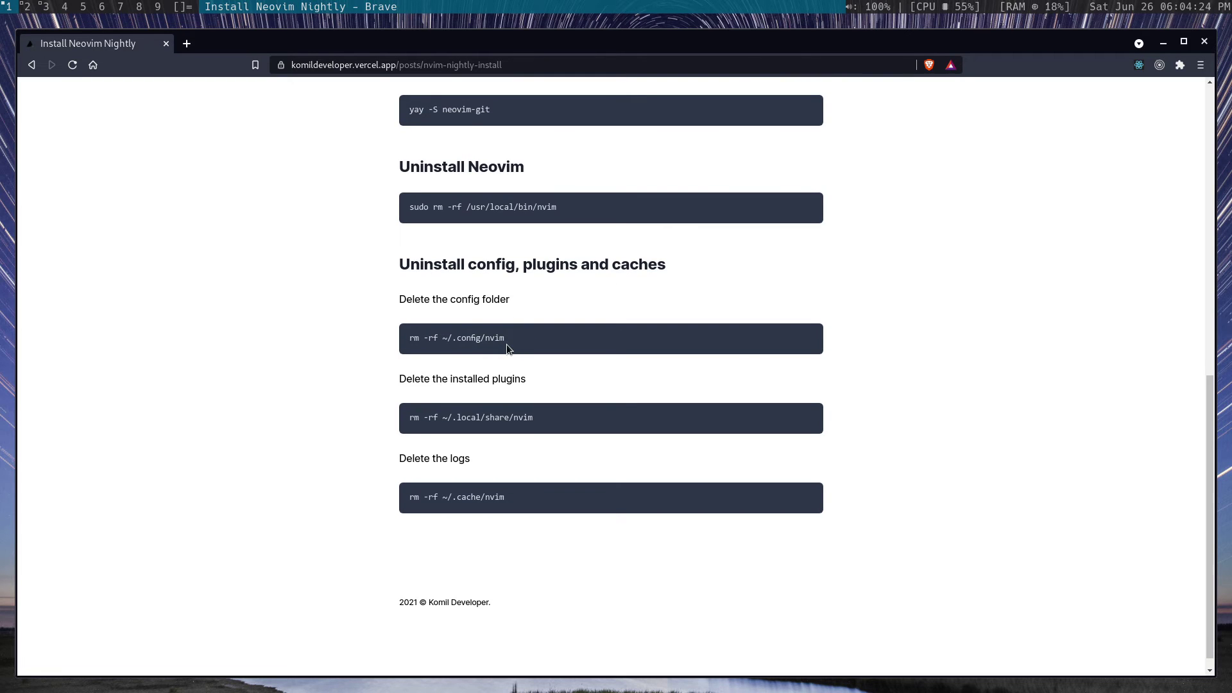
key(super+3)
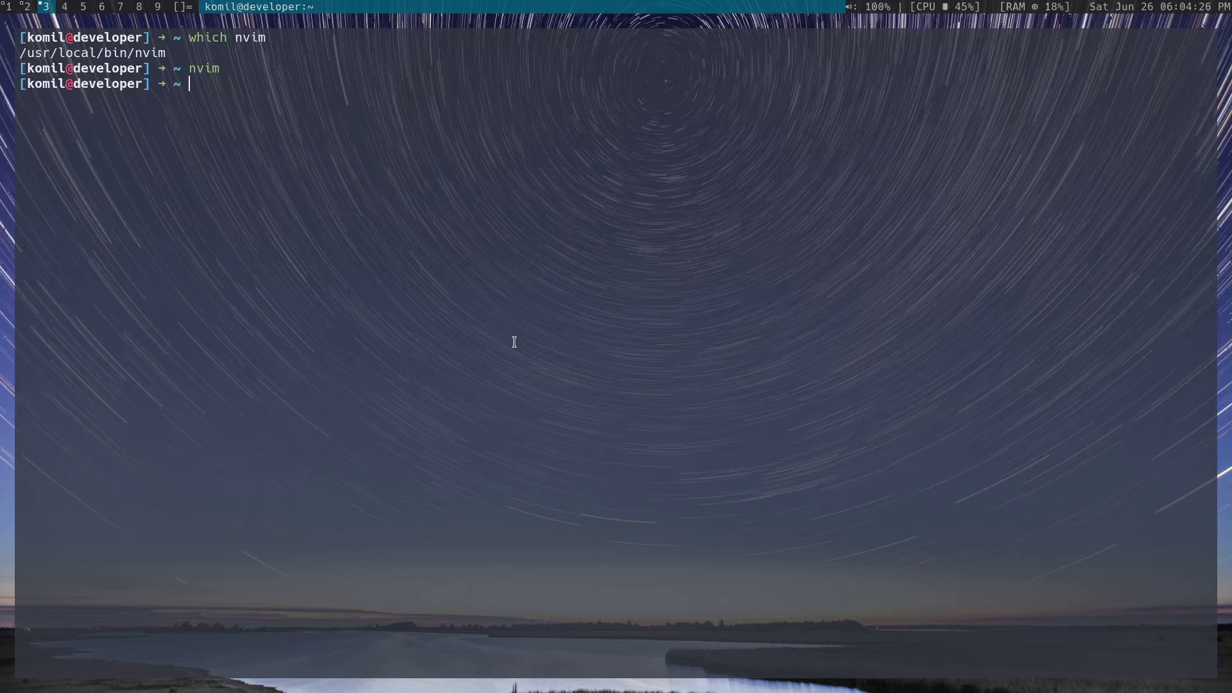
text(cd ~)
text(/.confi)
text(g)
key(Return)
text(ls)
key(Return)
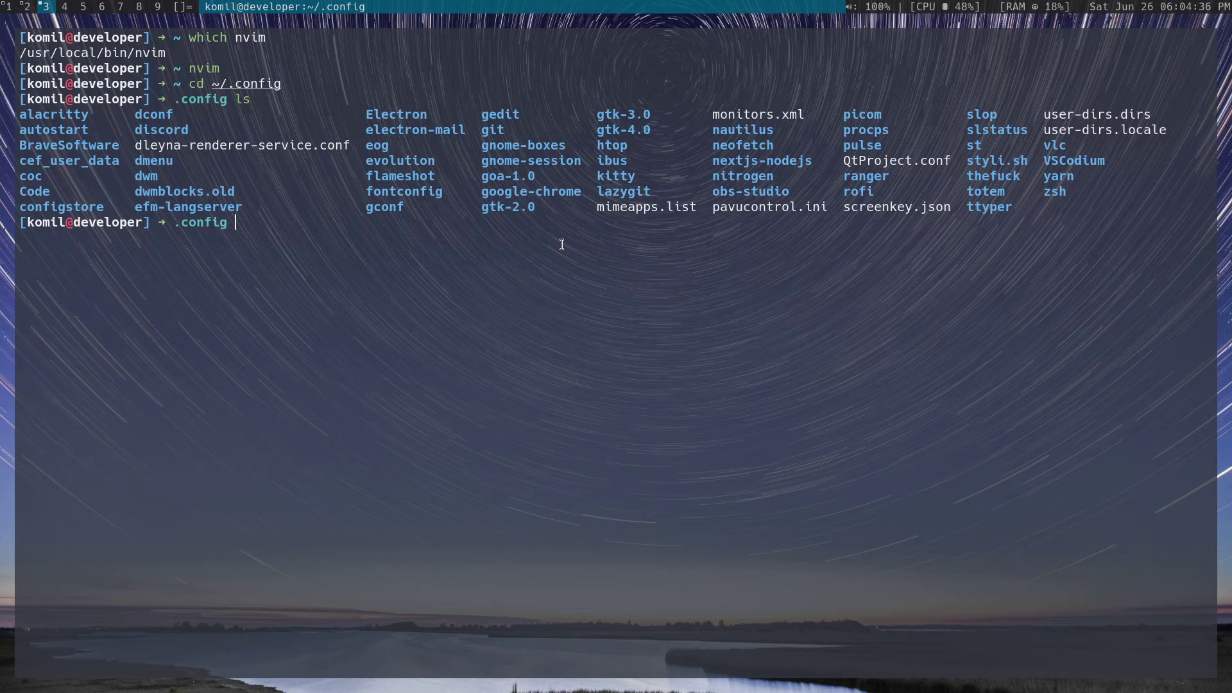
key(super+1)
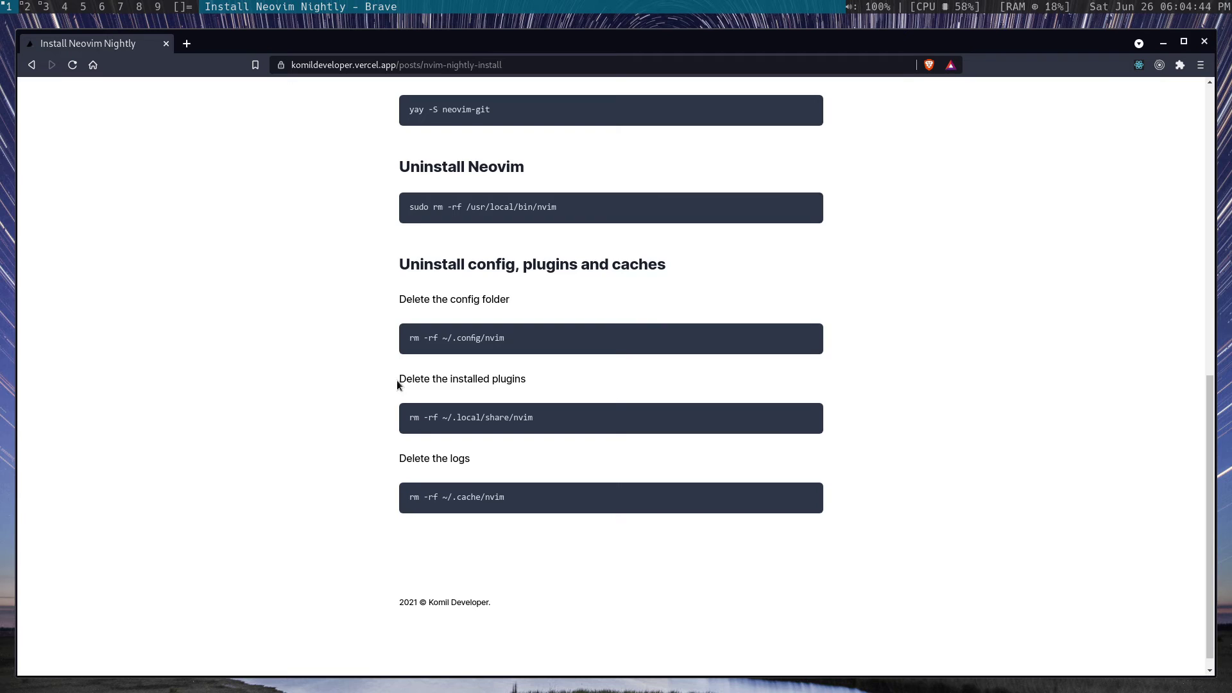
- Read the Delete the installed plugins command and the nvim cleanup paths
drag(397, 379, 534, 381)
click(535, 381)
double_click(519, 417)
click(519, 417)
scroll(459, 526, down, 1)
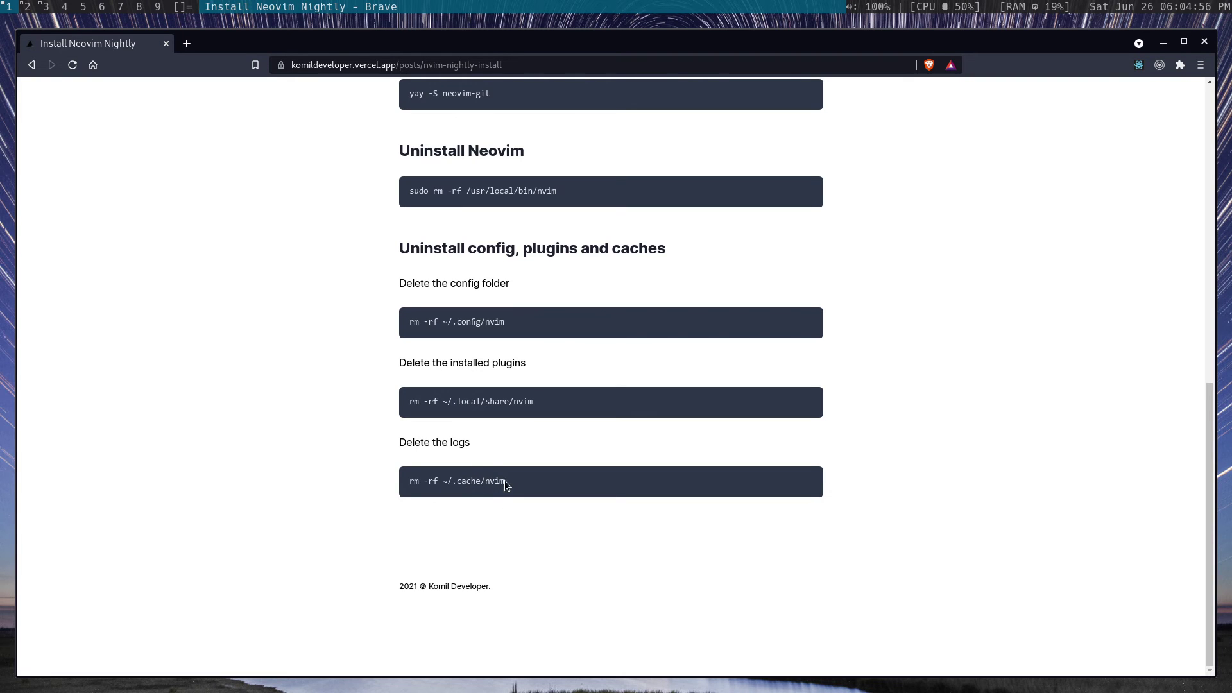
- Reset the terminal to a cleared home-directory prompt, then scroll back up in Brave
key(super+3)
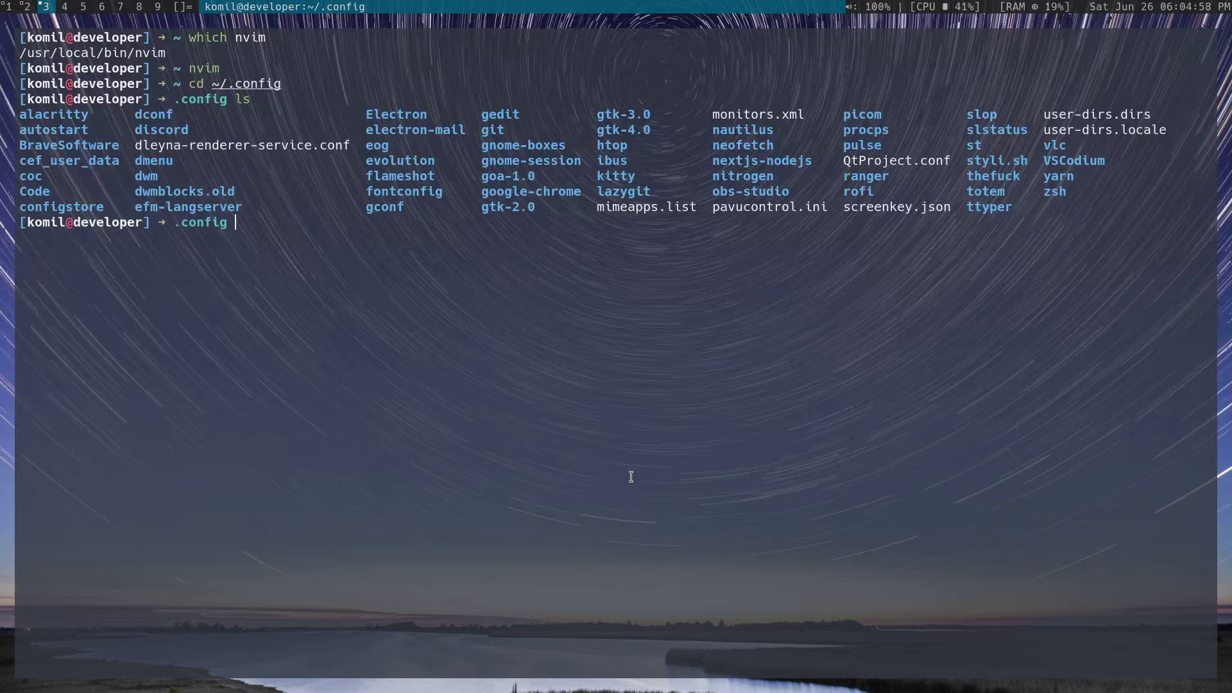
text(cd)
key(Return)
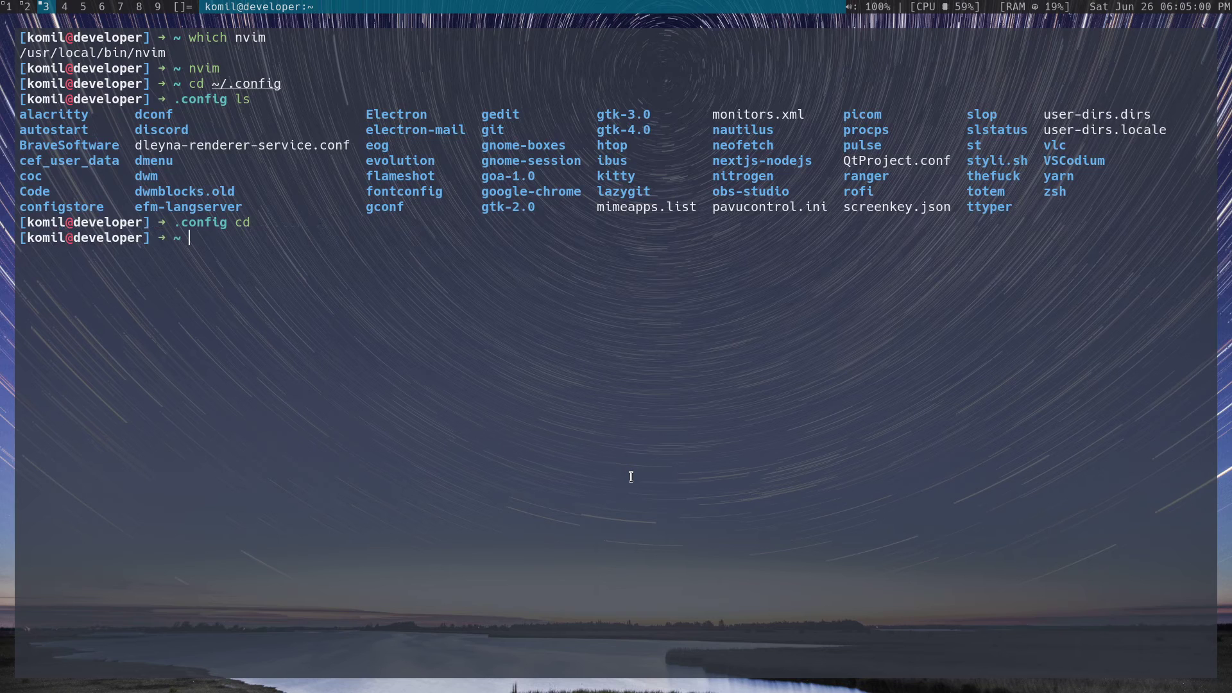
text(clear)
key(Return)
key(super+1)
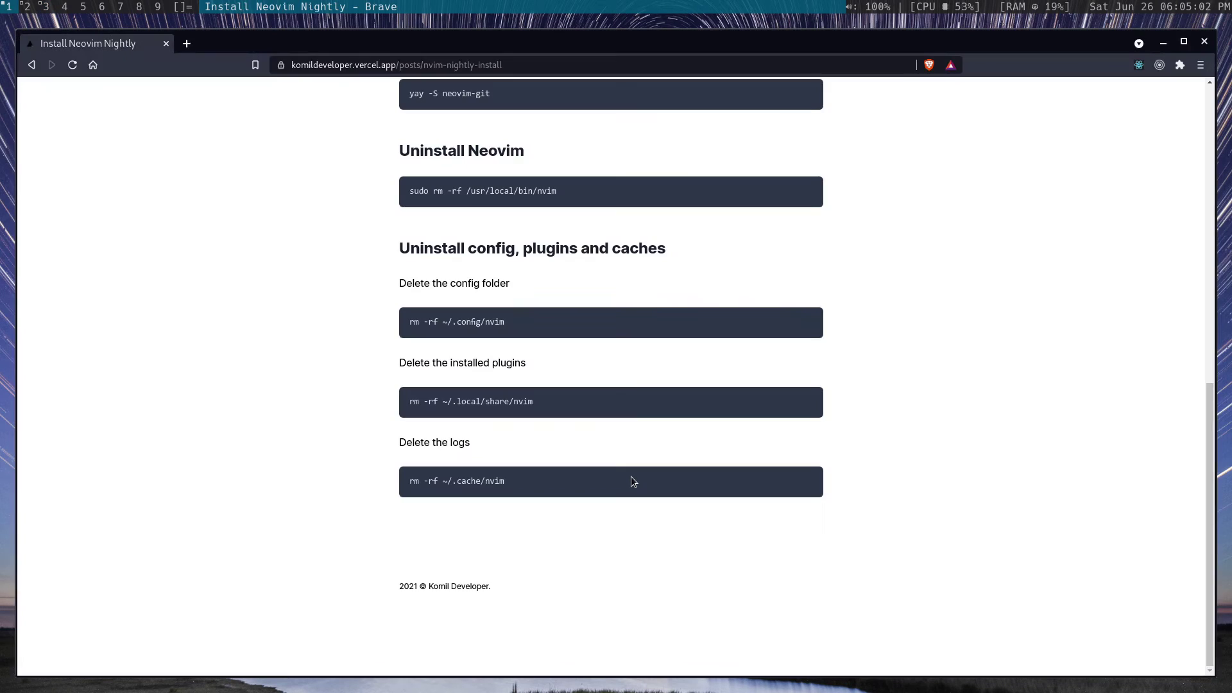
scroll(630, 476, up, 2)
- Look over the Ubuntu / Debian prerequisites heading and the compile commands block
scroll(637, 449, up, 5)
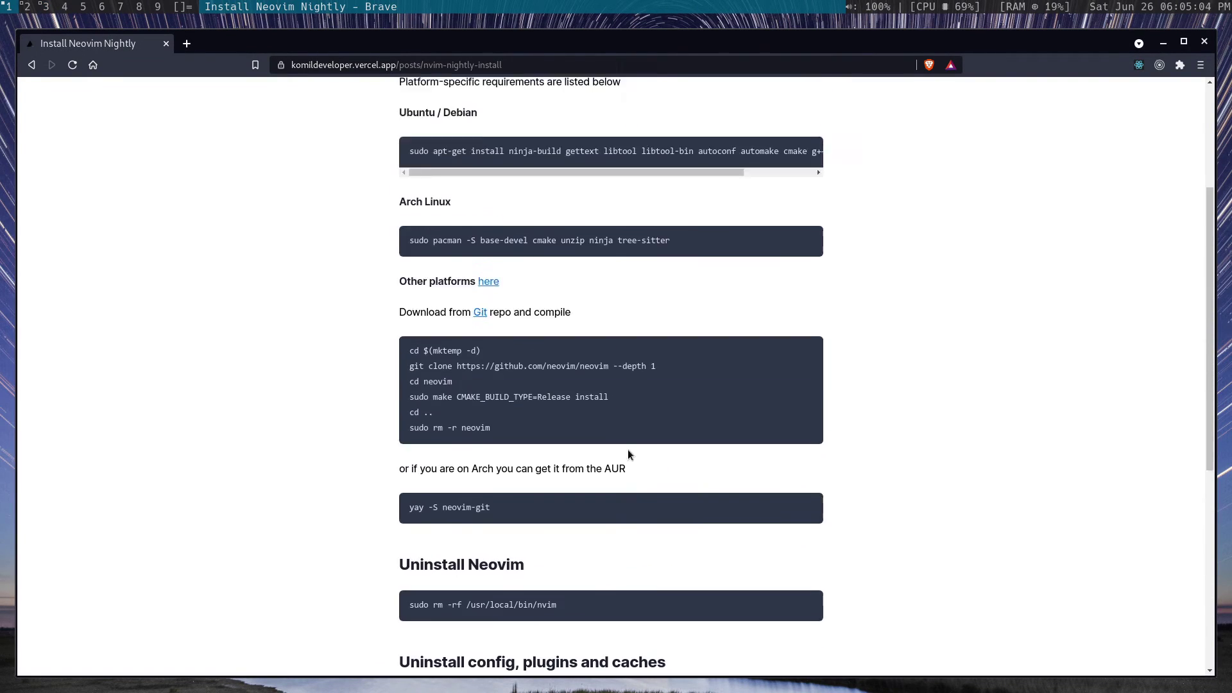
scroll(628, 449, up, 3)
scroll(636, 452, down, 1)
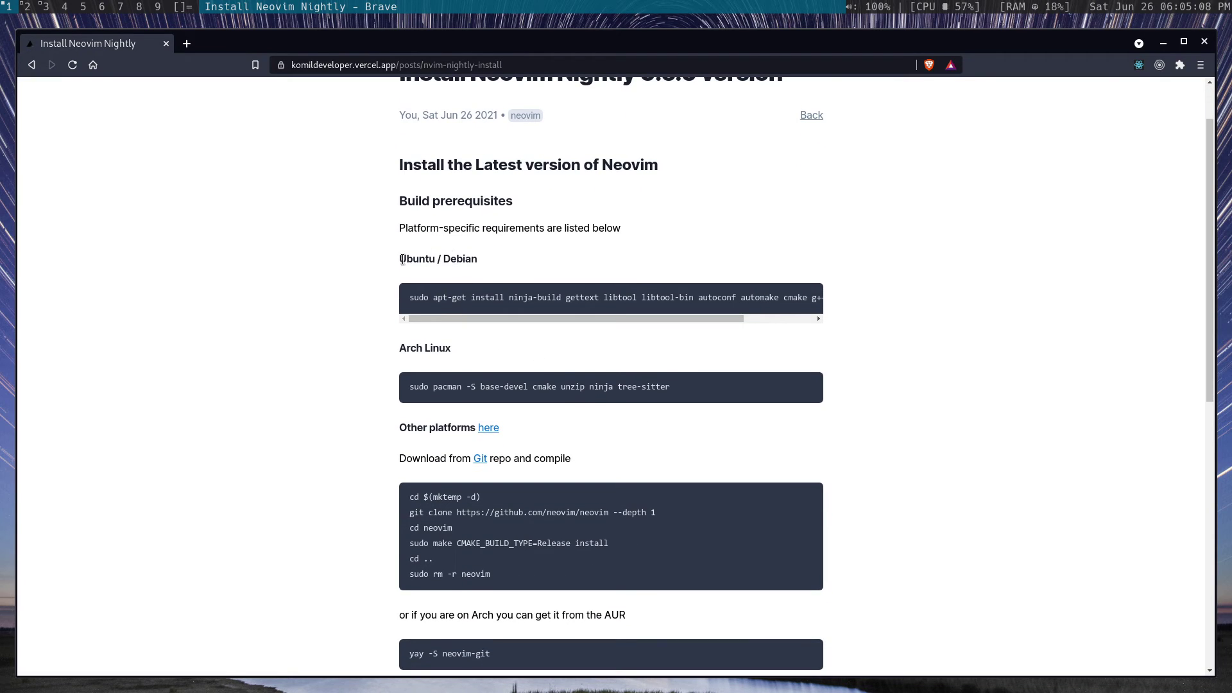
drag(398, 258, 500, 264)
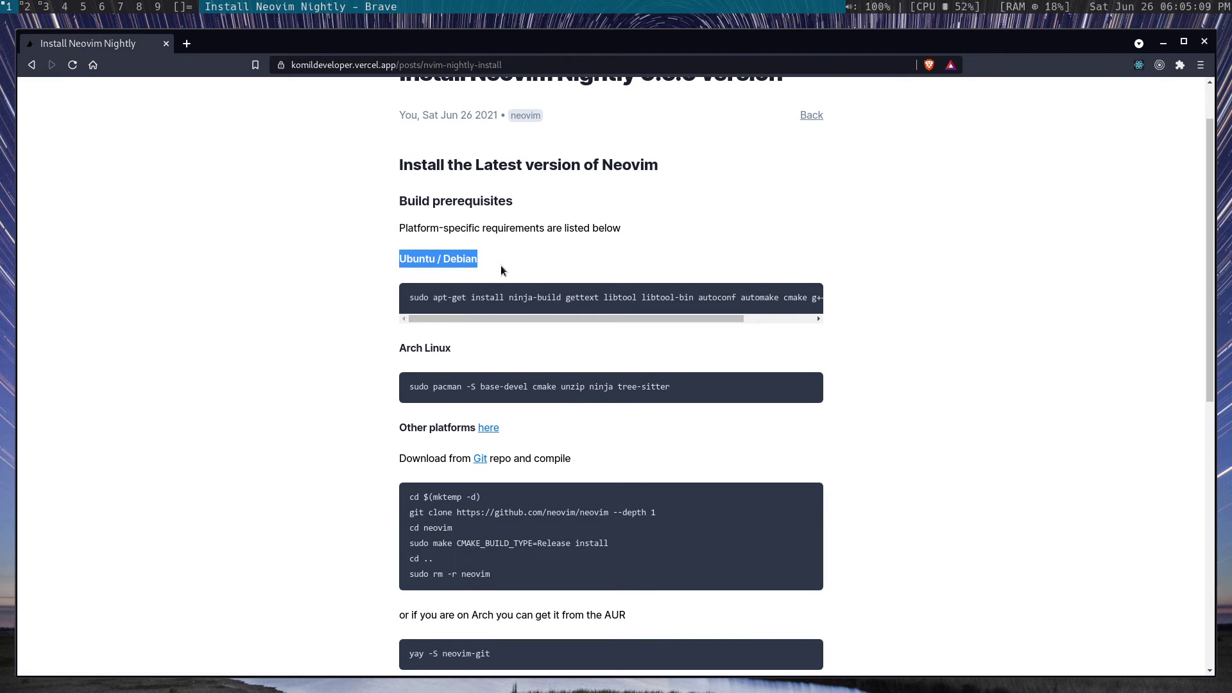
click(462, 259)
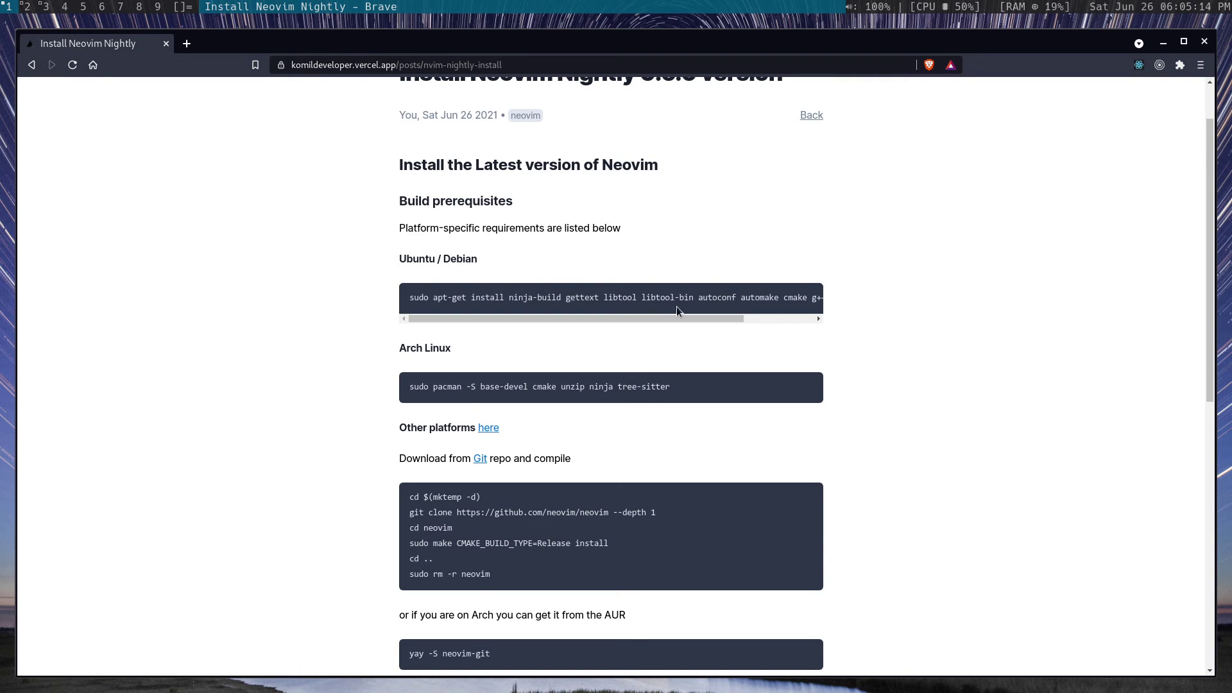
scroll(680, 308, down, 3)
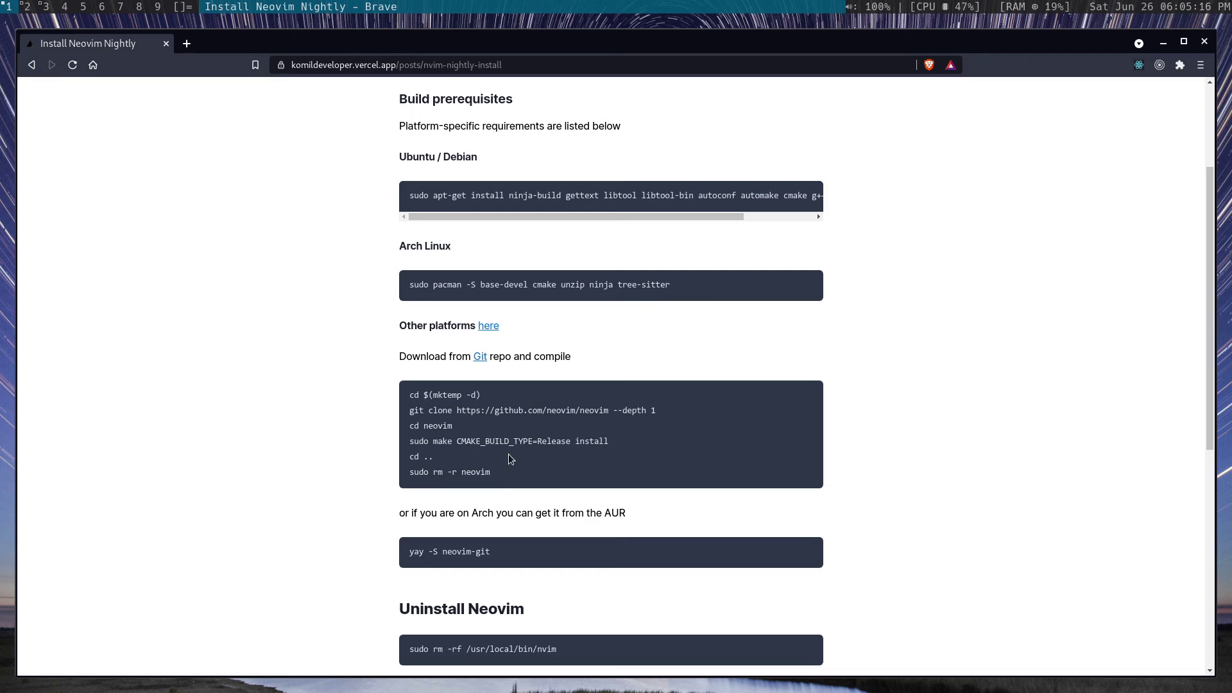
mouse_move(498, 480)
mouse_down()
mouse_move(402, 384)
mouse_move(519, 475)
mouse_move(429, 473)
mouse_up()
click(495, 475)
click(456, 473)
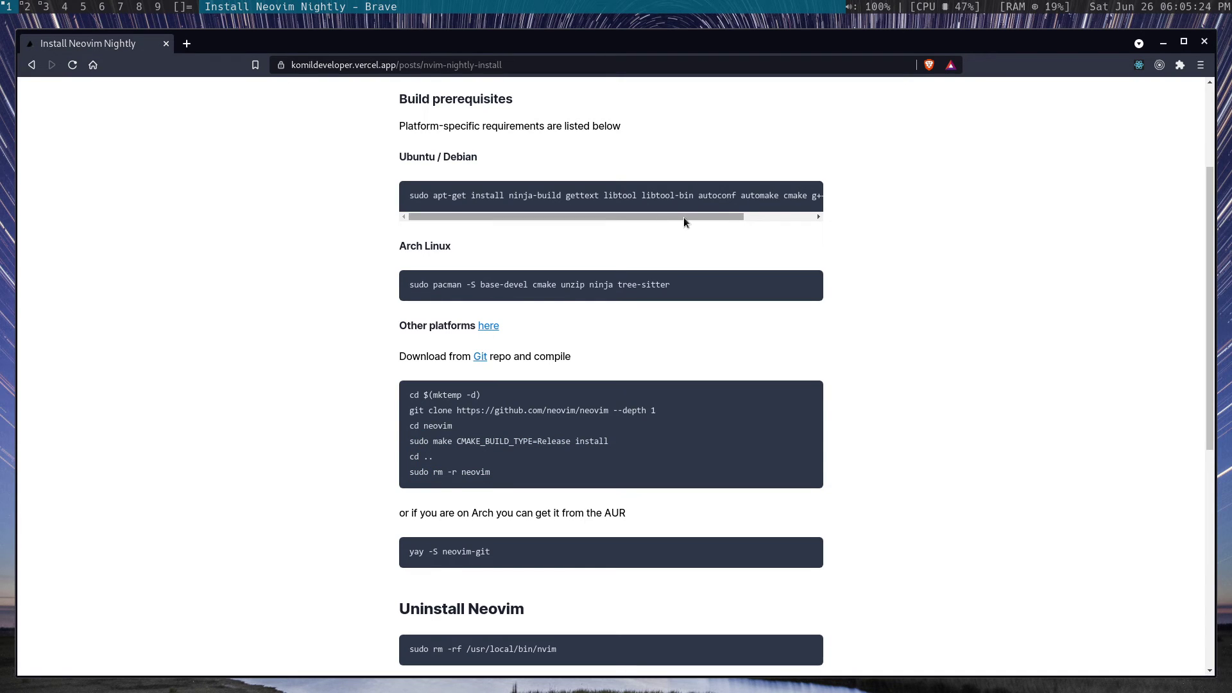
- Select the compile commands and the full Ubuntu dependency install line to read them
mouse_move(684, 216)
mouse_down()
mouse_move(779, 213)
mouse_move(580, 245)
mouse_up()
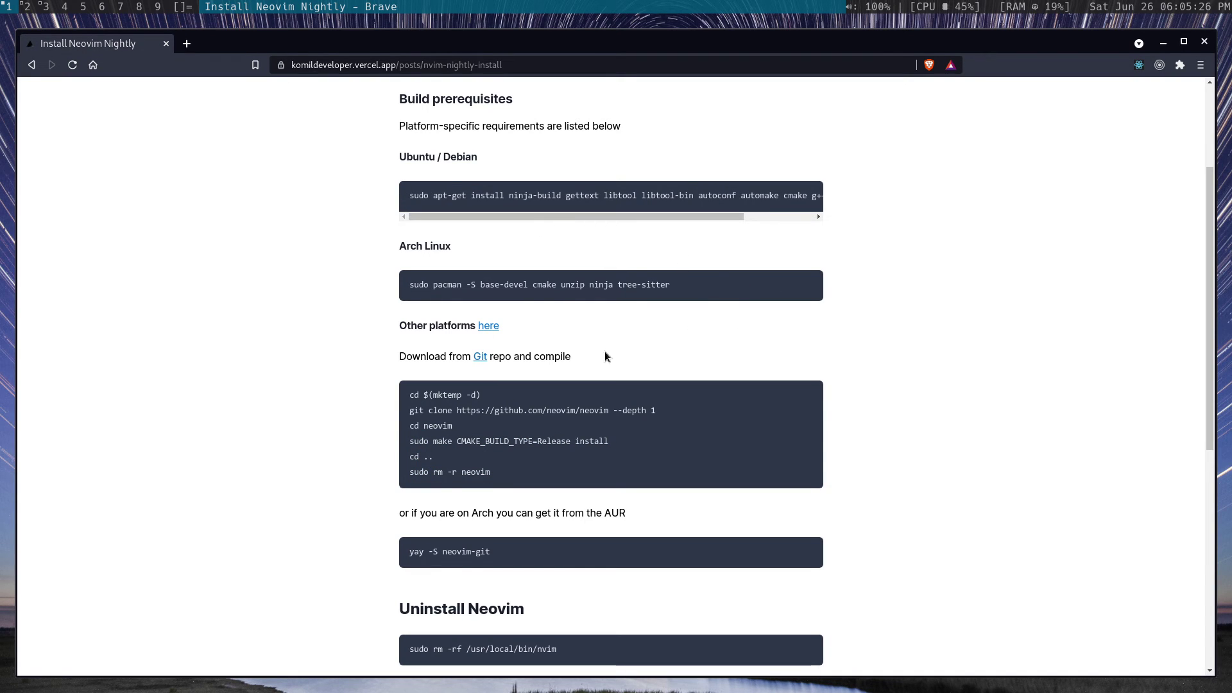
scroll(605, 352, down, 1)
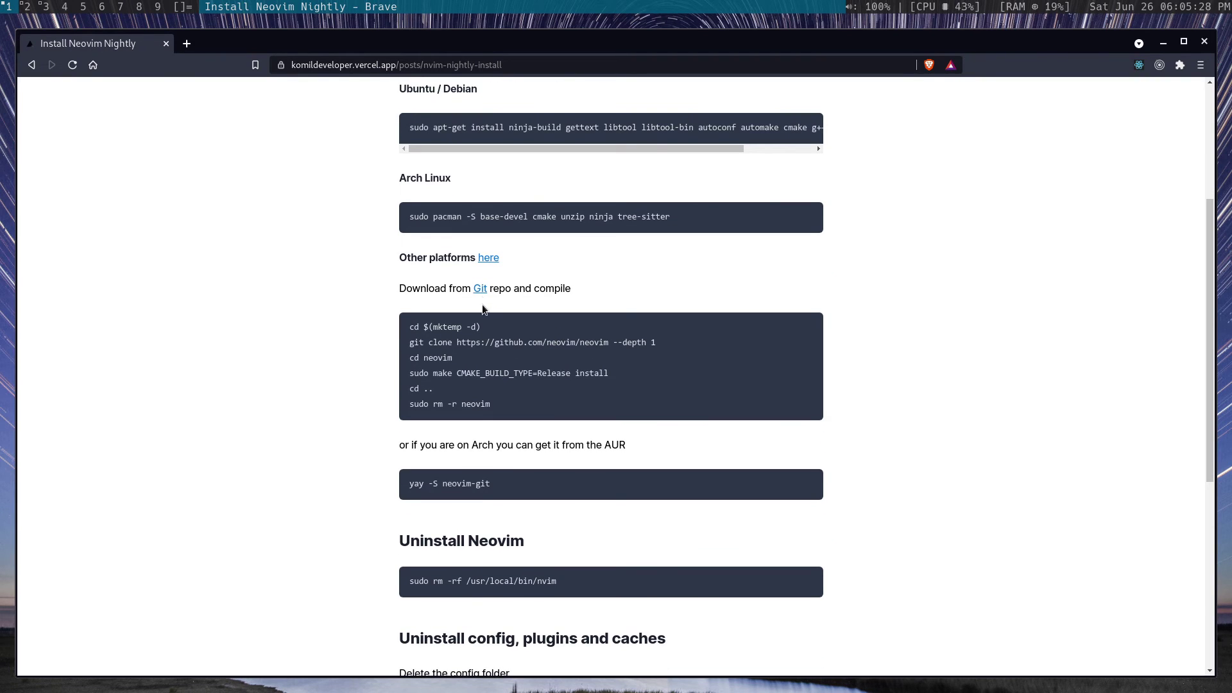
mouse_move(513, 403)
mouse_down()
mouse_move(456, 342)
mouse_move(409, 326)
mouse_up()
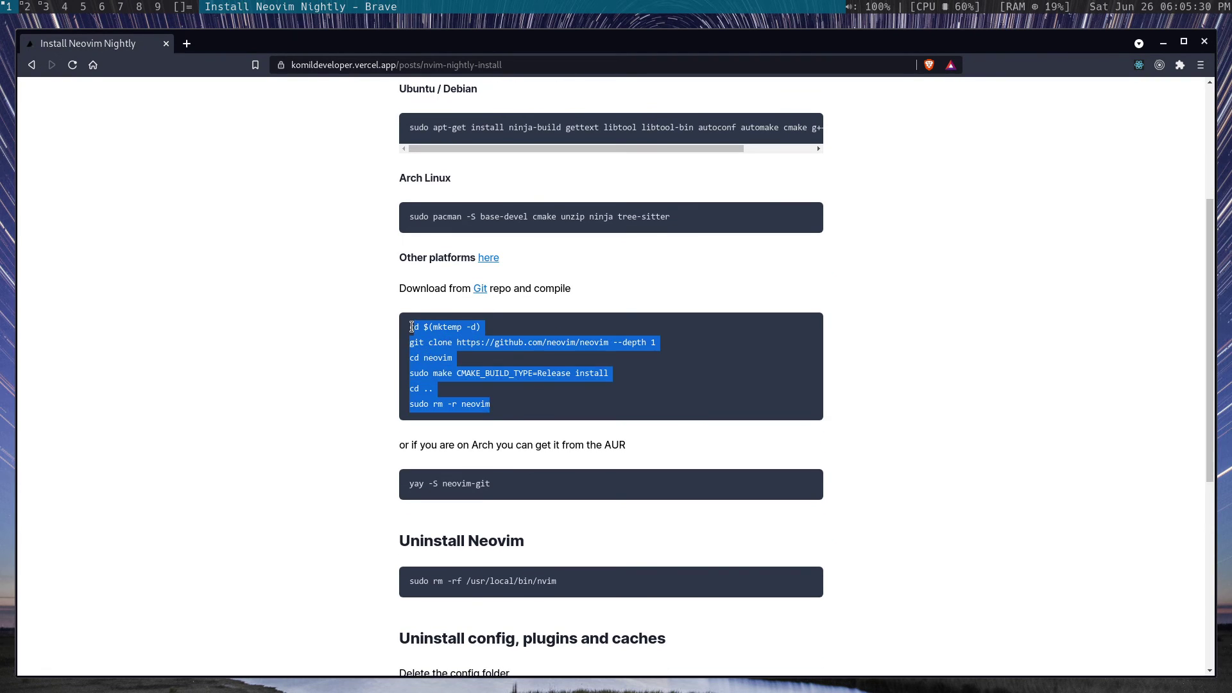
click(494, 269)
scroll(475, 204, up, 2)
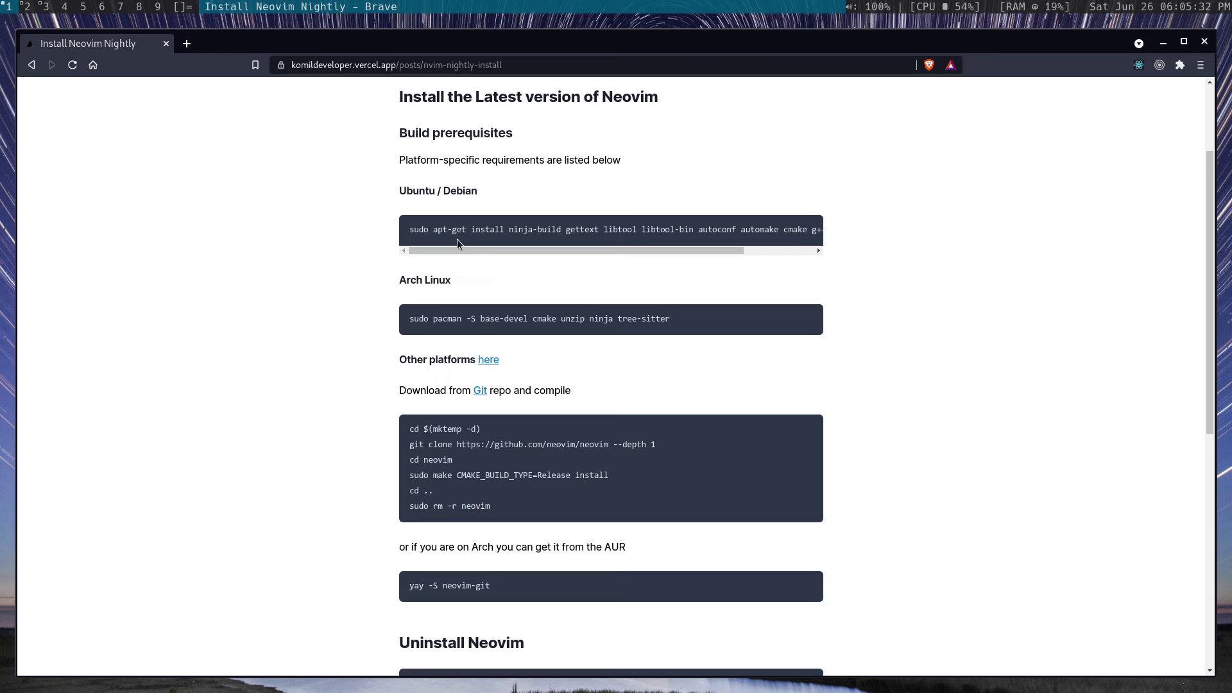
drag(408, 231, 824, 231)
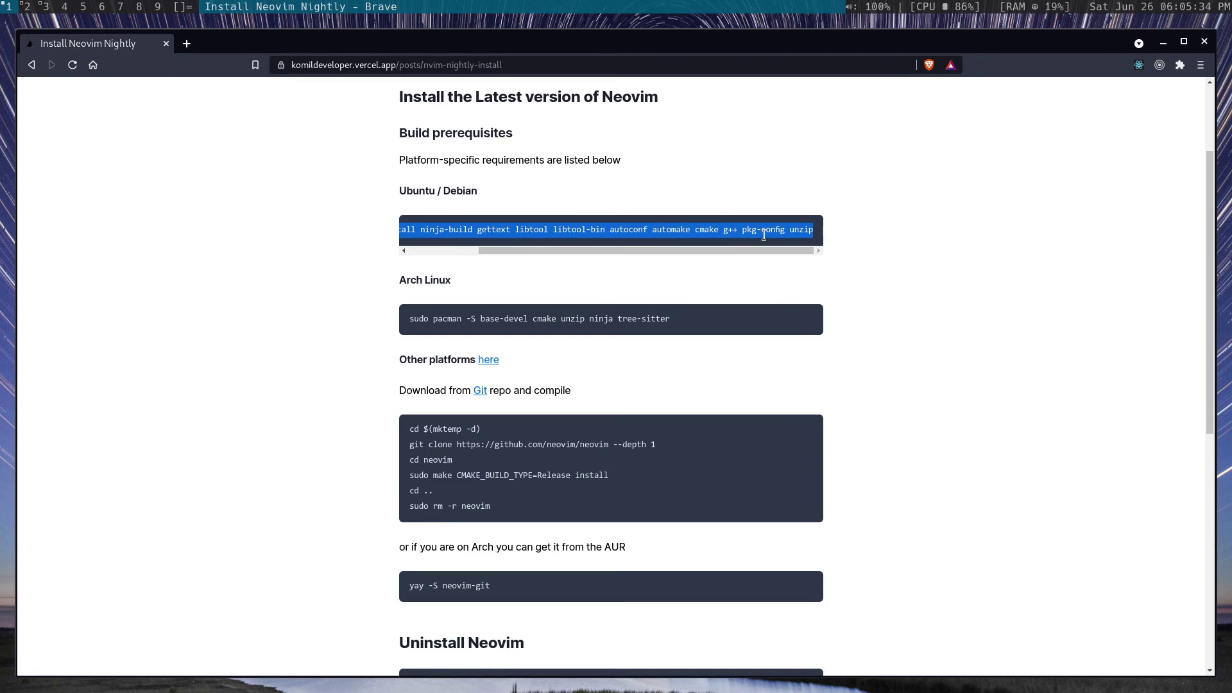
click(421, 218)
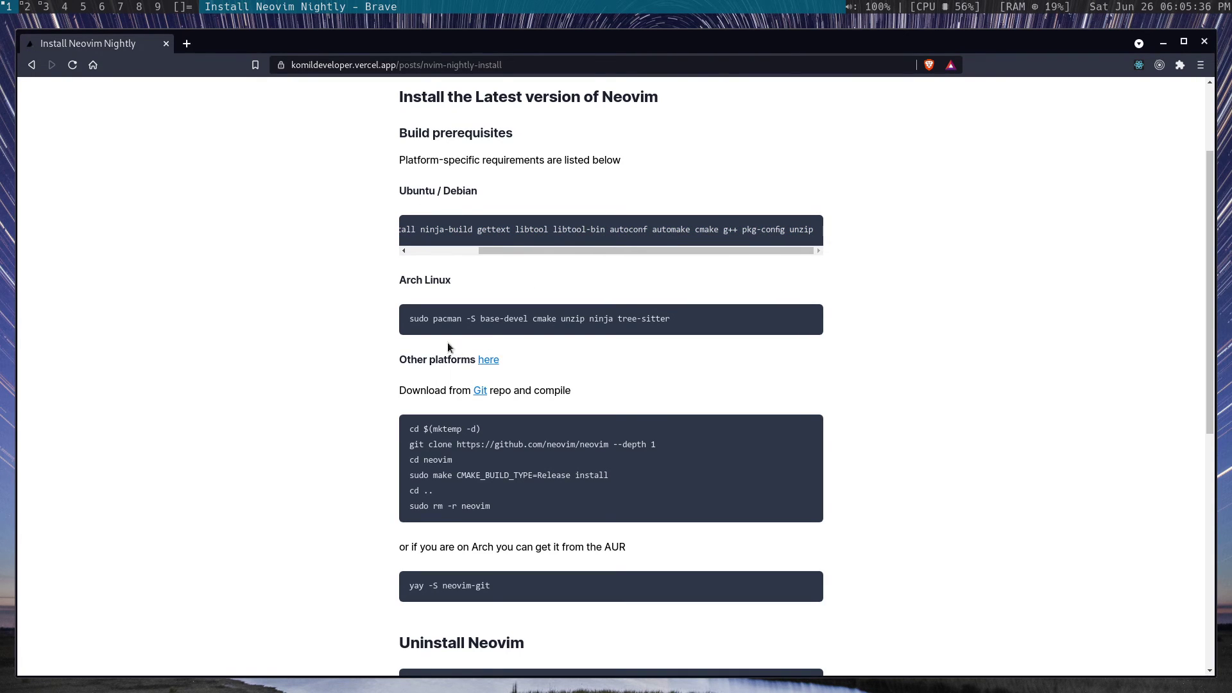
scroll(544, 365, down, 4)
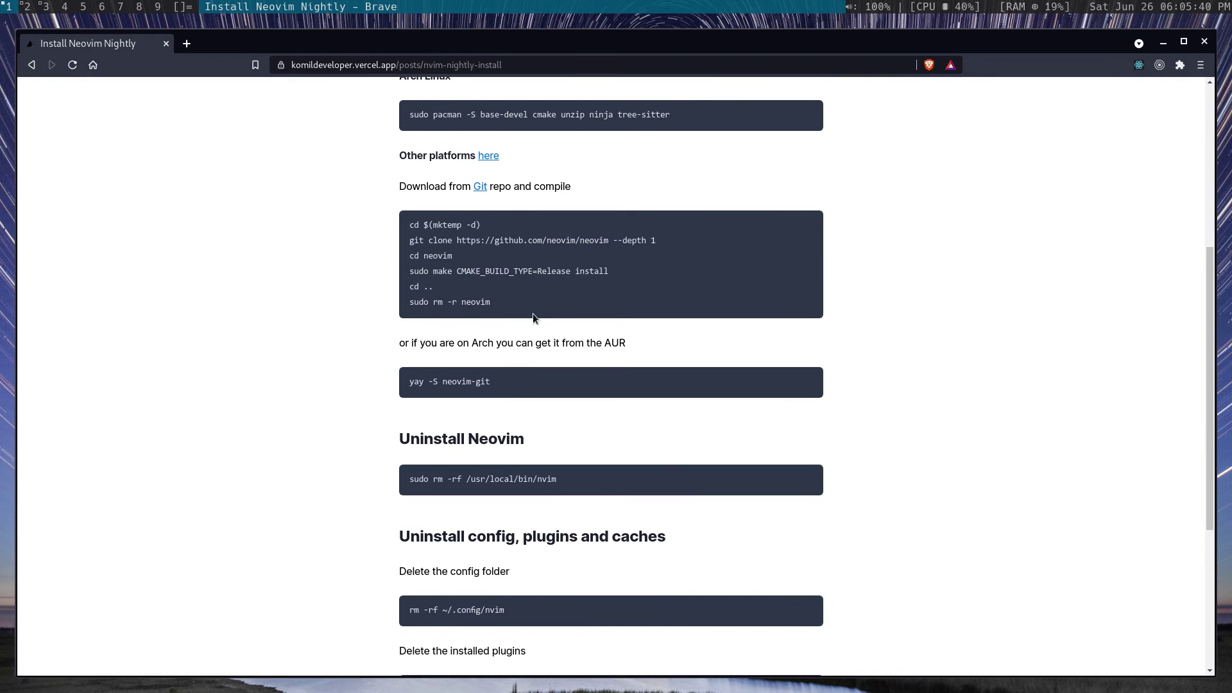
scroll(537, 317, up, 3)
- Launch Neovim v0.5.0-dev+nightly, quit with :q, clear the shell with Ctrl+L, and return to Brave
click(46, 11)
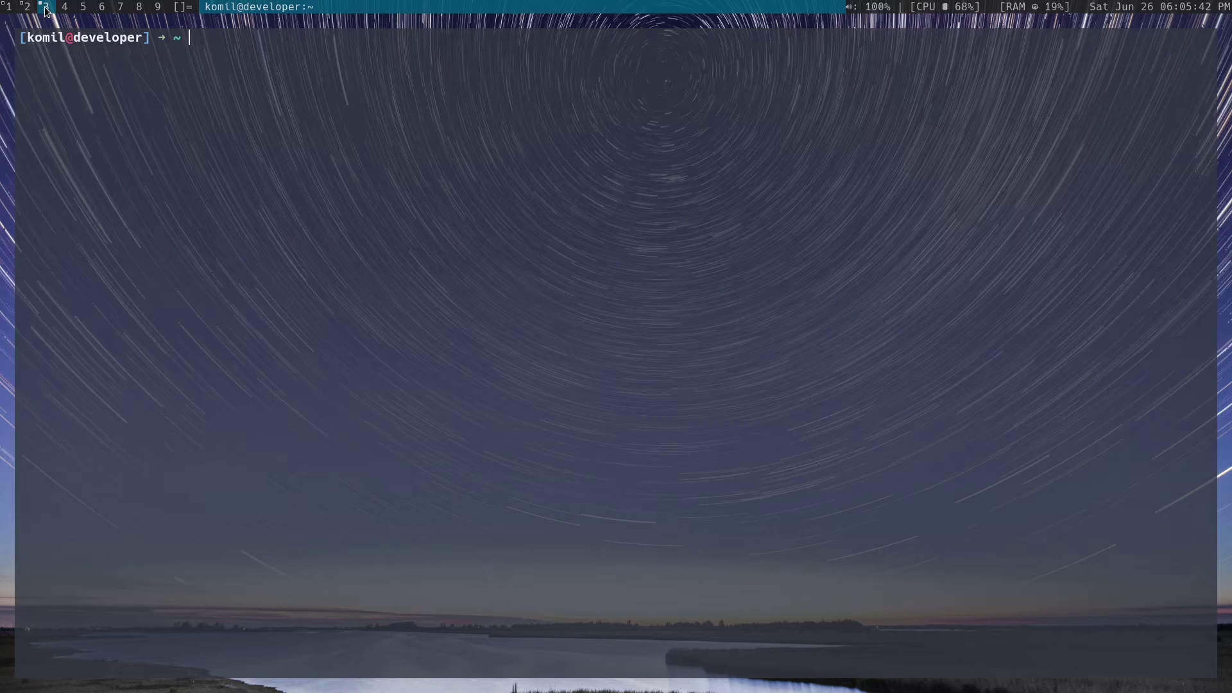
text(nvim)
key(Return)
text(:q)
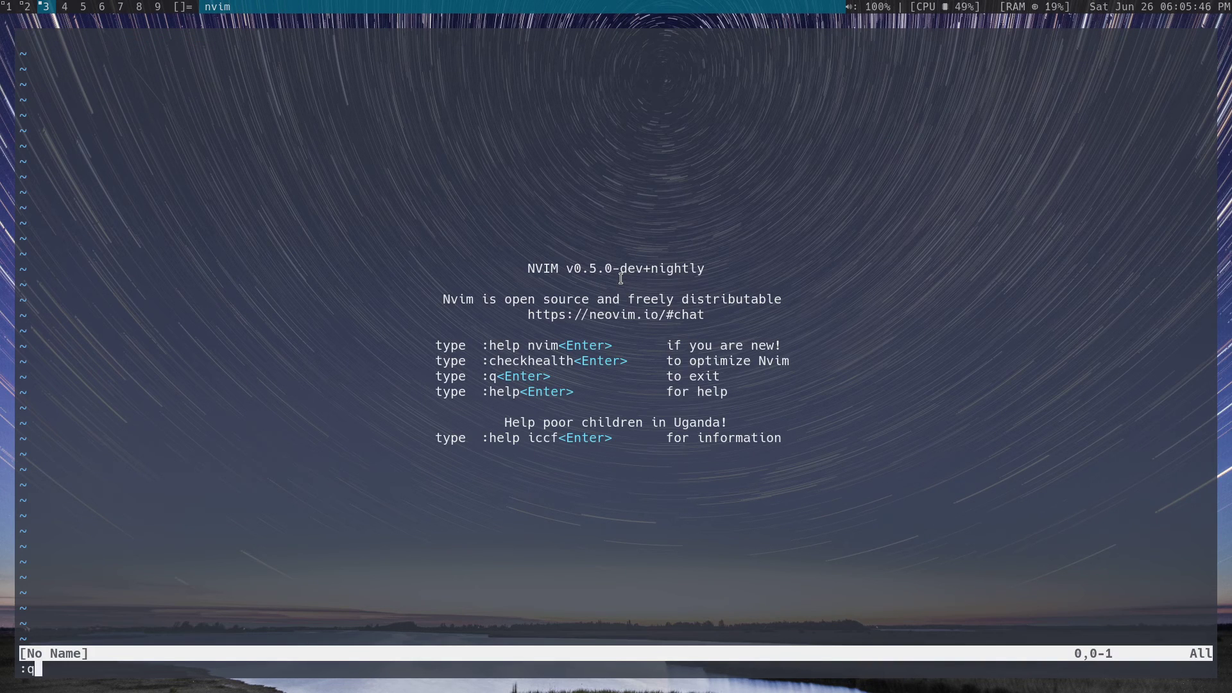
key(Return)
key(Return)
key(Return)
key(ctrl+l)
key(super+2)
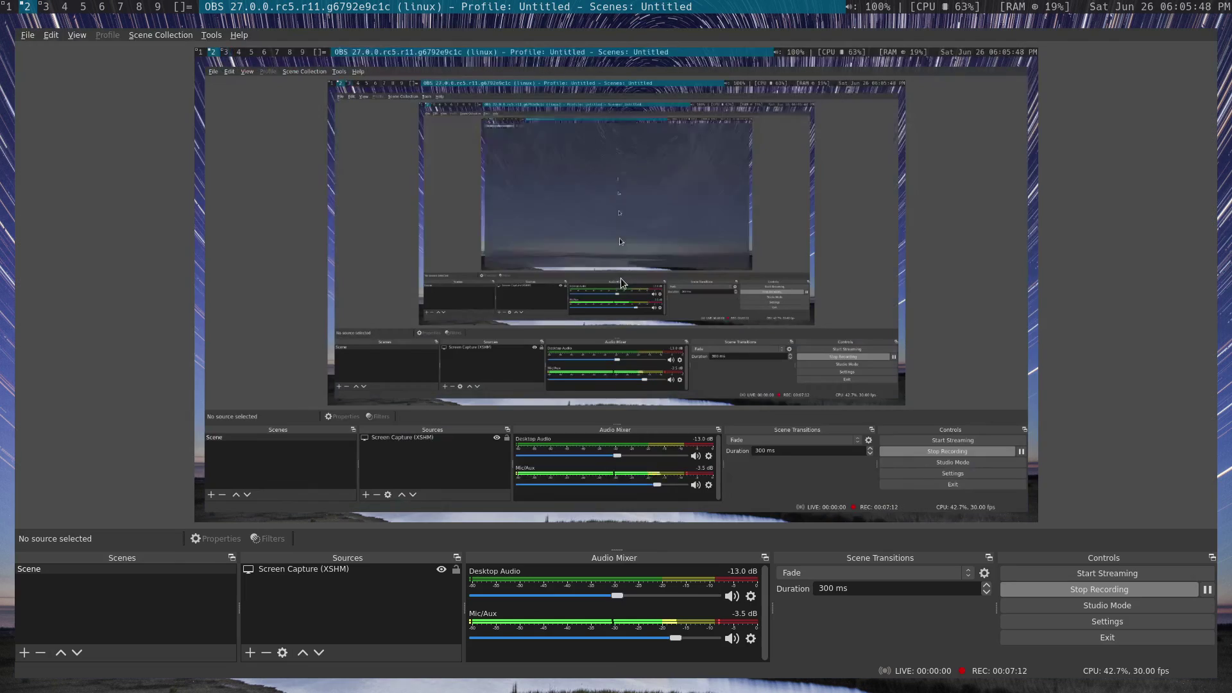
key(super+1)
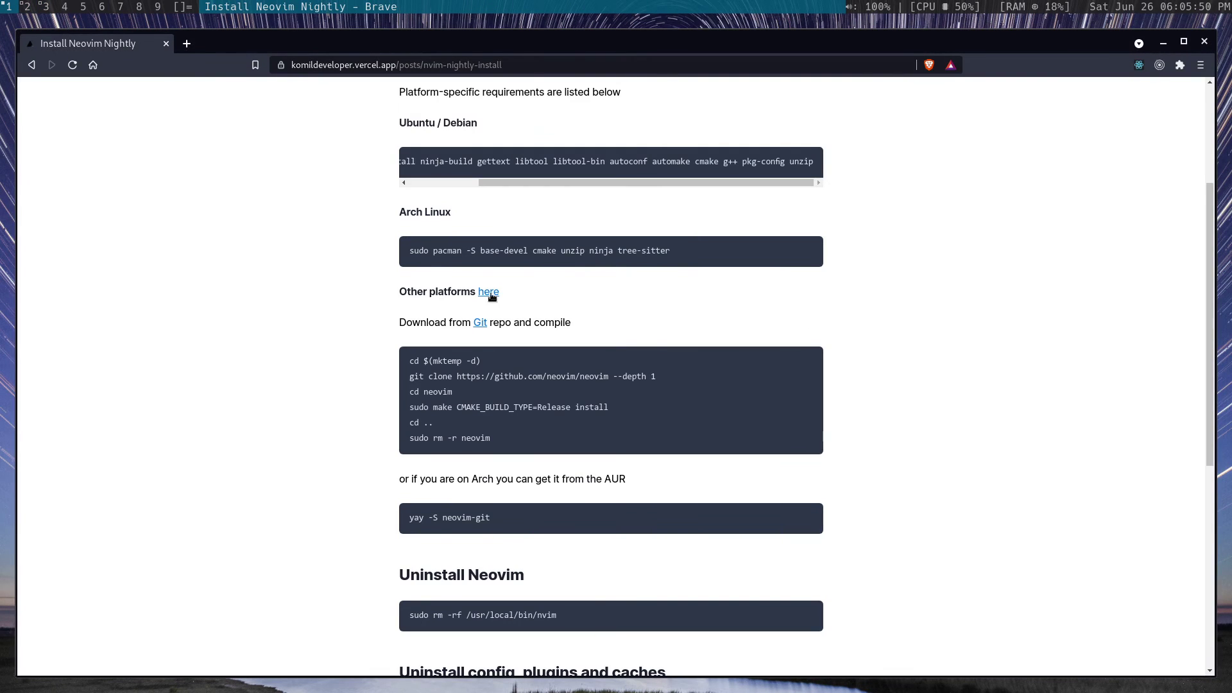
middle_click(488, 292)
click(233, 45)
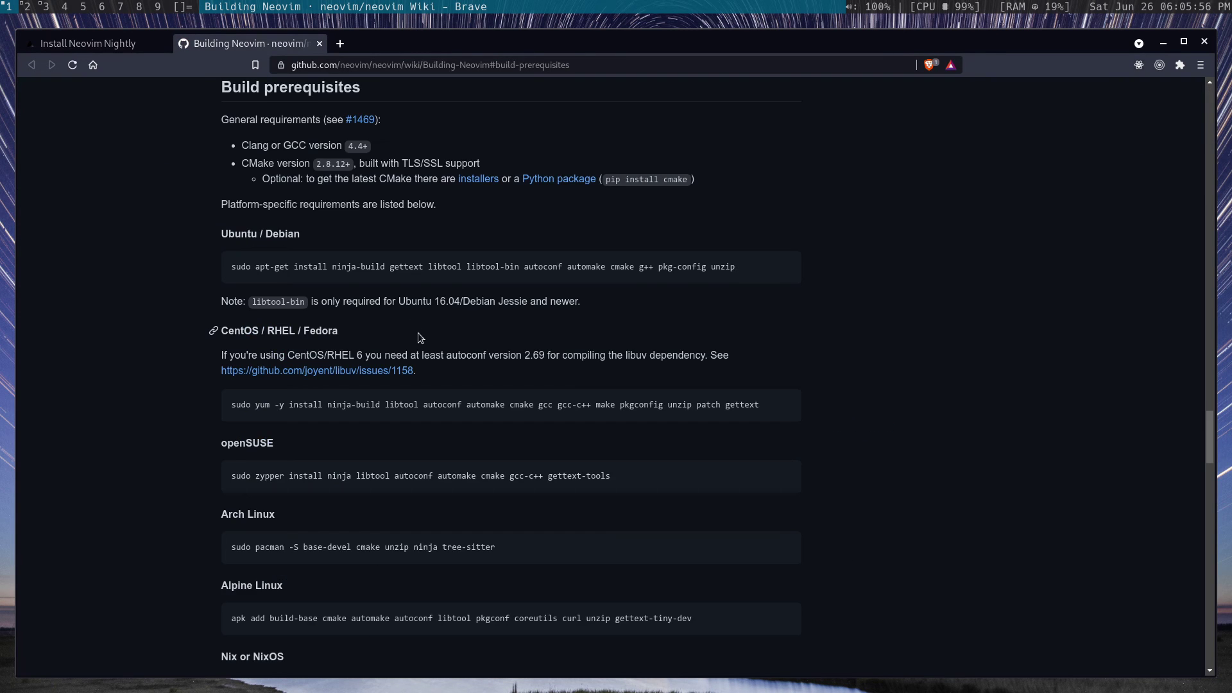
scroll(397, 328, down, 13)
scroll(340, 460, down, 3)
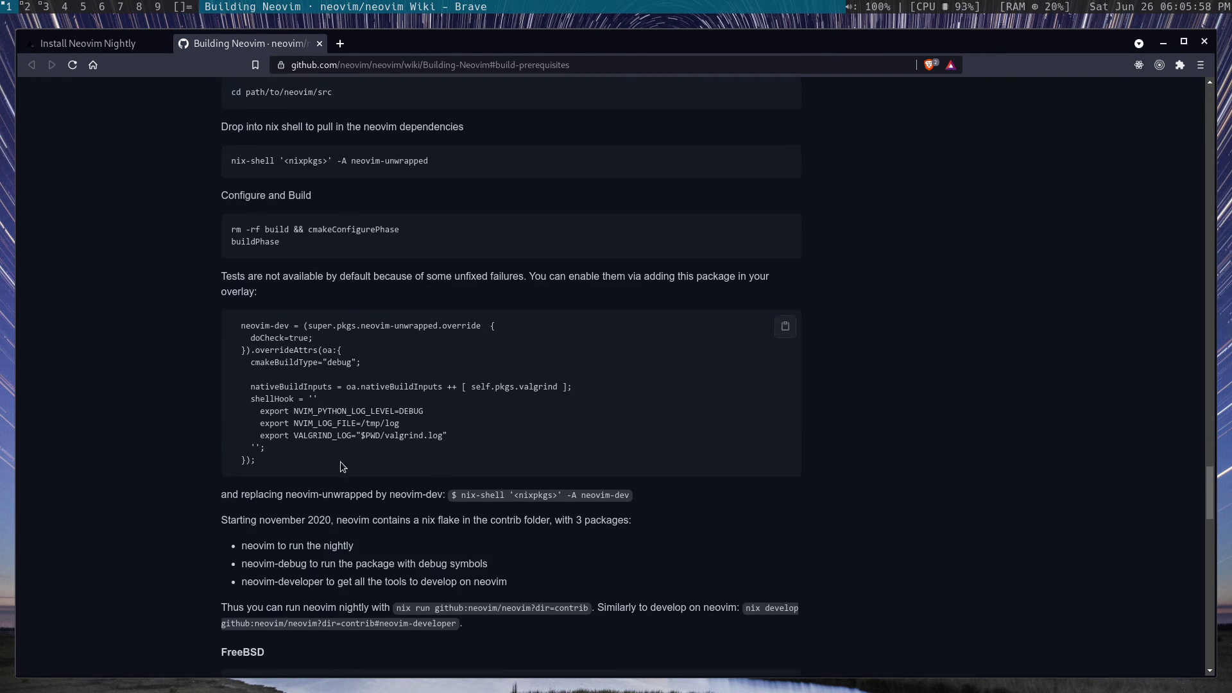
scroll(340, 461, down, 4)
scroll(340, 460, down, 4)
scroll(340, 465, down, 3)
scroll(341, 466, down, 4)
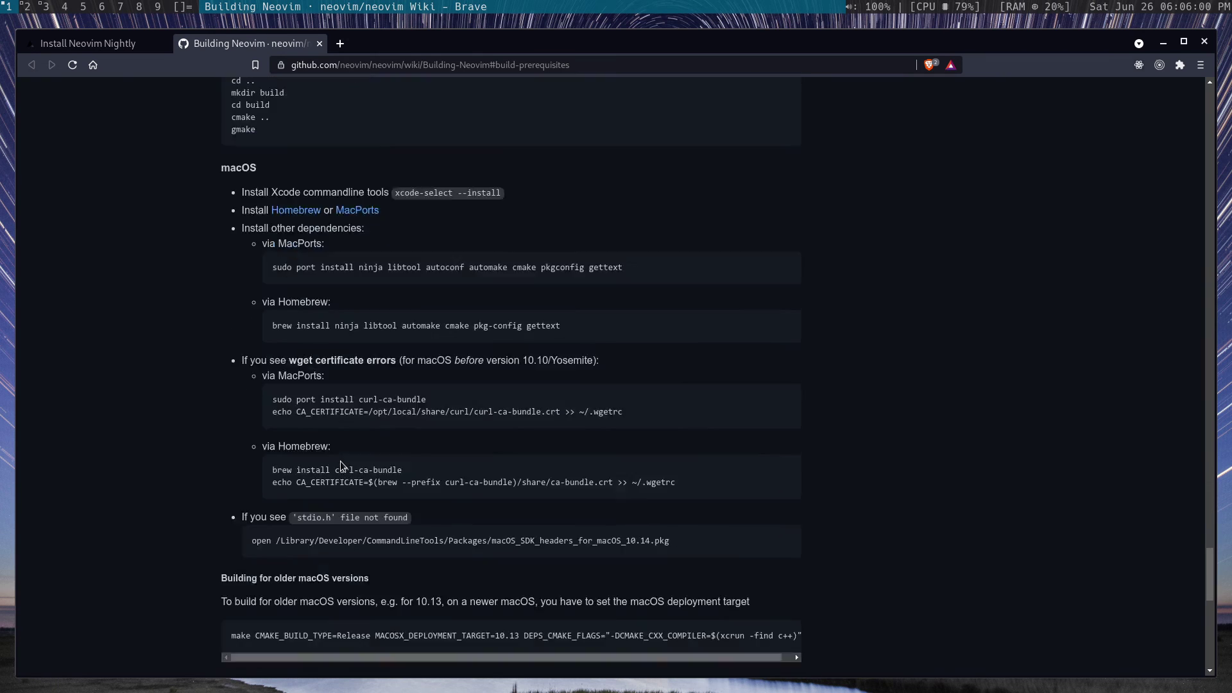
scroll(341, 466, down, 4)
scroll(341, 466, down, 3)
scroll(341, 466, down, 1)
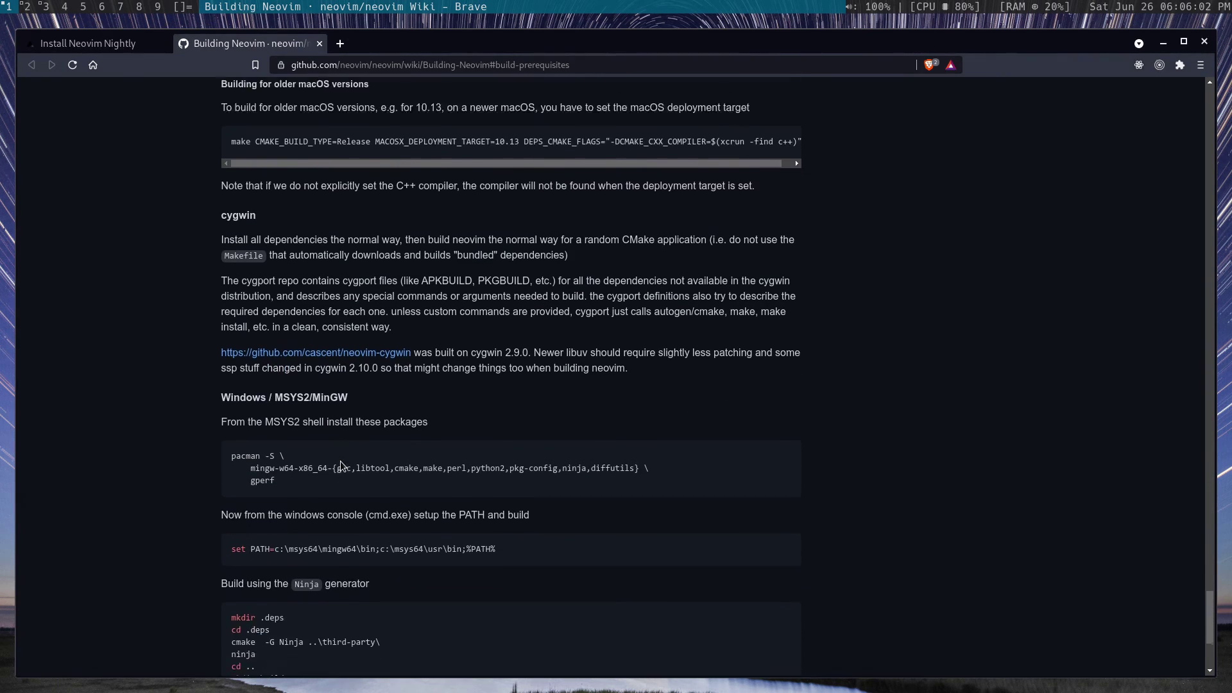
scroll(325, 383, down, 3)
scroll(325, 384, down, 1)
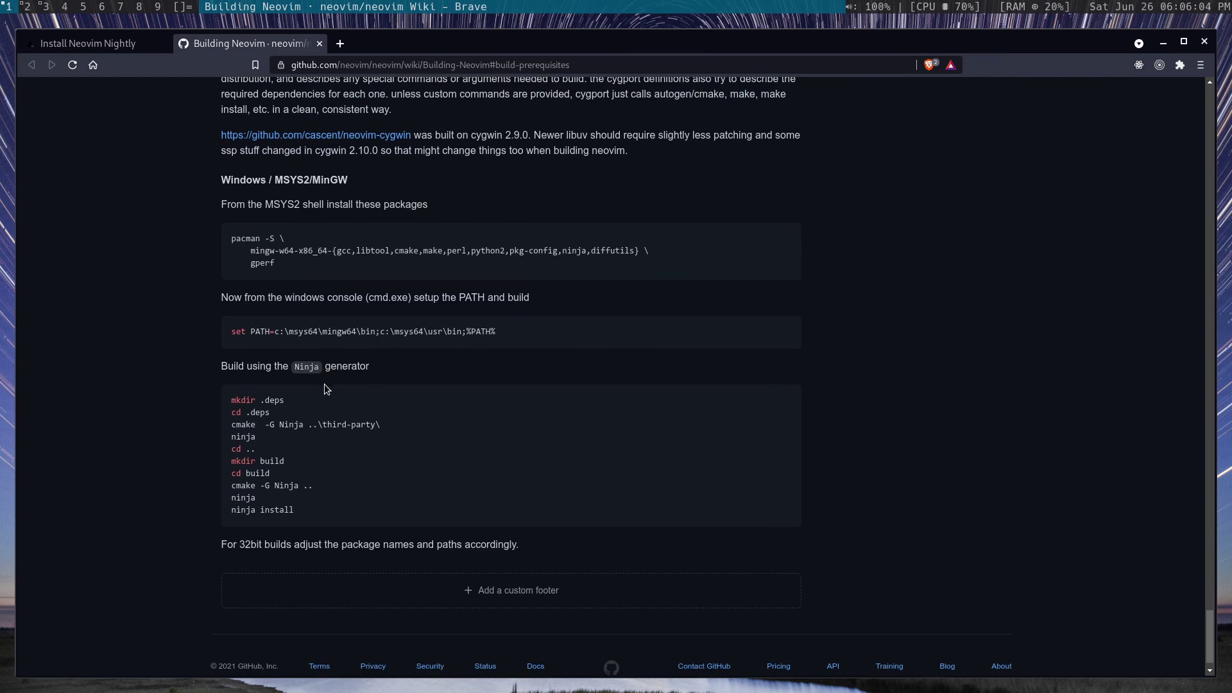
scroll(324, 383, down, 1)
scroll(321, 377, up, 4)
scroll(318, 371, up, 7)
scroll(318, 371, up, 3)
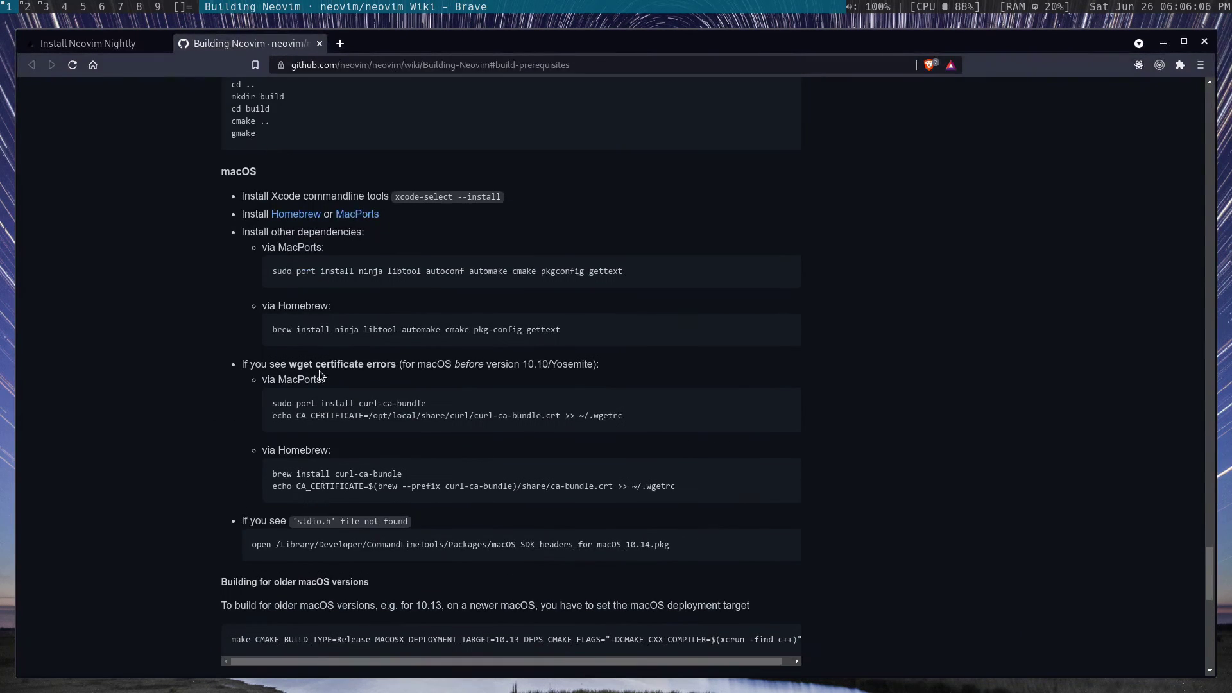
scroll(319, 370, up, 3)
scroll(364, 417, down, 1)
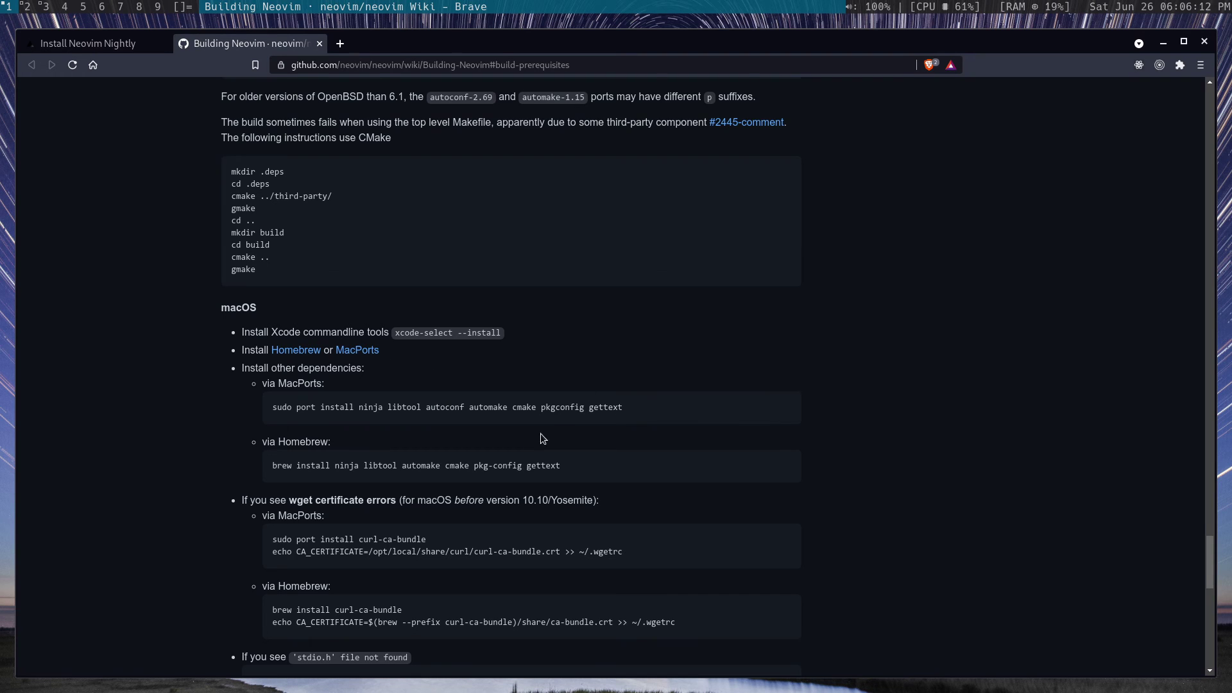
scroll(540, 433, down, 1)
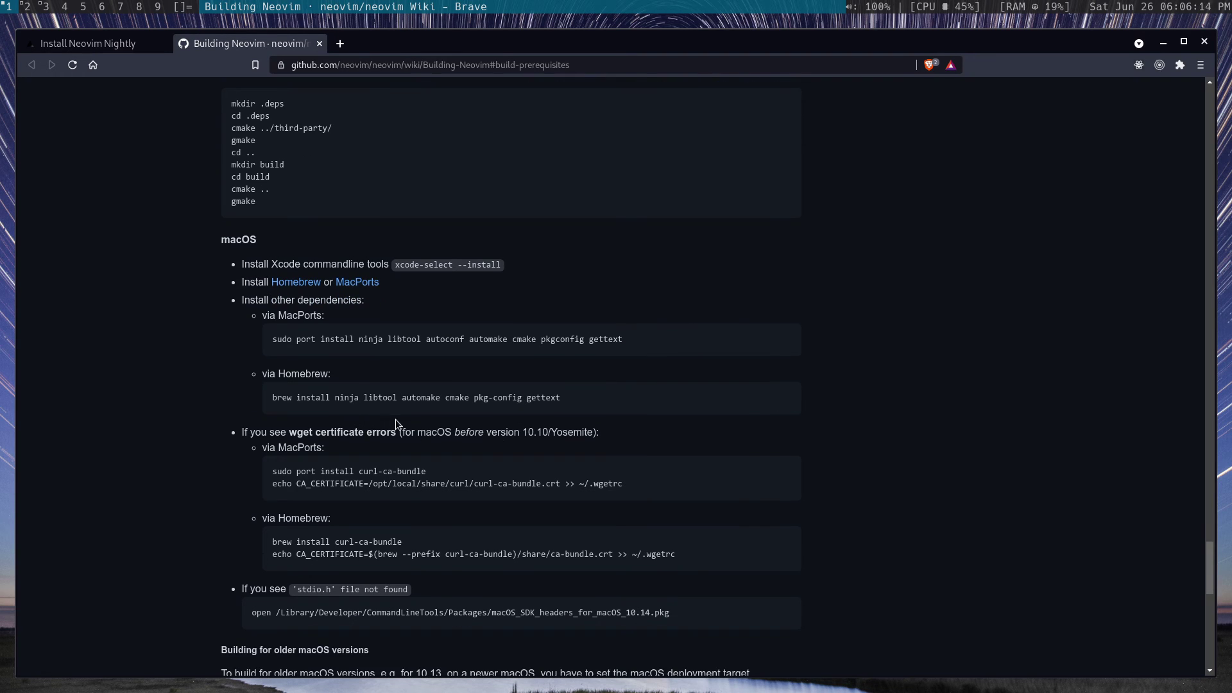
scroll(396, 420, down, 1)
scroll(396, 424, down, 1)
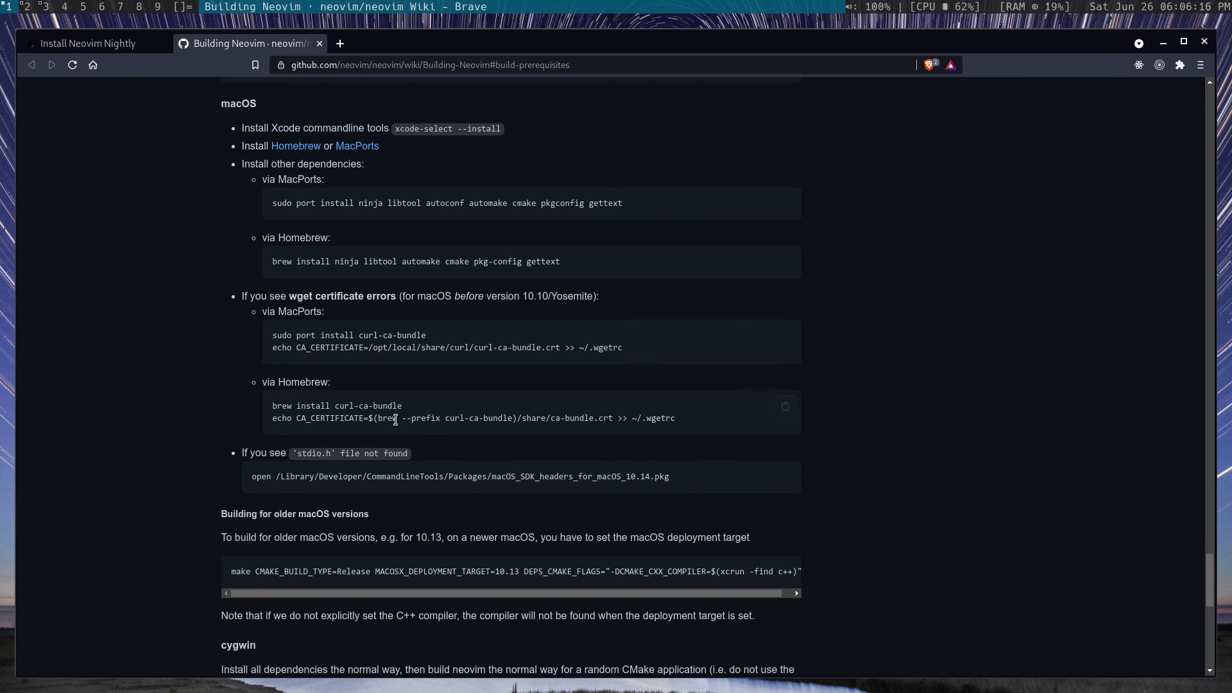
scroll(398, 425, down, 1)
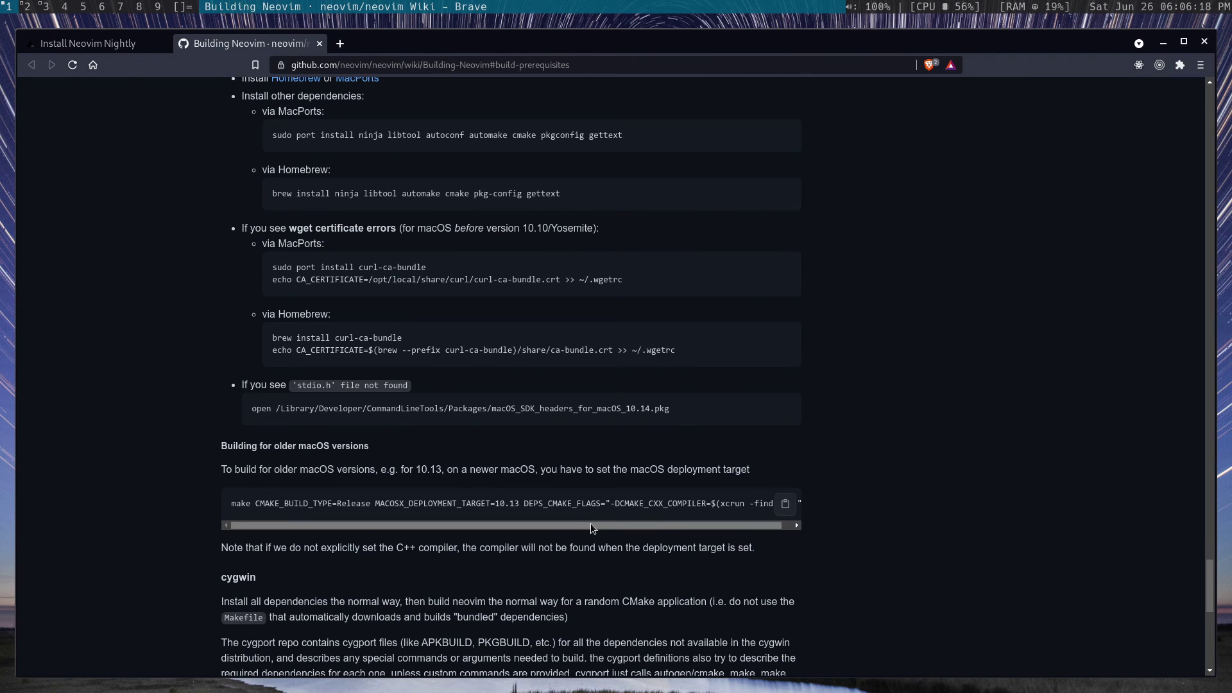
drag(591, 522, 479, 529)
scroll(286, 369, up, 2)
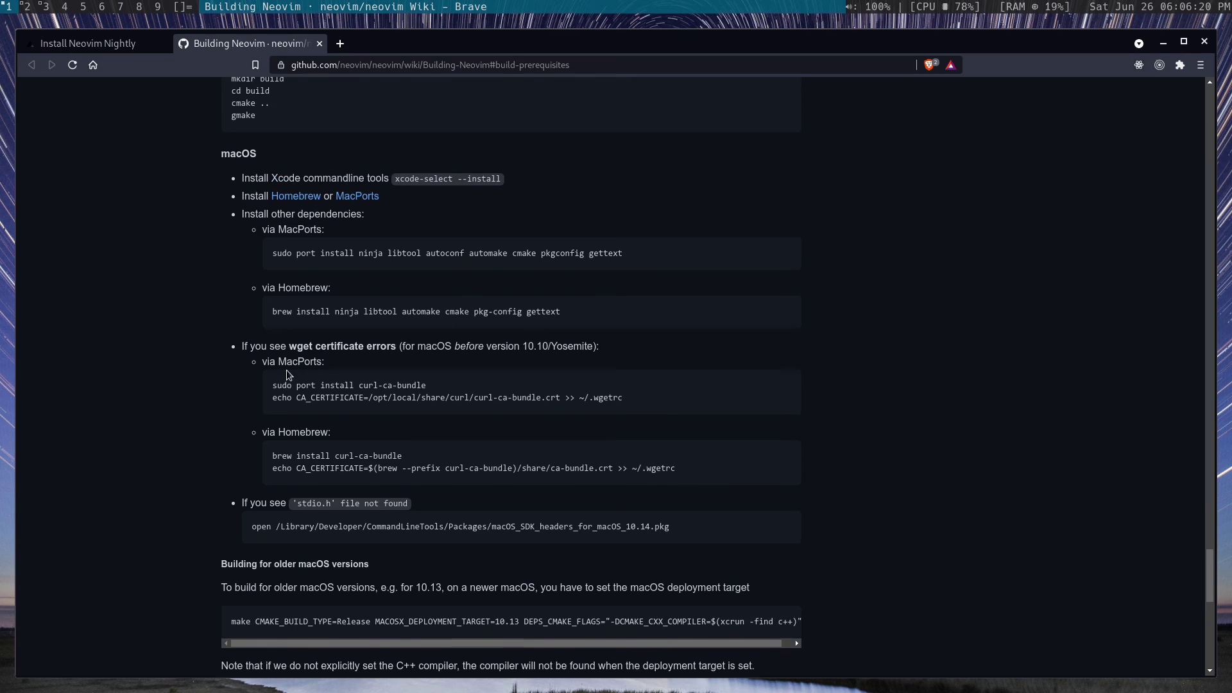
scroll(428, 311, down, 2)
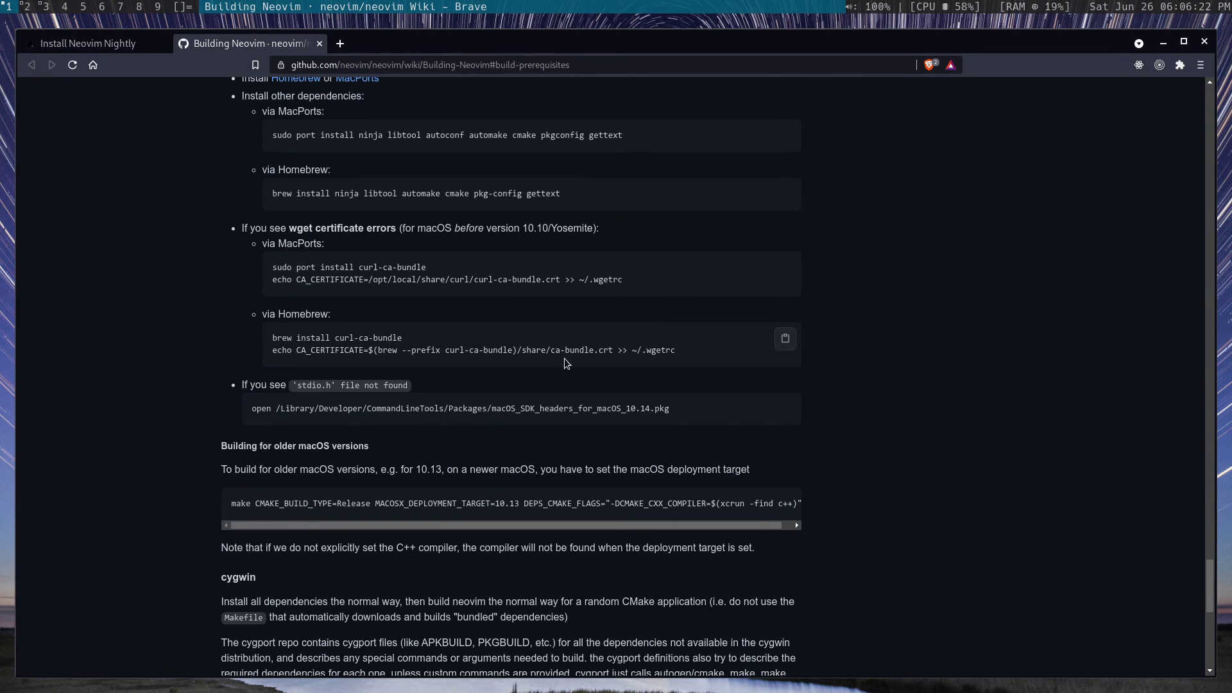
scroll(564, 358, up, 1)
scroll(551, 353, up, 2)
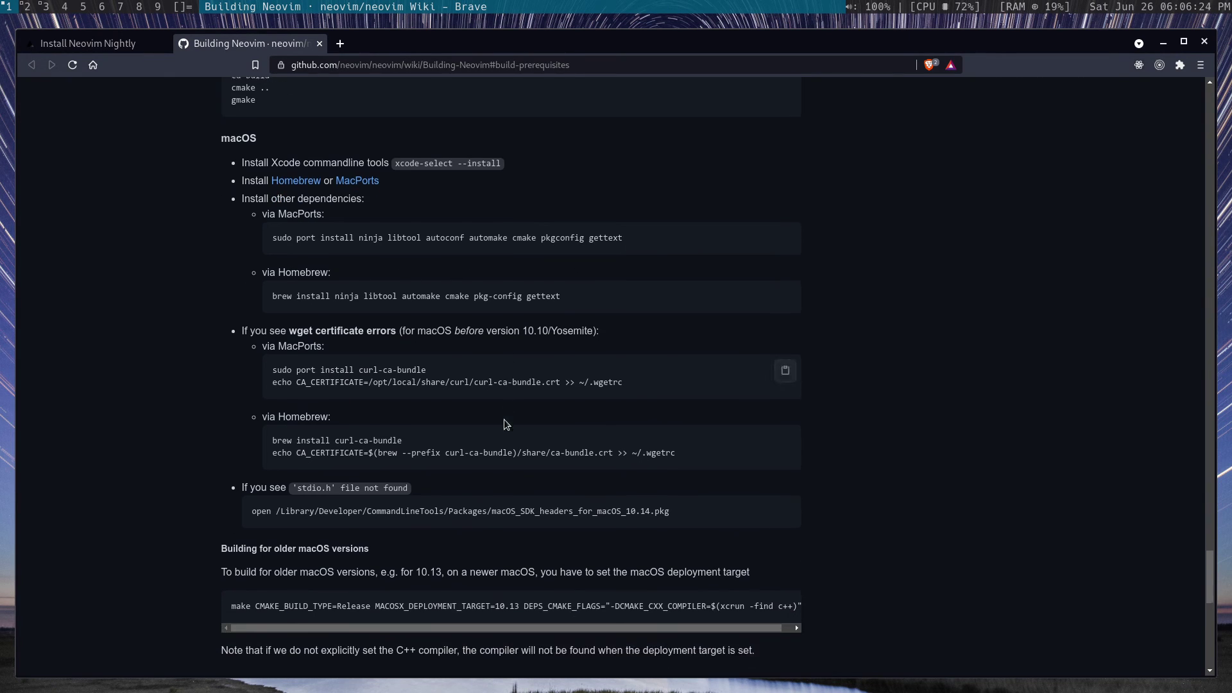
scroll(369, 359, up, 5)
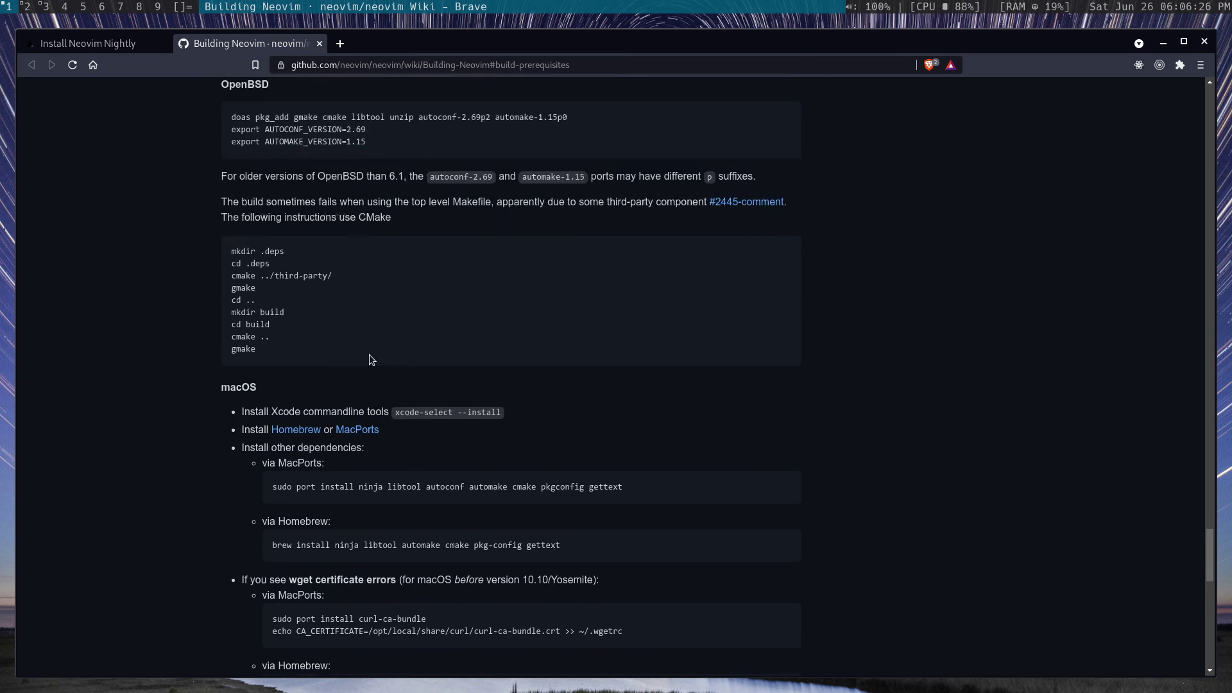
scroll(368, 359, down, 1)
scroll(504, 200, up, 2)
- Close the wiki and scroll to the top of the Install Neovim Nightly post
click(90, 43)
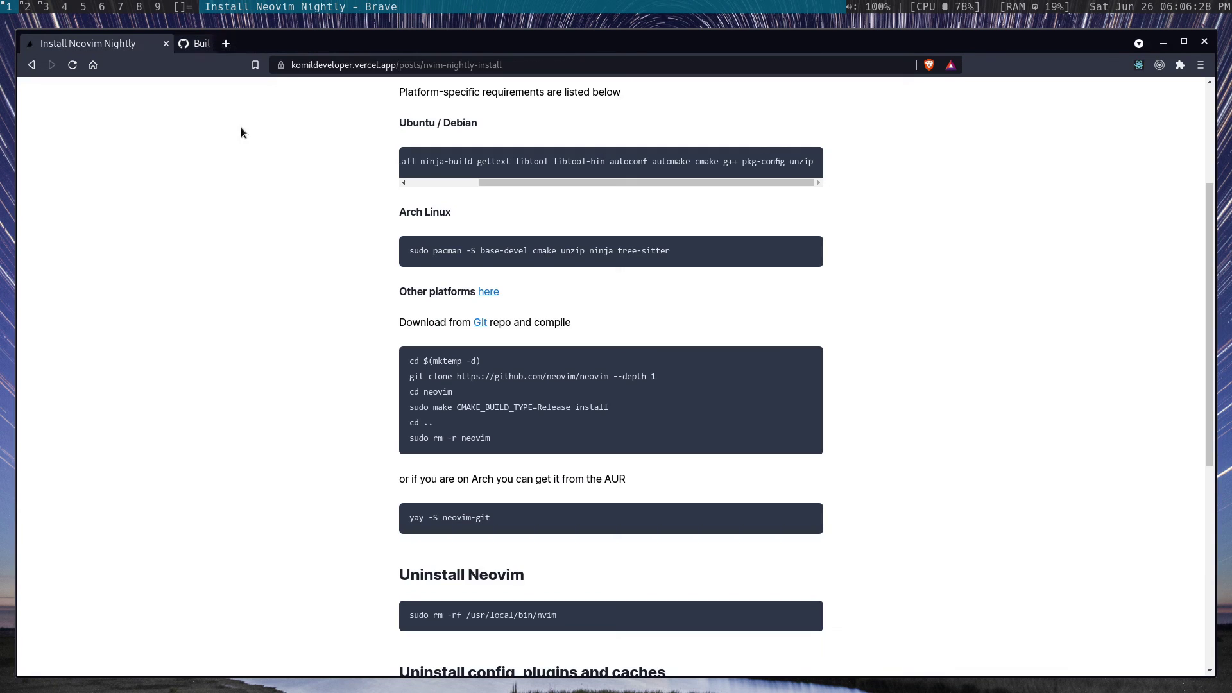
scroll(410, 345, up, 3)
scroll(449, 334, up, 2)
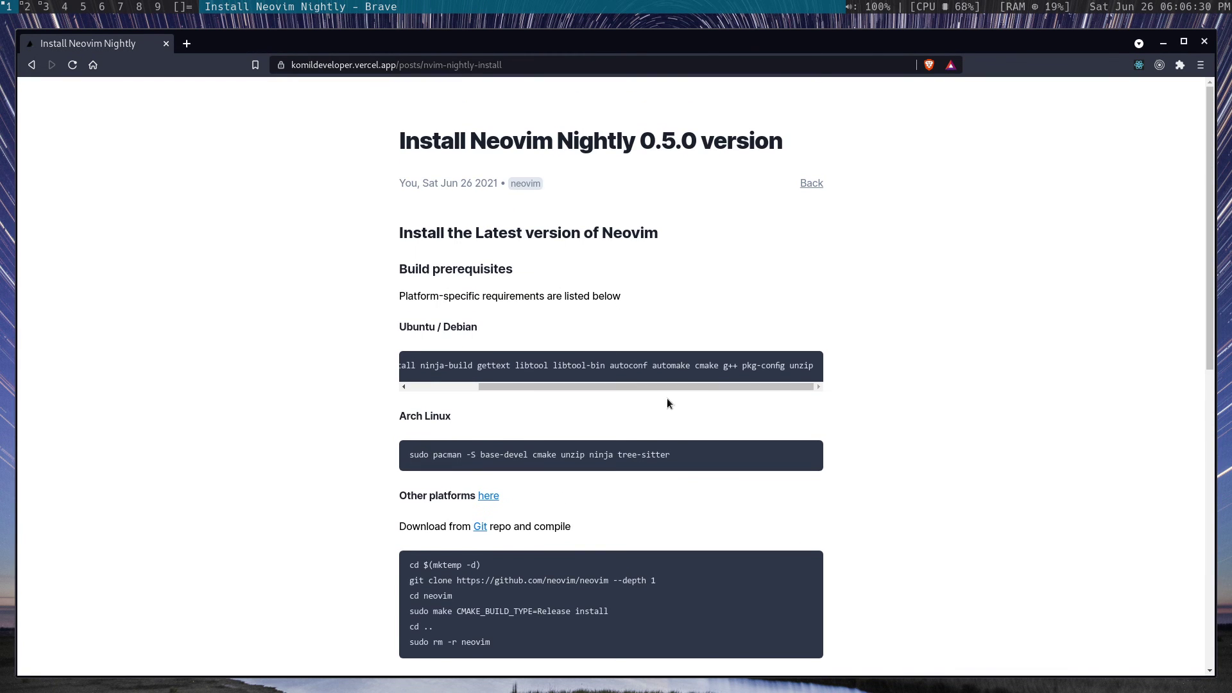
drag(651, 386, 580, 385)
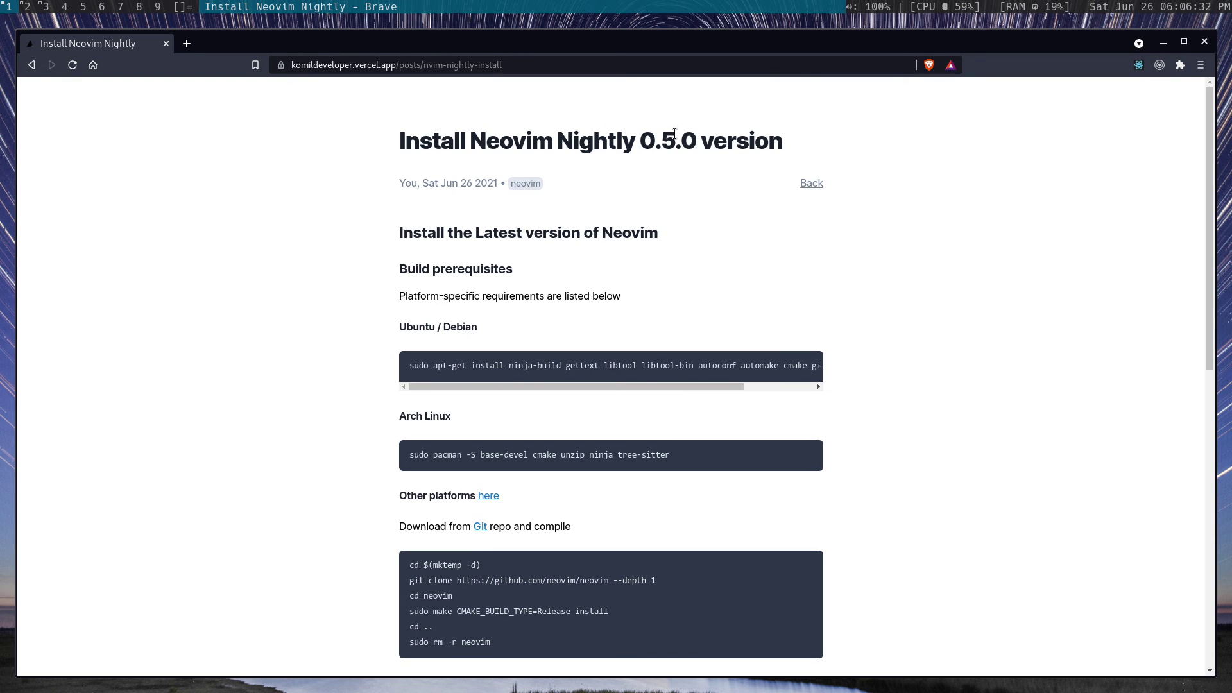
drag(791, 159, 490, 125)
click(312, 139)
- Open the blog's home page and read its intro text
click(811, 185)
click(708, 185)
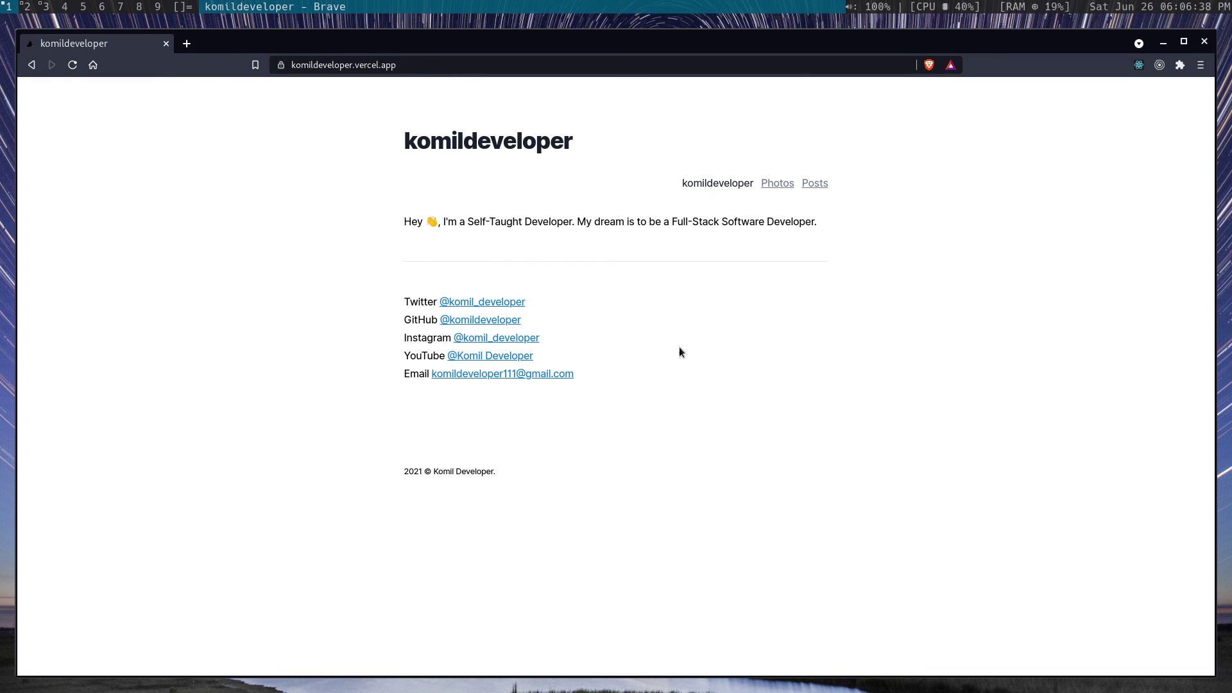
mouse_move(390, 141)
mouse_down()
mouse_move(846, 307)
mouse_move(728, 314)
mouse_up()
click(567, 281)
- Browse the blog's Photos page, then go to the Posts list
click(787, 185)
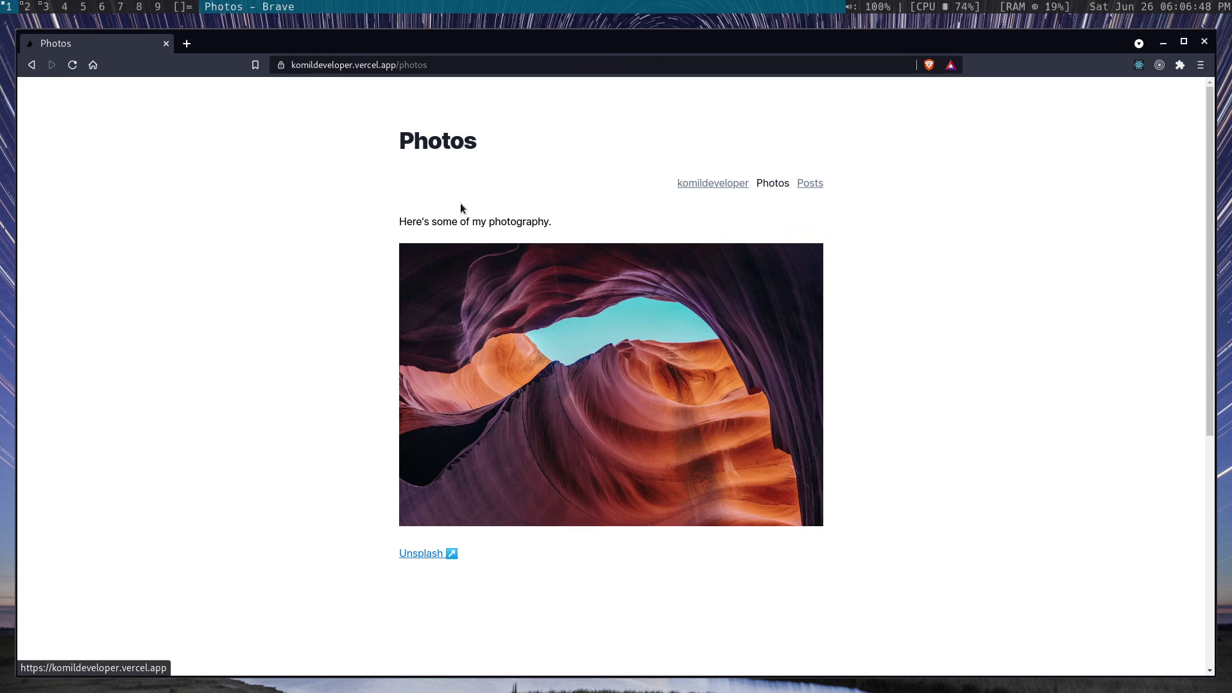
scroll(726, 231, down, 3)
scroll(727, 231, down, 4)
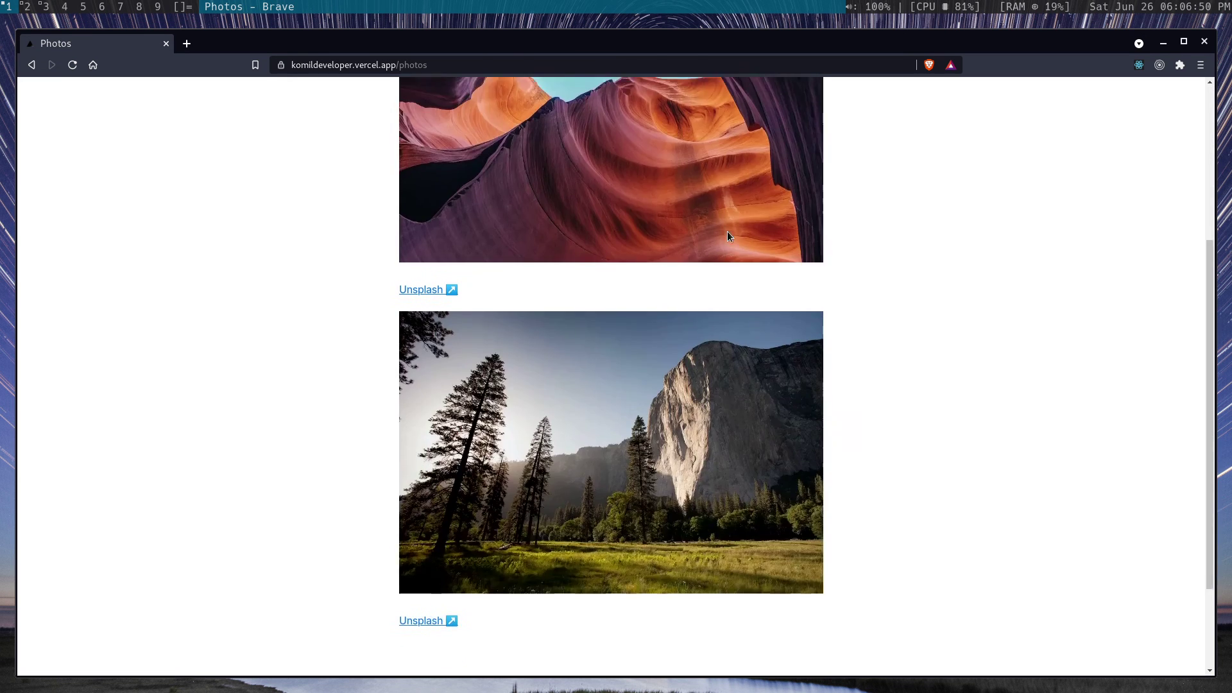
scroll(727, 218, up, 4)
click(812, 186)
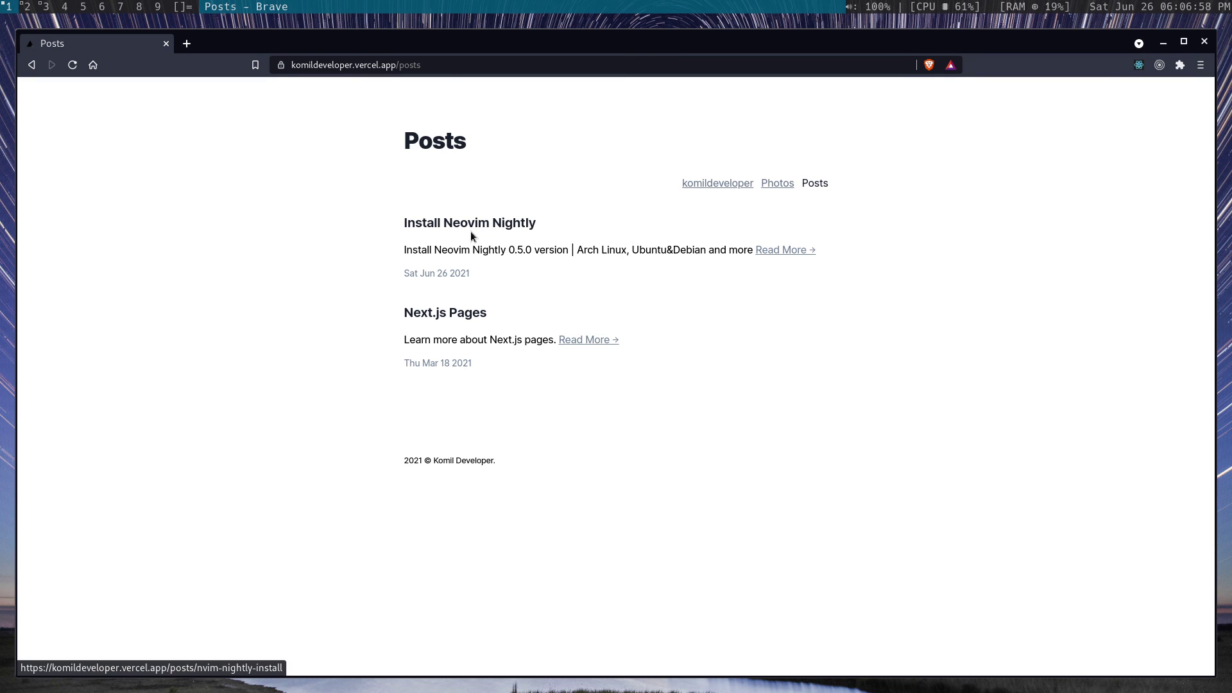
- Briefly open Next.js Pages, go back, and open the Install Neovim Nightly post
click(473, 319)
click(31, 64)
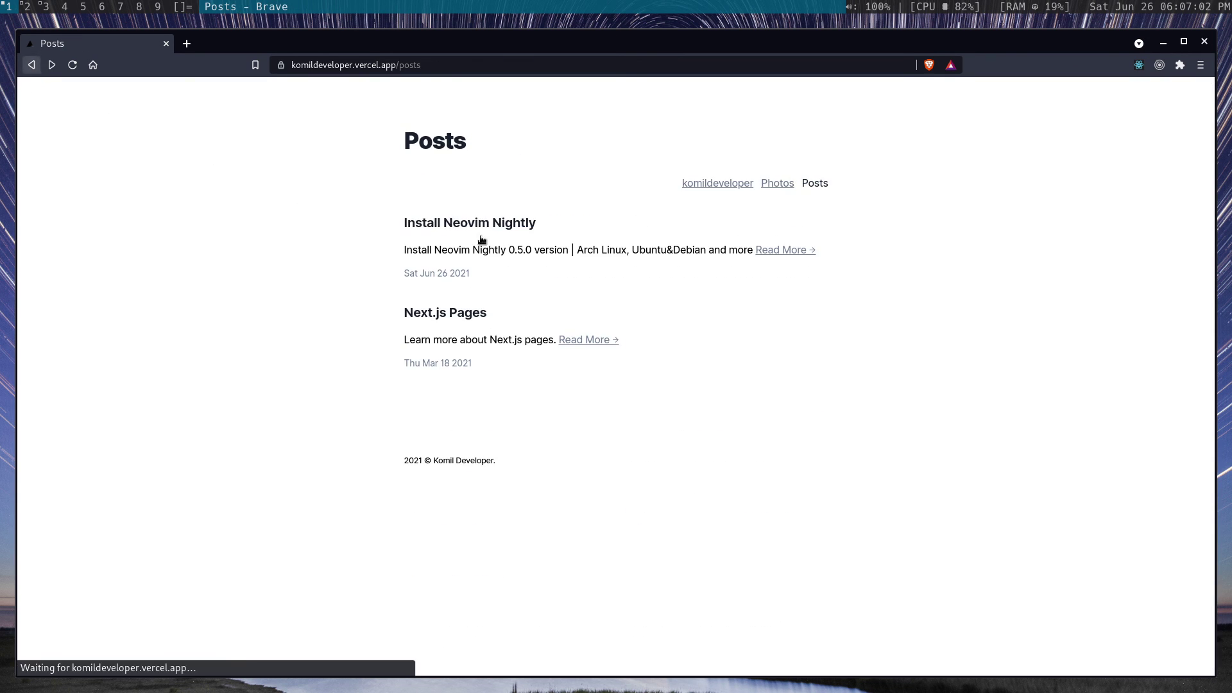
click(520, 224)
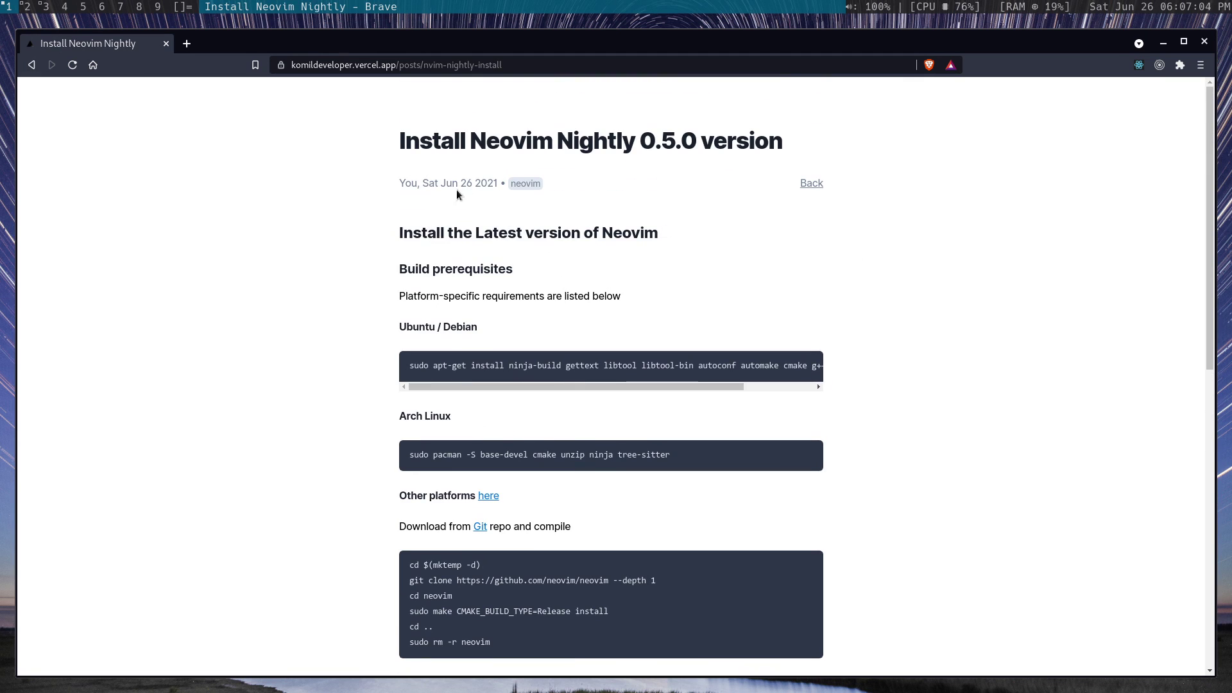
- Check the post's full web address and glance at the OBS workspace before returning
click(541, 65)
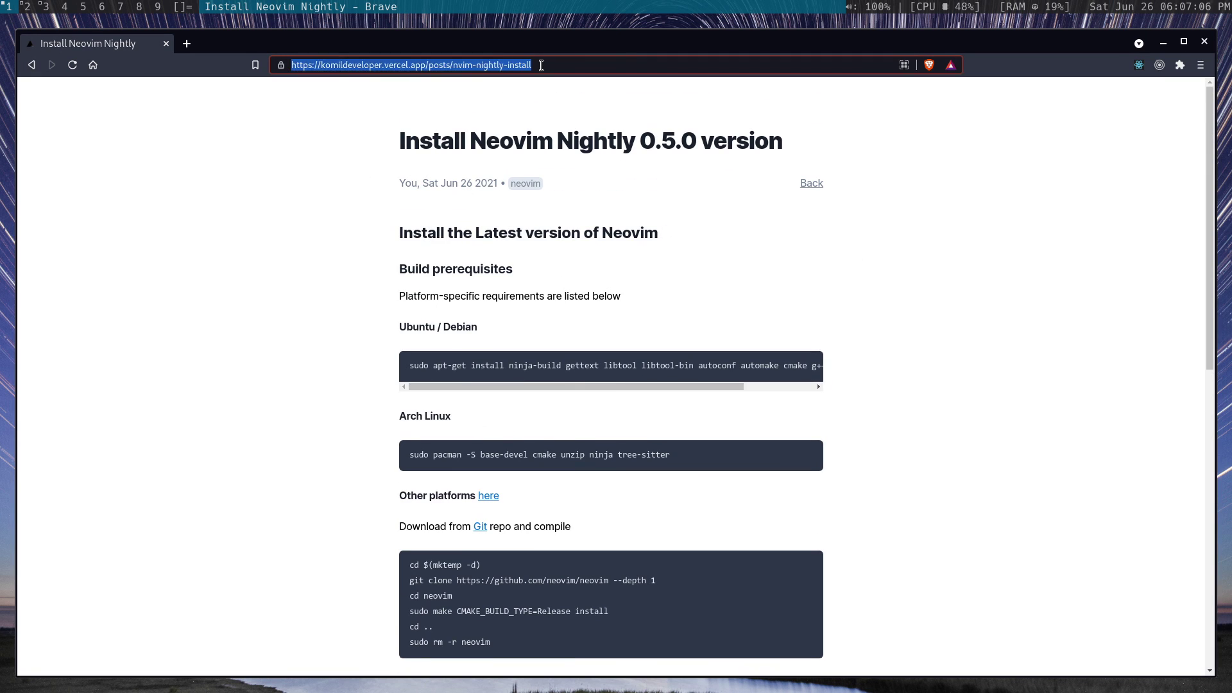
click(379, 146)
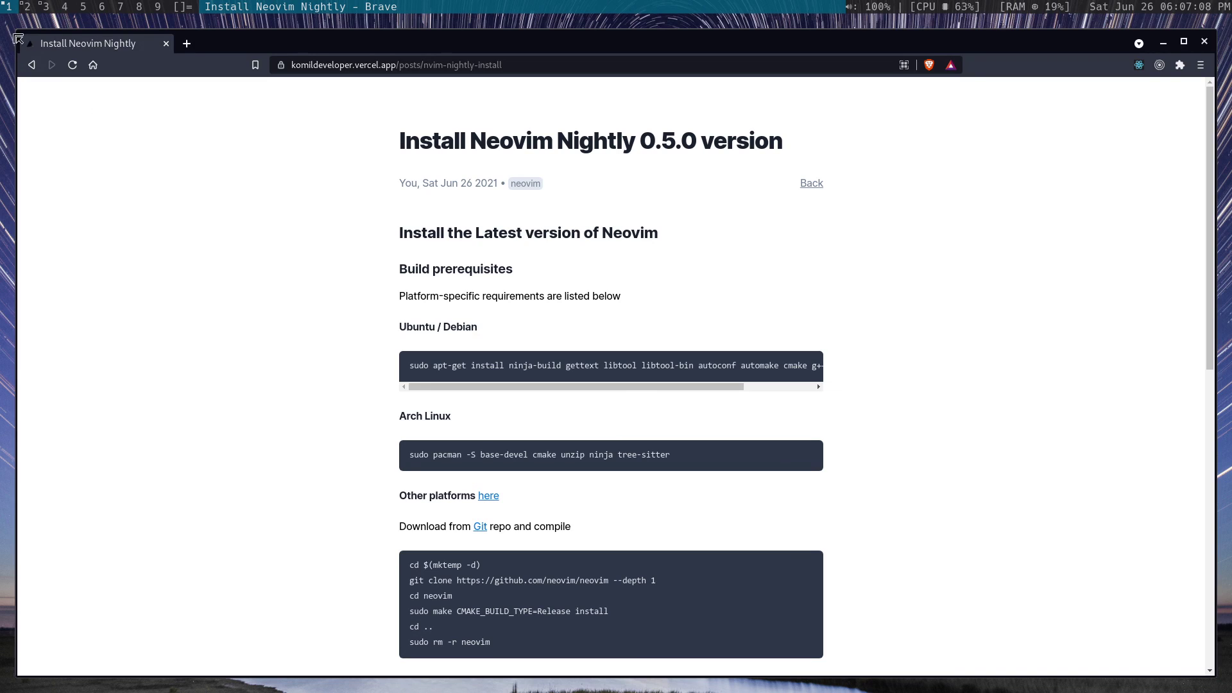
click(27, 7)
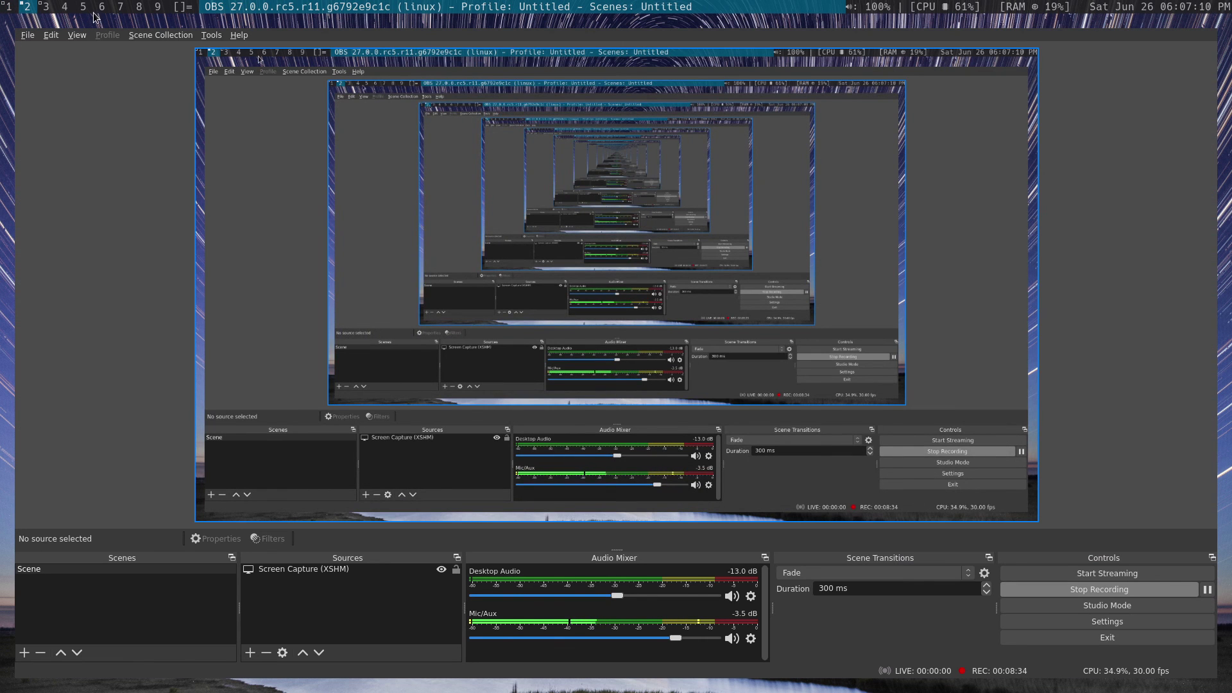
click(9, 7)
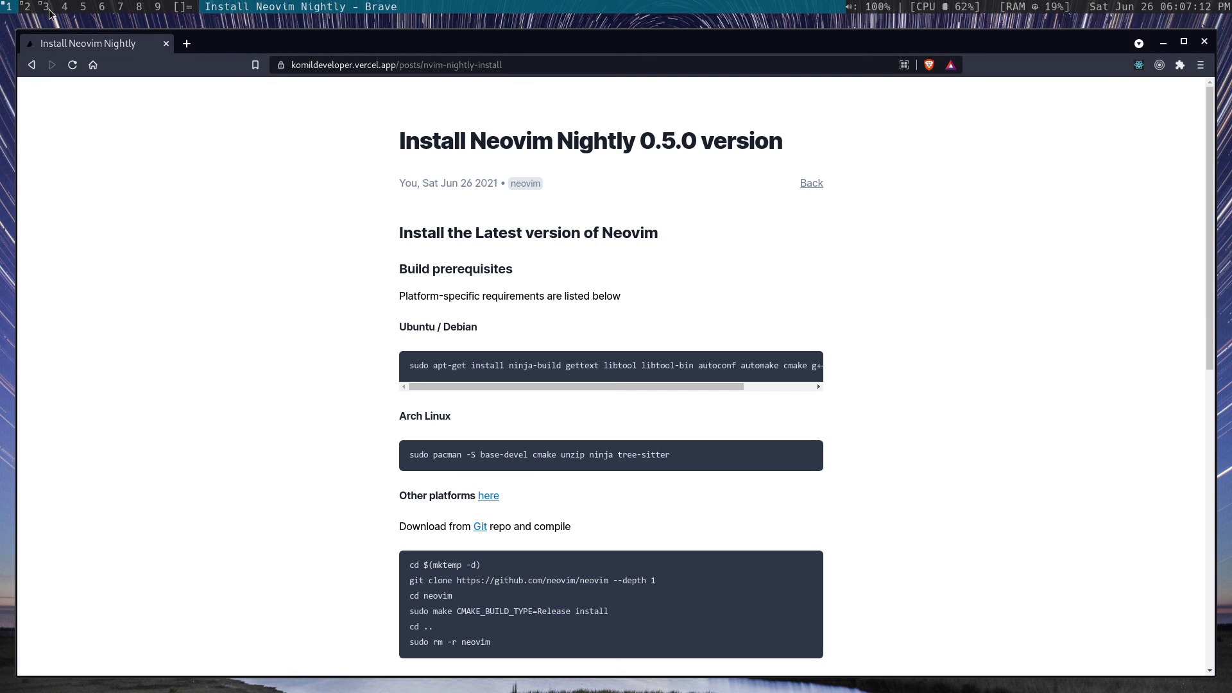